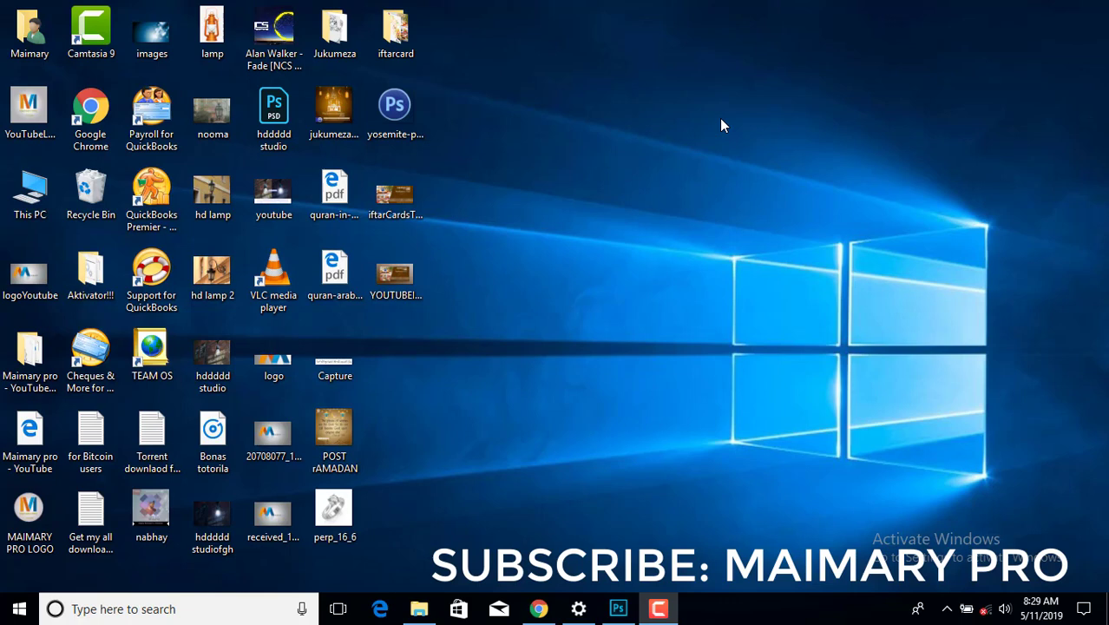
- Refresh the desktop and bring the Photoshop window back to the front
right_click(631, 124)
click(659, 166)
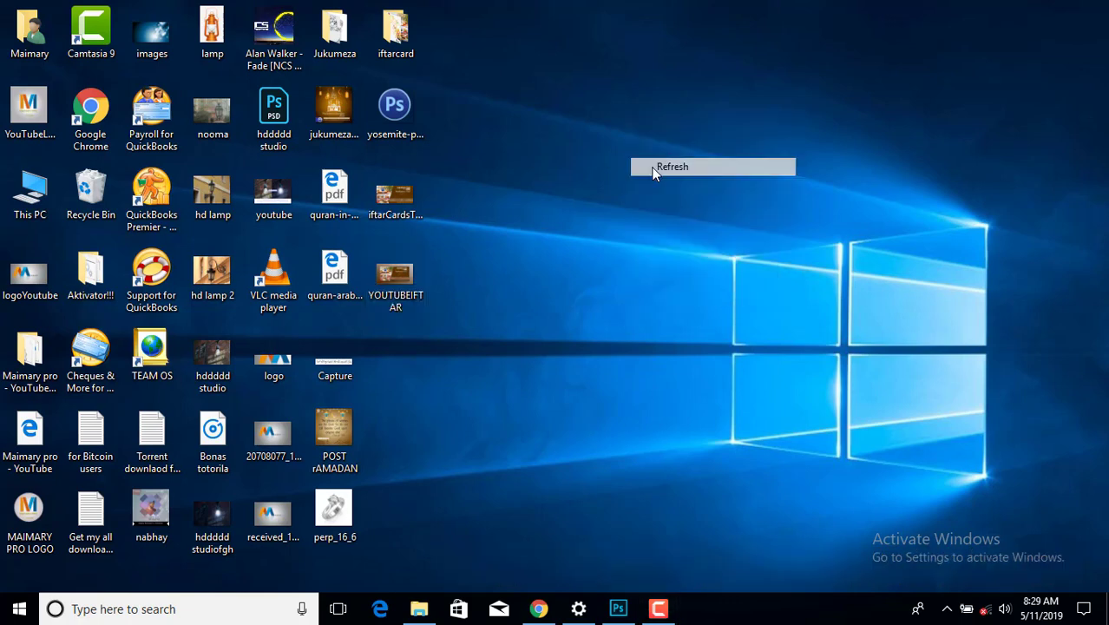
click(628, 610)
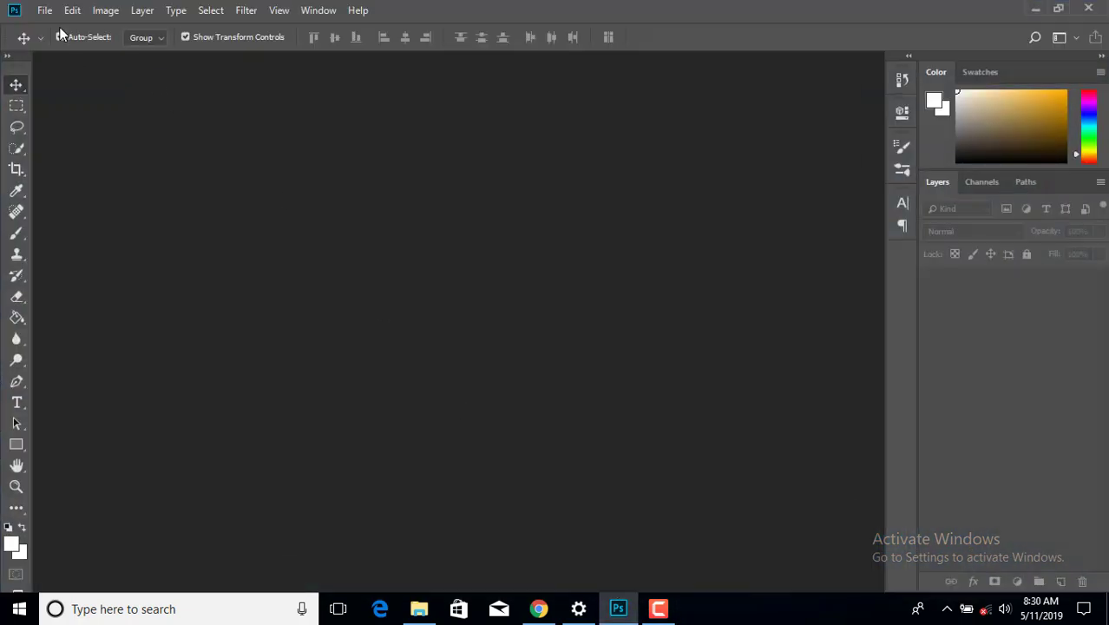
- Create a new document named IFTAR, 220 mm wide and 110 mm high
click(44, 10)
click(45, 29)
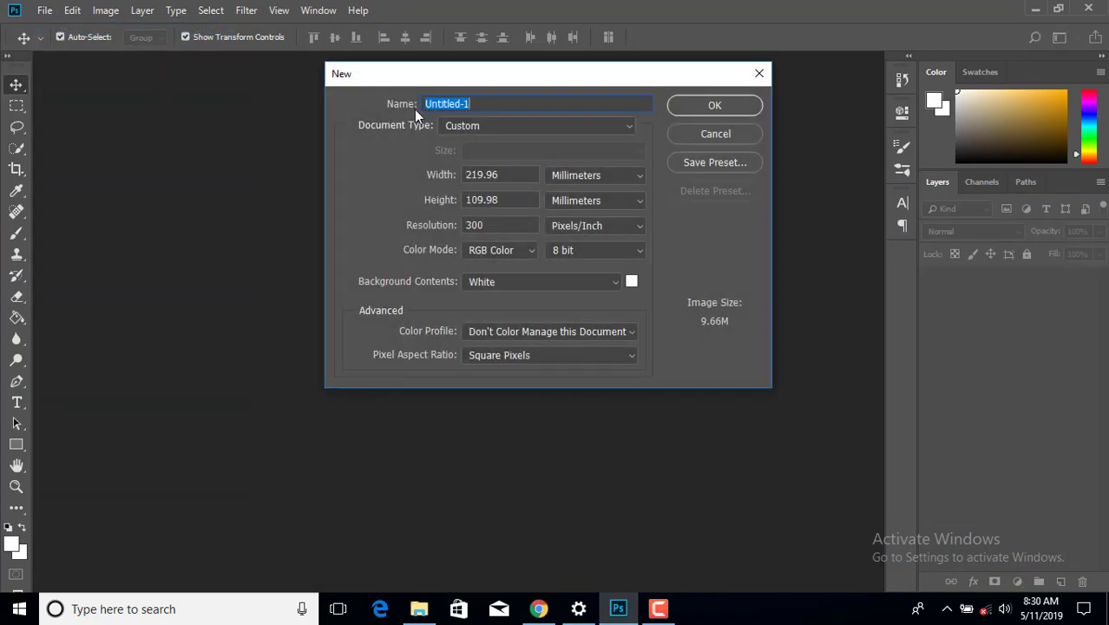
text(IFTAR)
click(525, 174)
text(200)
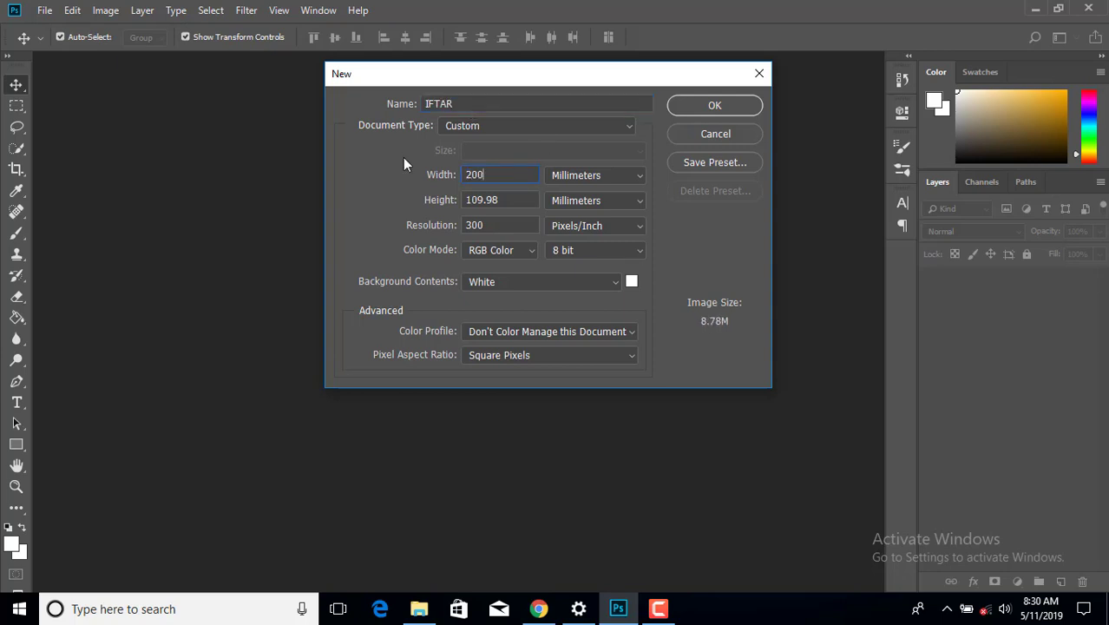
key(BackSpace)
key(BackSpace)
text(20)
drag(511, 199, 403, 199)
text(110)
click(691, 106)
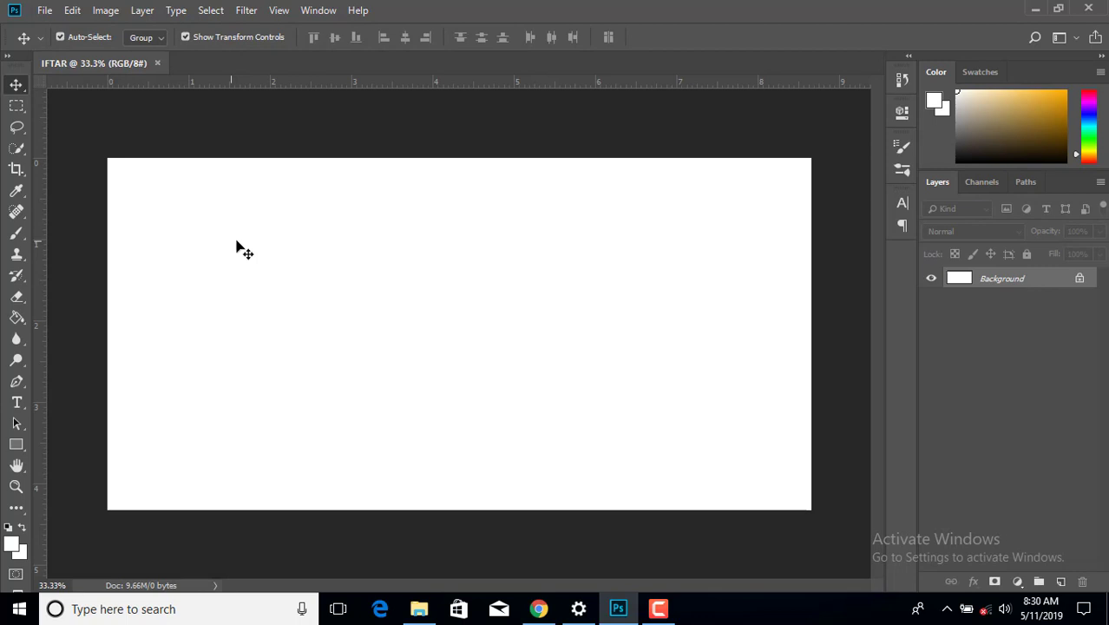
- Draw a rectangle over the canvas's right side filled with brown 5b3300
click(16, 444)
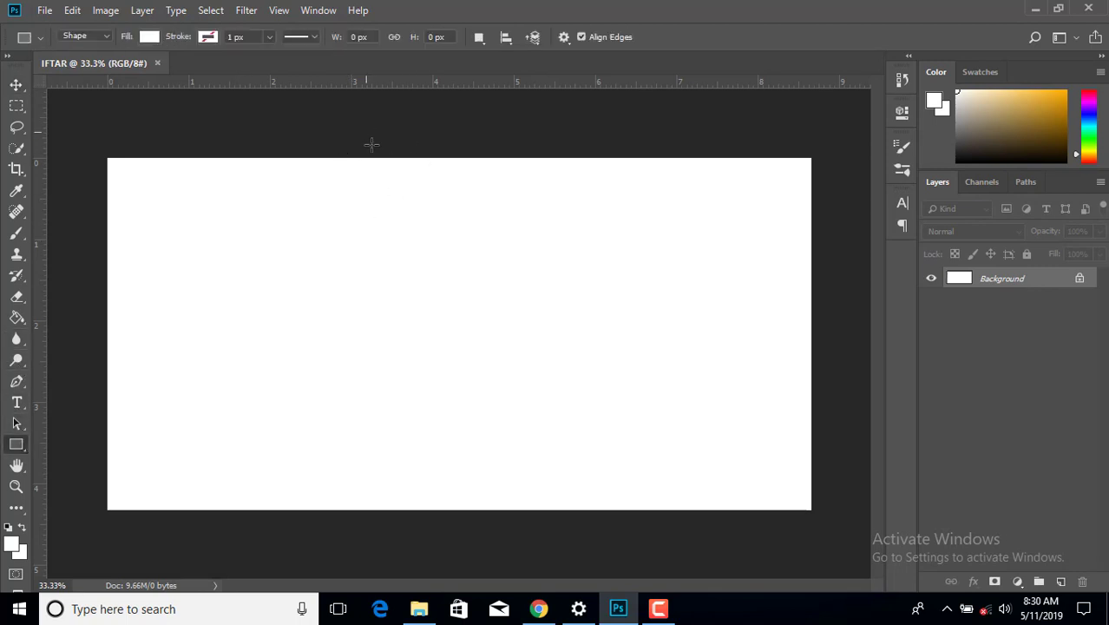
mouse_move(366, 133)
mouse_down()
mouse_move(402, 446)
mouse_move(450, 527)
mouse_move(845, 527)
mouse_up()
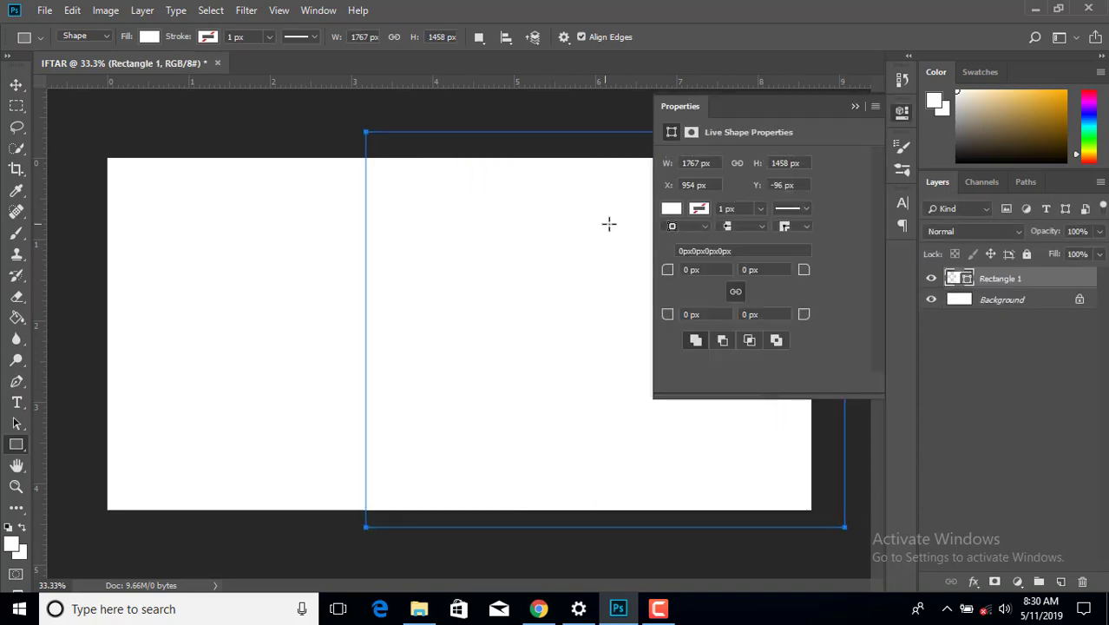
click(676, 210)
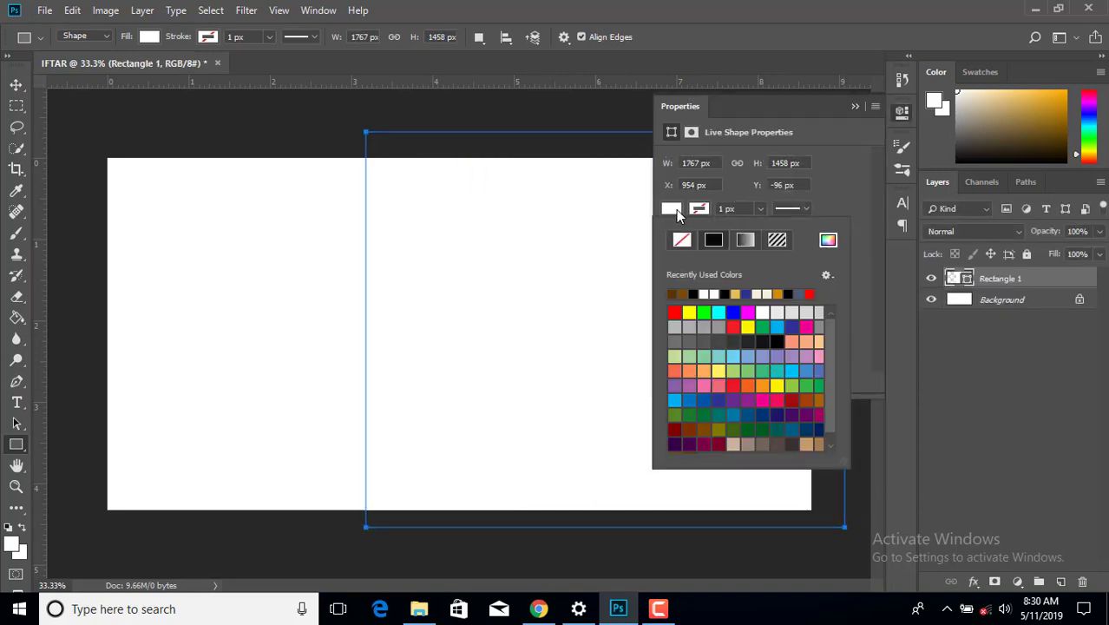
click(674, 293)
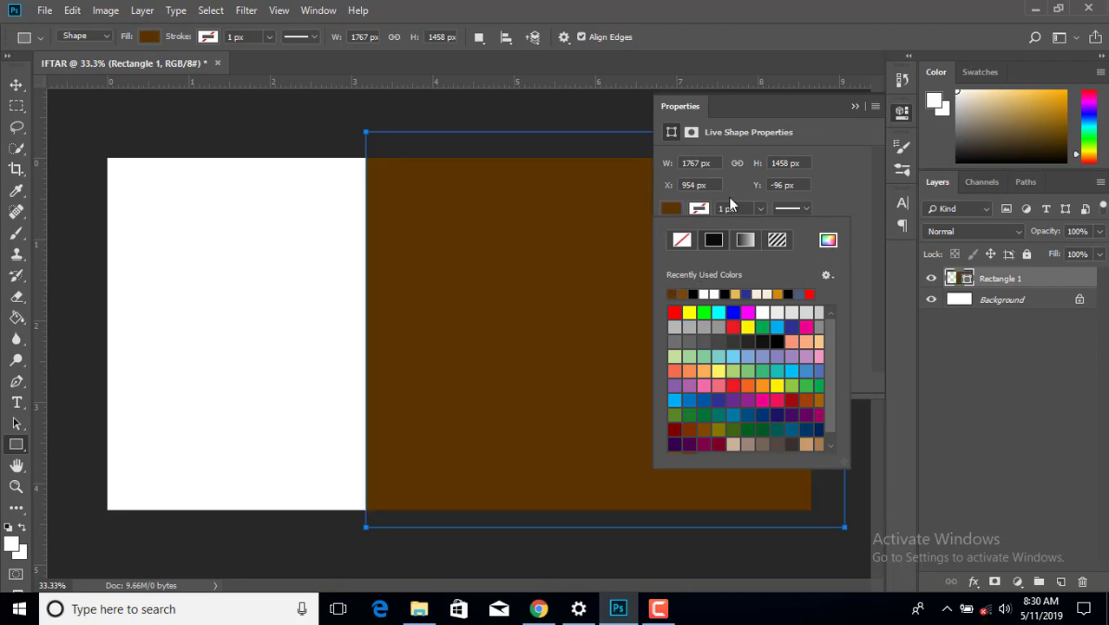
click(828, 240)
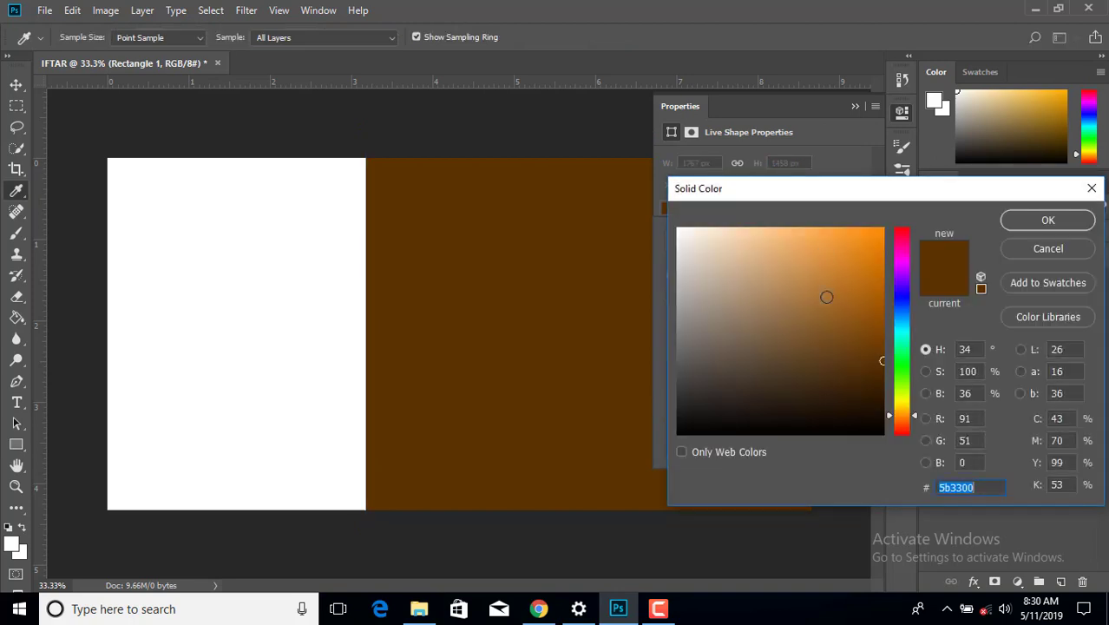
click(971, 491)
double_click(962, 494)
click(1000, 221)
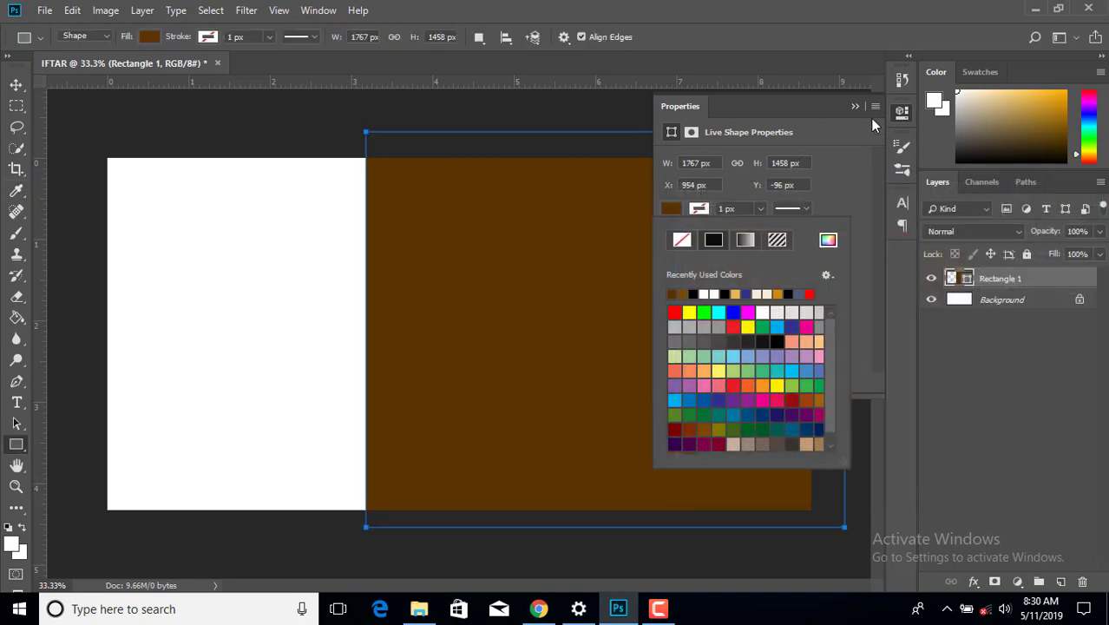
click(856, 107)
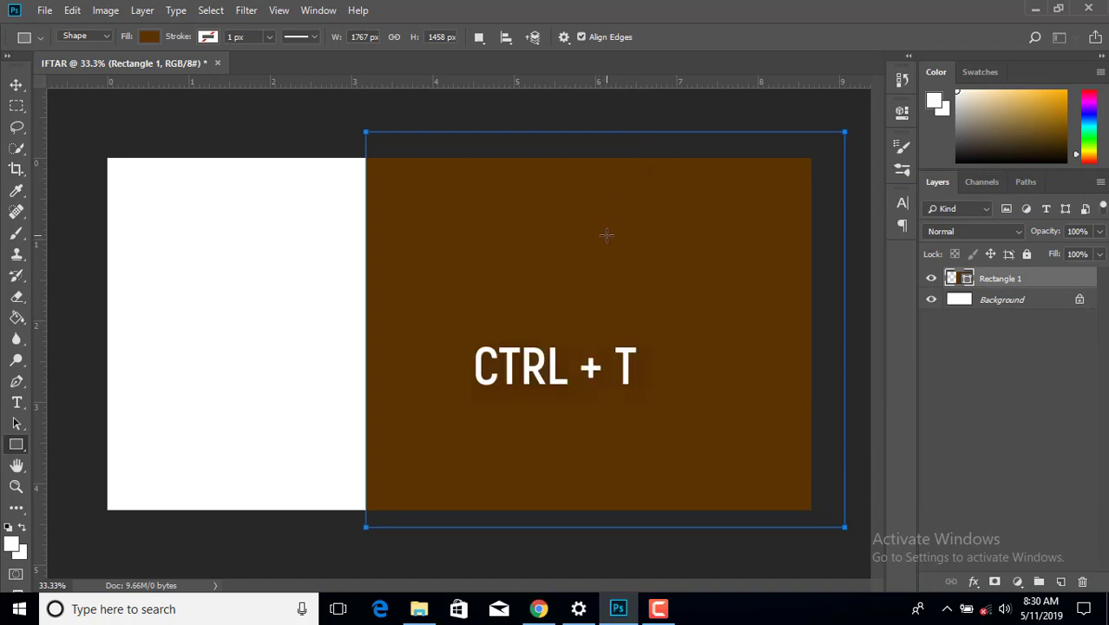
- Skew the brown rectangle so its left edge slants diagonally, accepting the path conversion
key(ctrl+t)
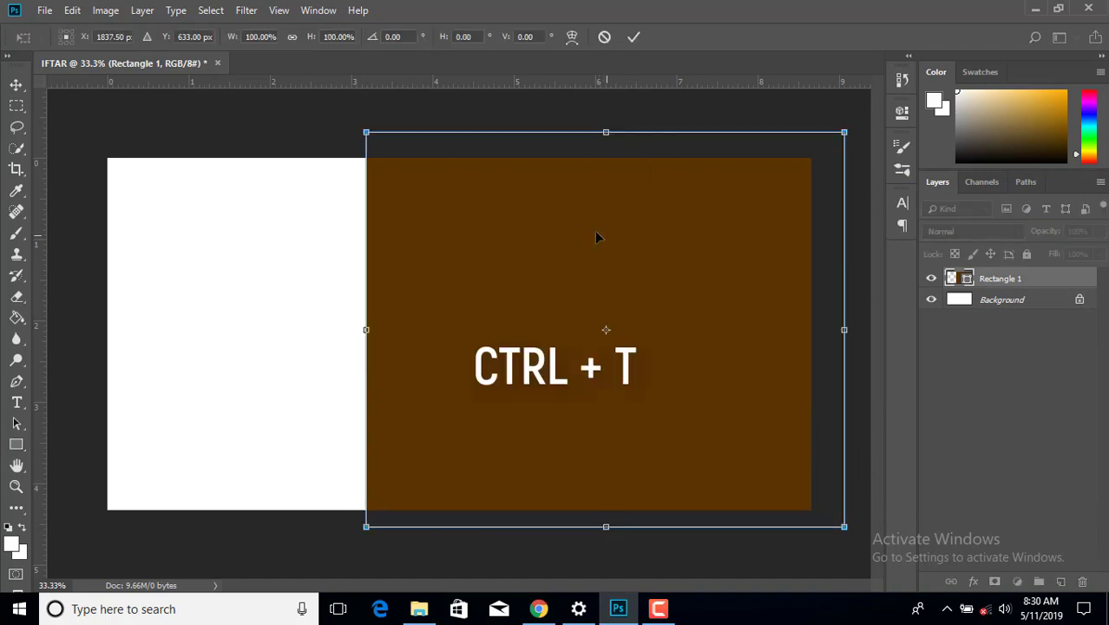
right_click(595, 235)
click(605, 279)
drag(365, 139, 451, 166)
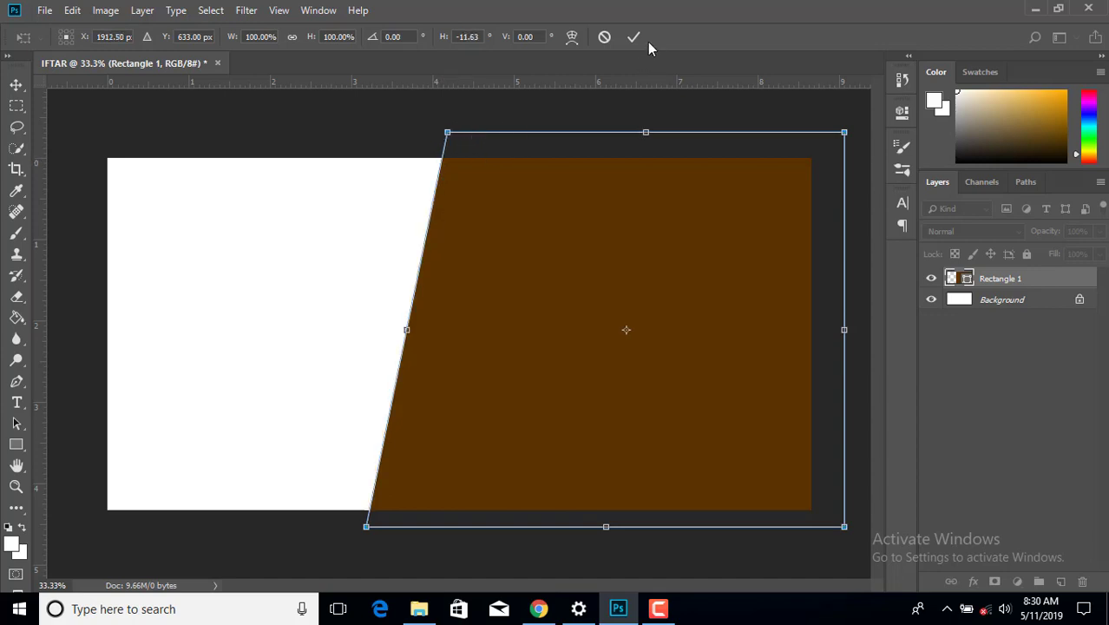
click(636, 37)
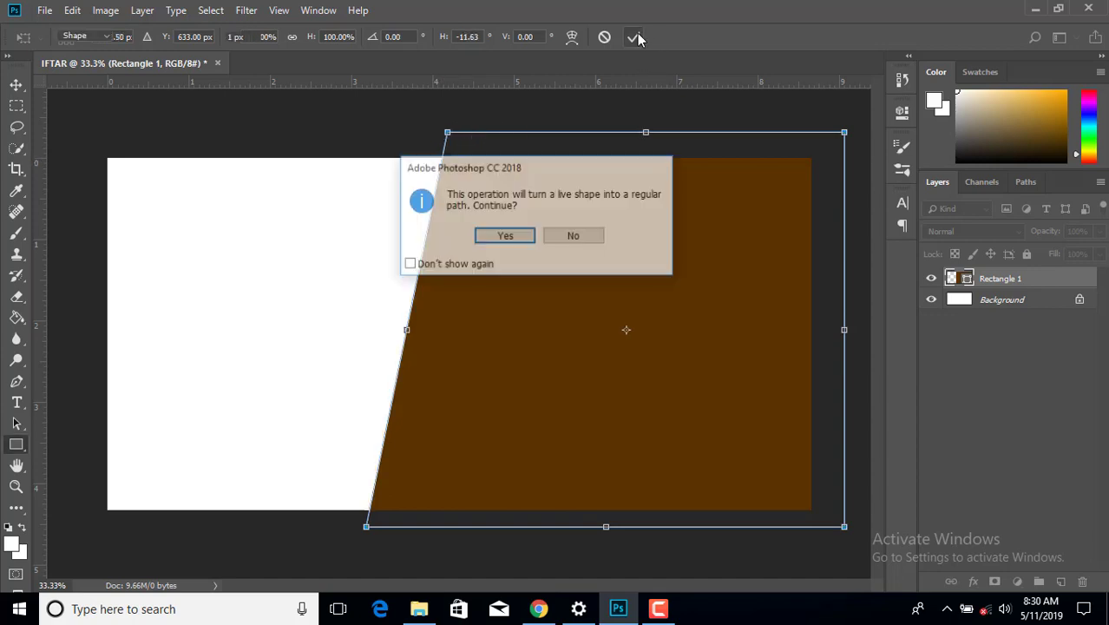
click(487, 236)
- Nudge the brown shape four steps left with the Move tool, then deselect it
click(16, 84)
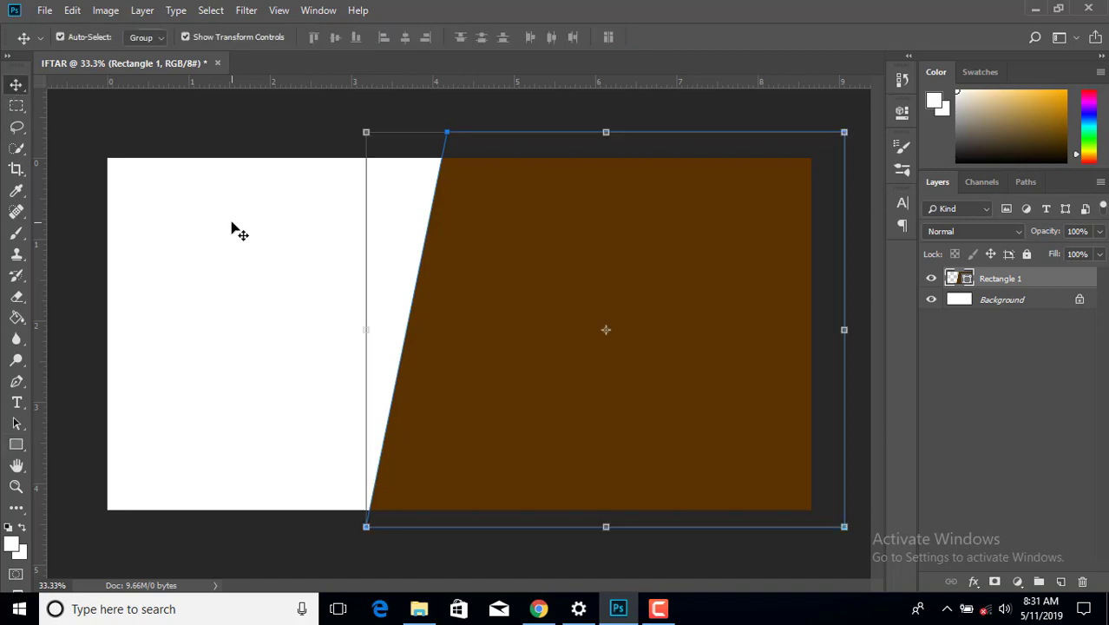
key(Left)
key(Left)
key(Left)
key(Left)
key(Left)
key(Left)
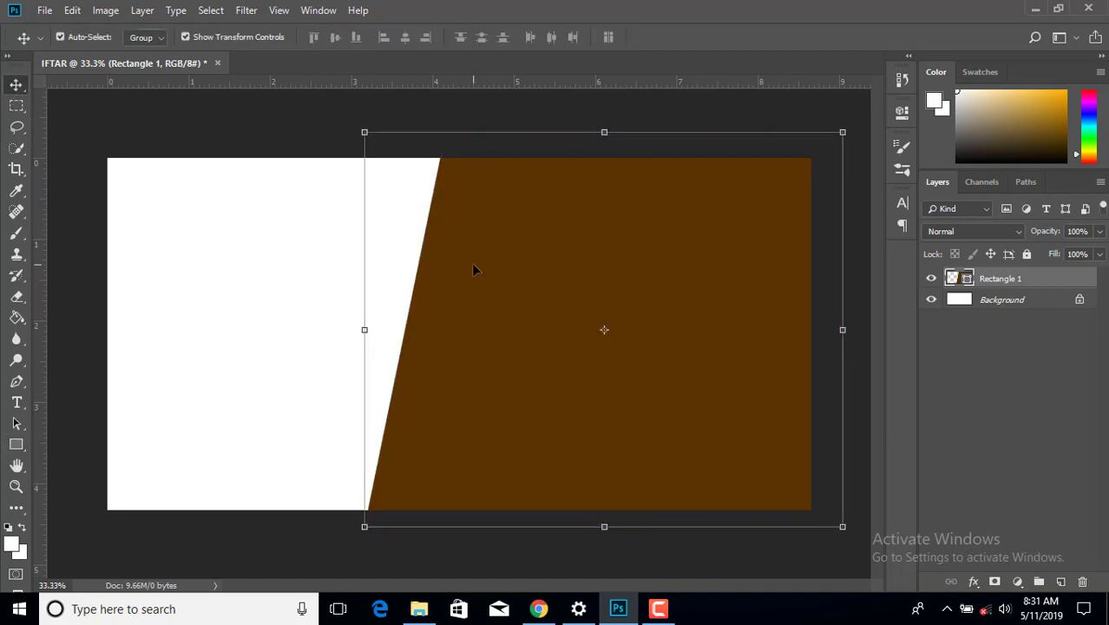
key(Left)
key(Left)
key(Left)
key(Left)
key(Left)
key(Left)
key(Left)
key(Left)
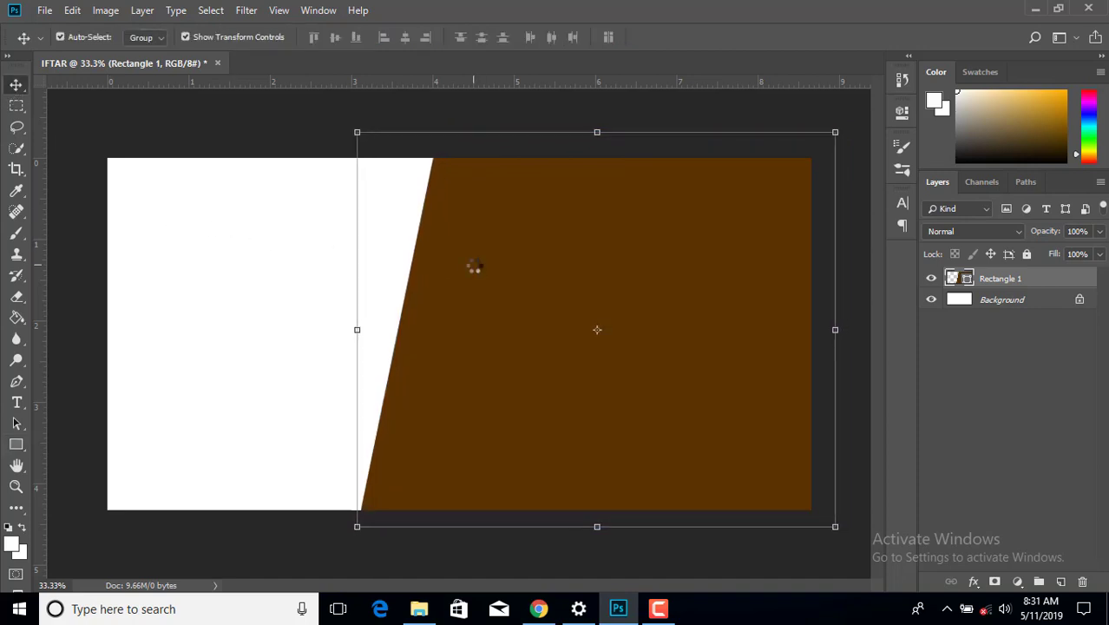
key(Left)
key(Left)
key(Left)
key(Left)
key(Left)
key(Left)
key(Left)
key(Left)
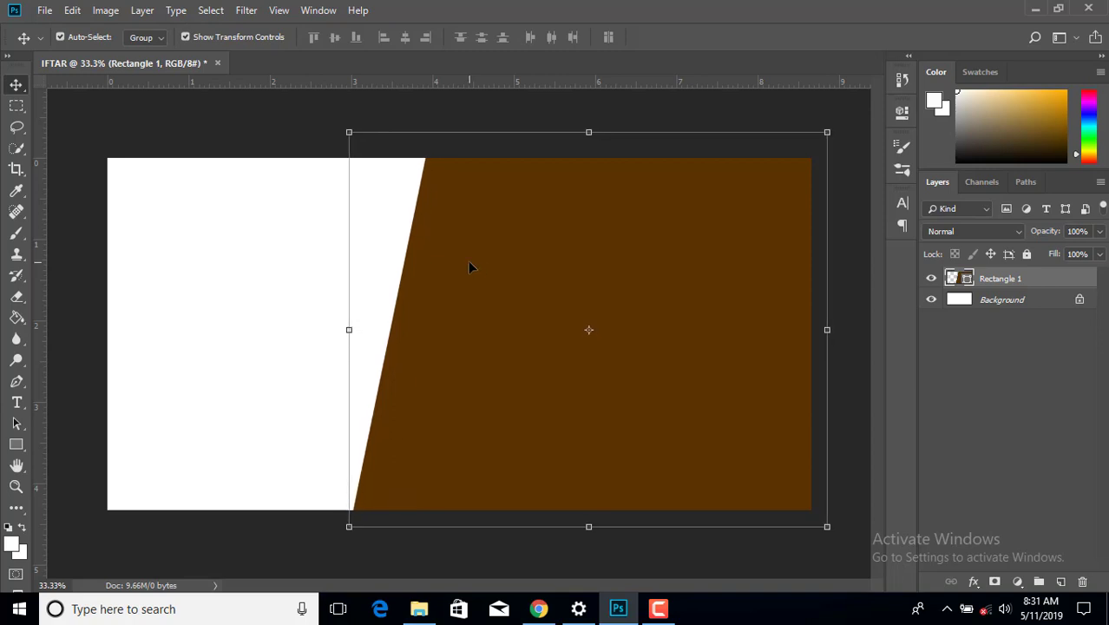
key(Left)
key(Left)
key(Left)
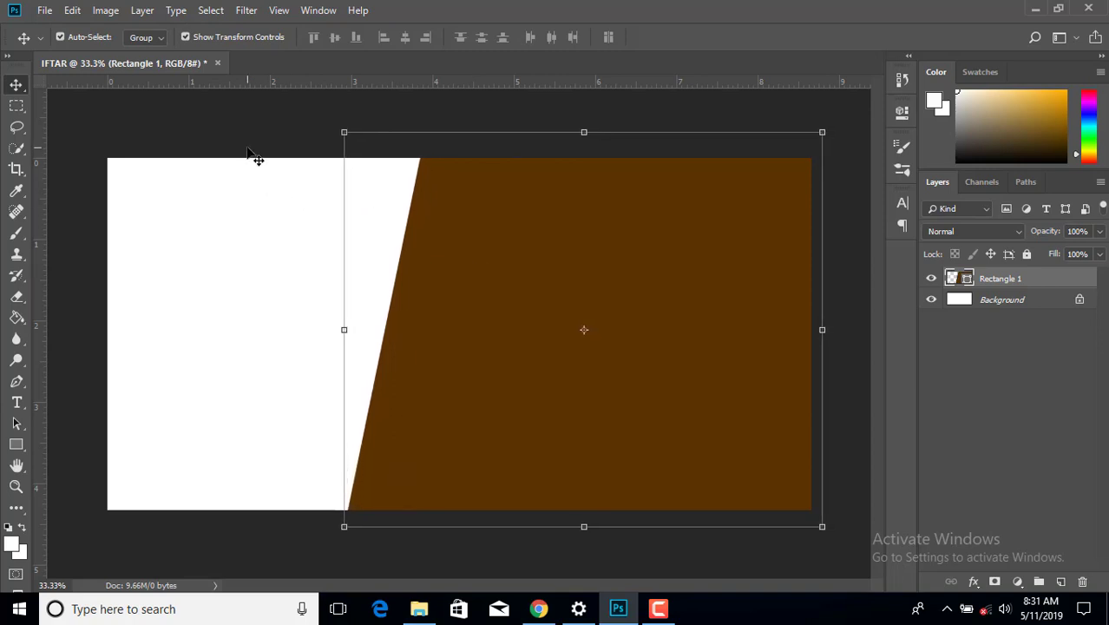
click(252, 167)
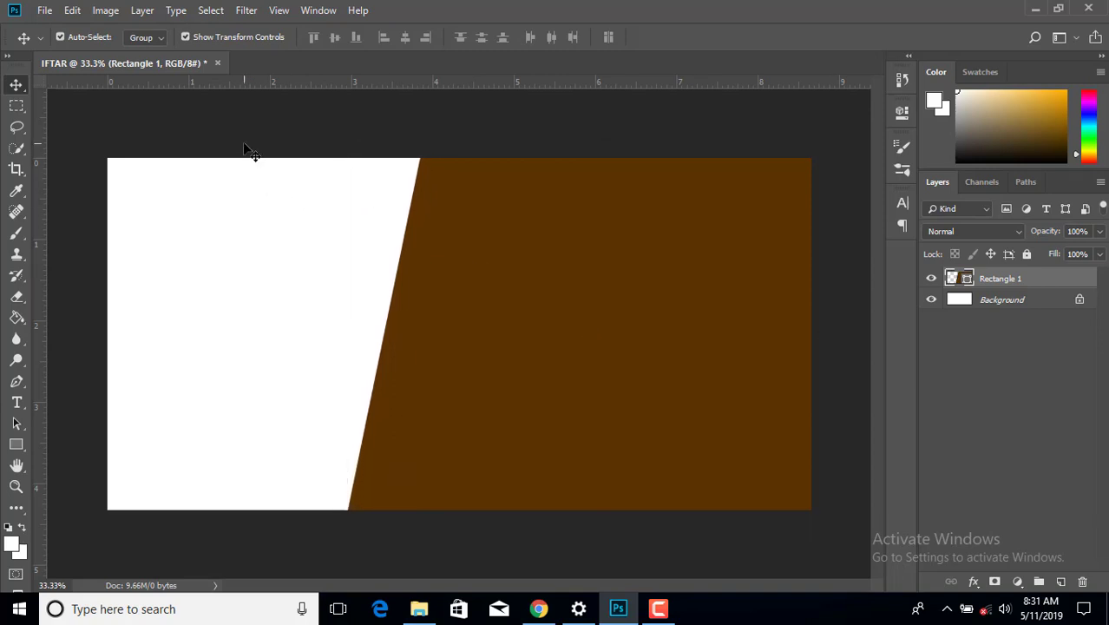
- Open the iftar photo from the iftarcard folder with Adobe Photoshop CC 2018
click(1036, 9)
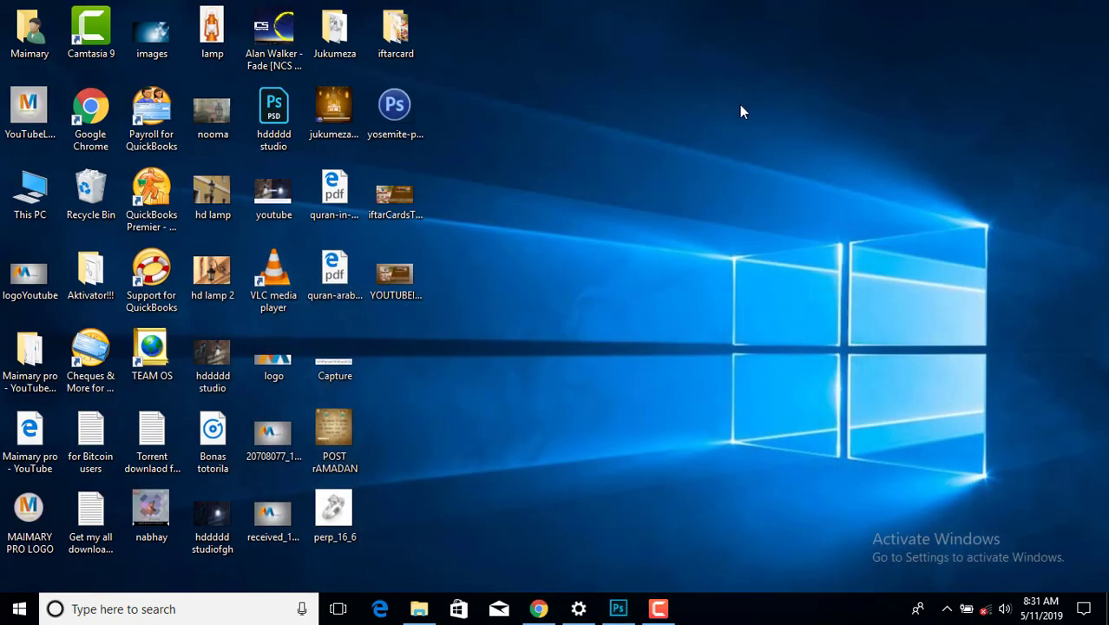
double_click(396, 30)
click(1026, 52)
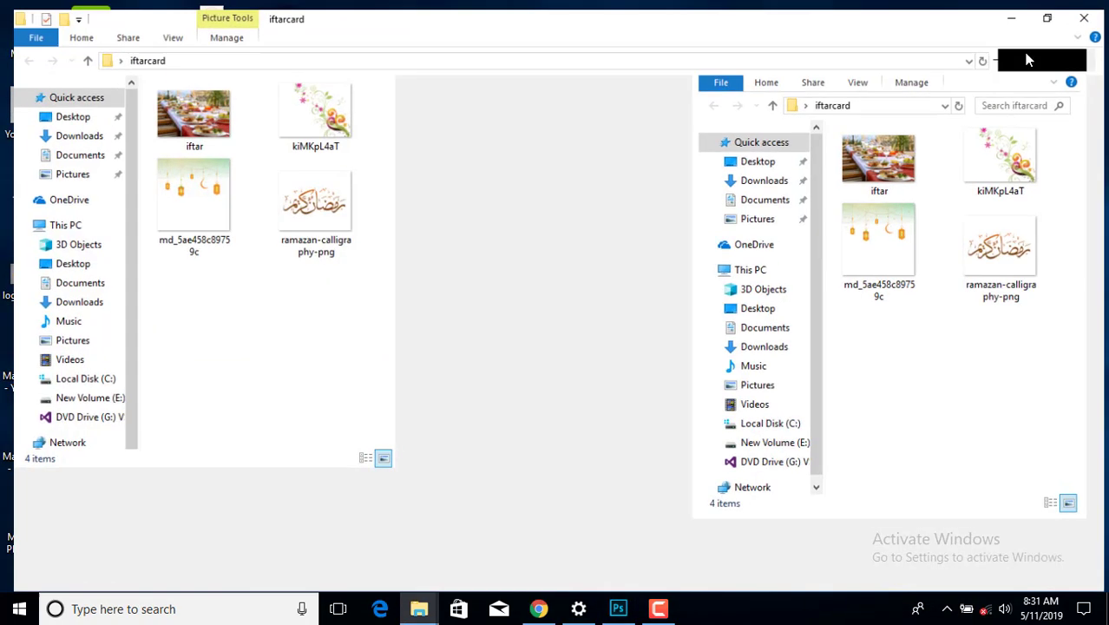
click(195, 142)
right_click(194, 142)
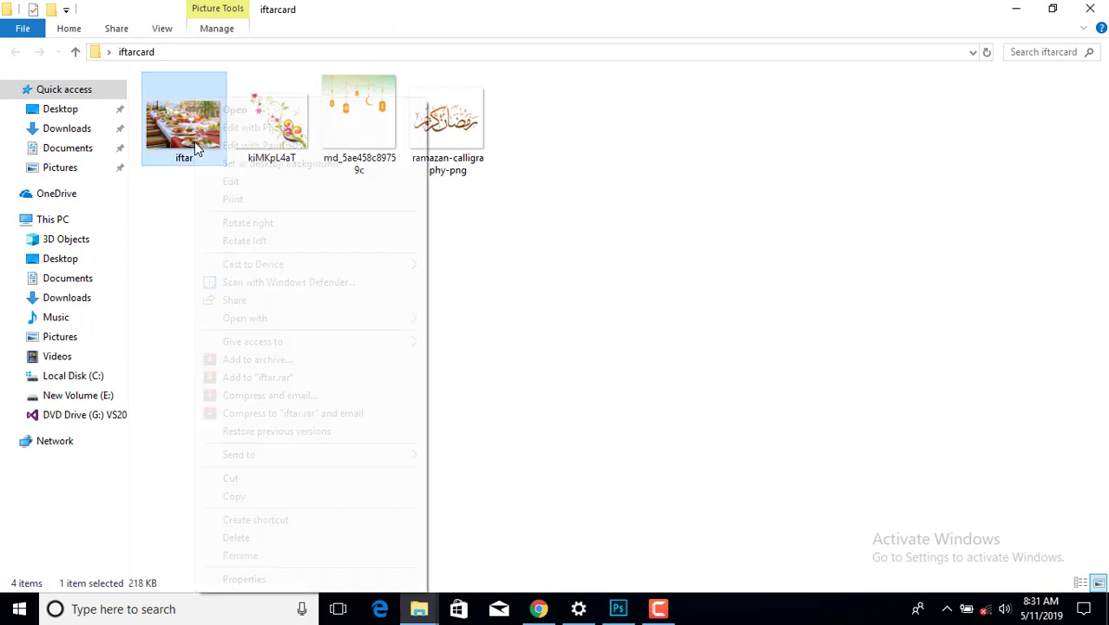
mouse_move(248, 319)
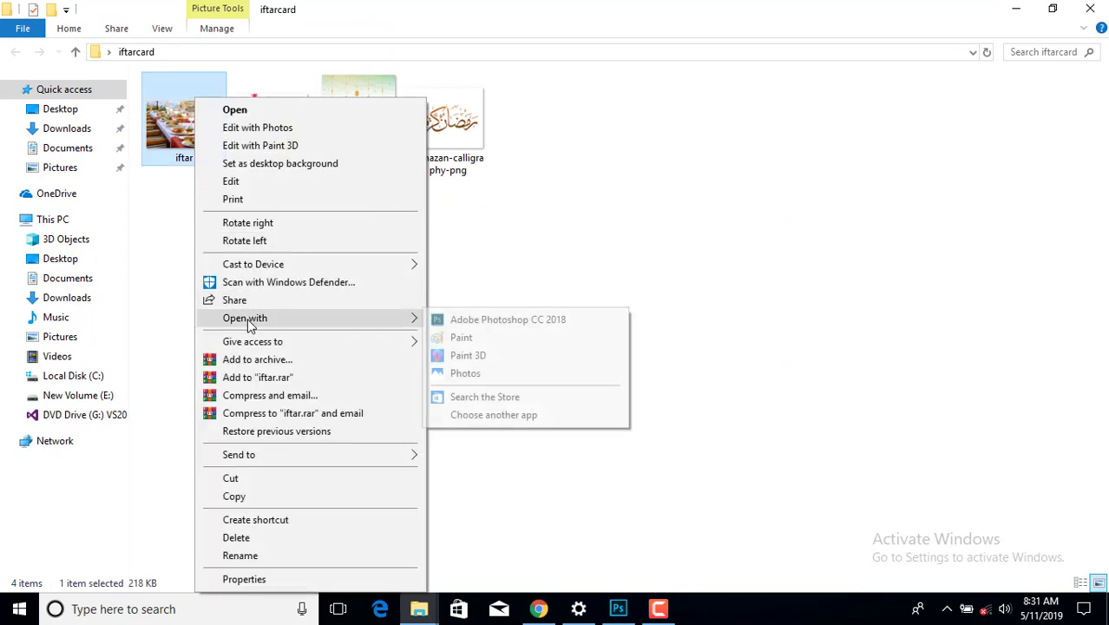
click(441, 319)
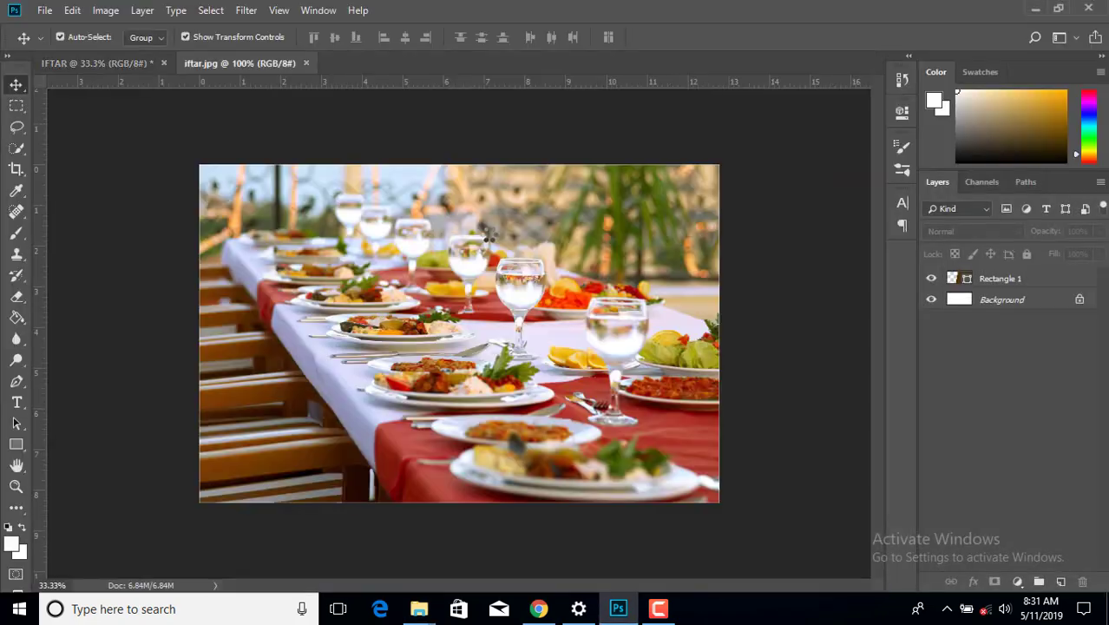
- Drag the iftar photo into the IFTAR banner and scale it to cover the left side
drag(176, 136, 317, 290)
drag(386, 253, 249, 284)
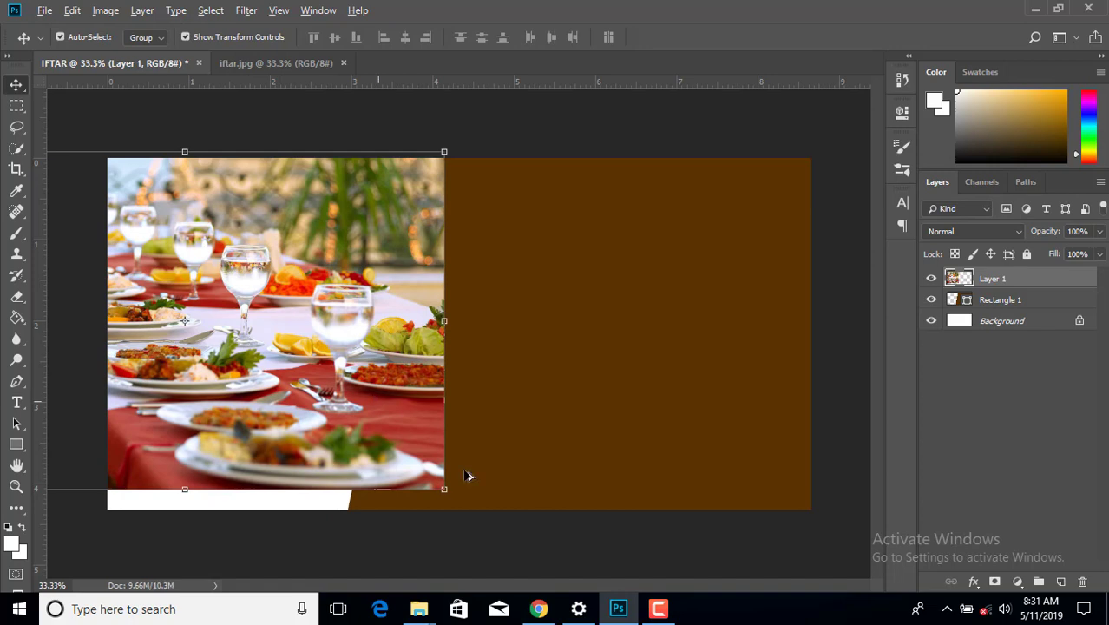
drag(443, 489, 483, 520)
drag(370, 357, 336, 367)
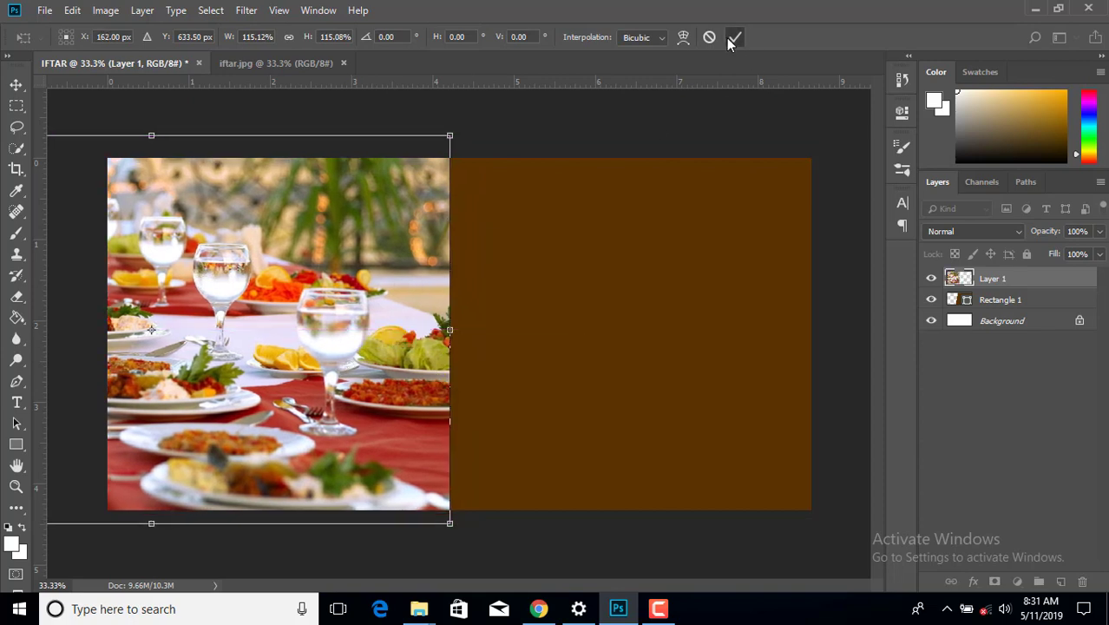
click(732, 38)
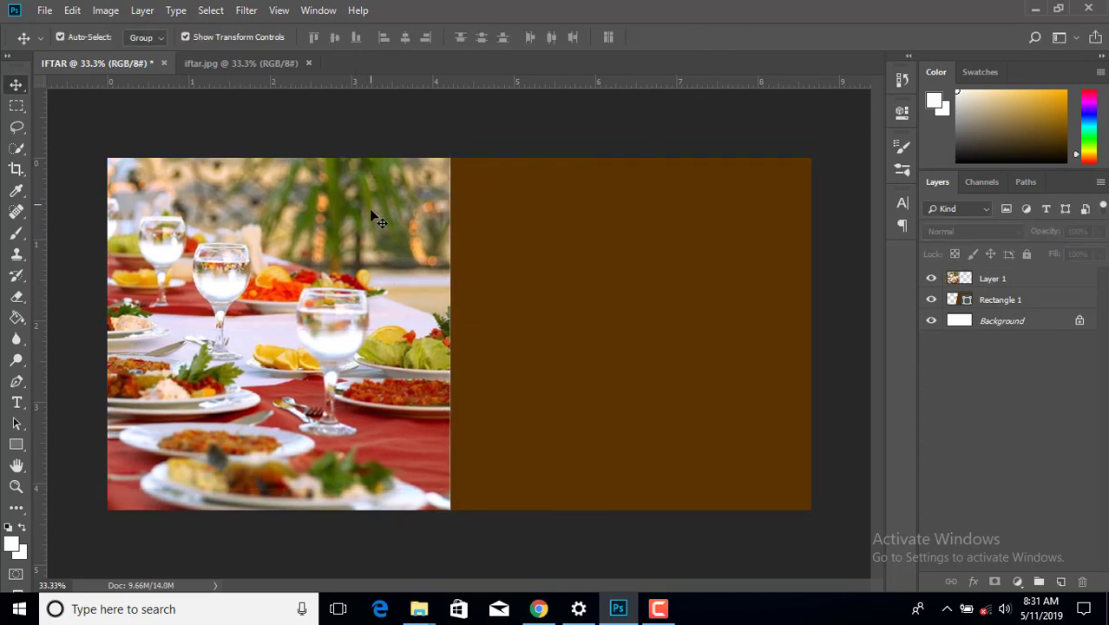
- Move Layer 1 below Rectangle 1 in the Layers panel, then deselect it
click(1040, 283)
drag(1048, 284, 1044, 305)
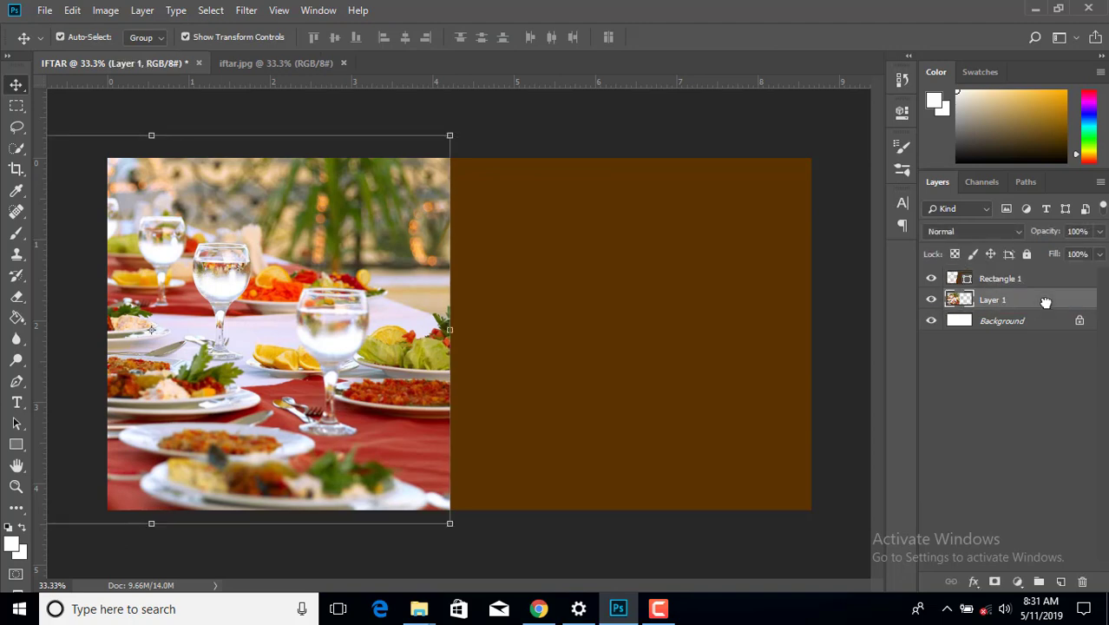
click(809, 118)
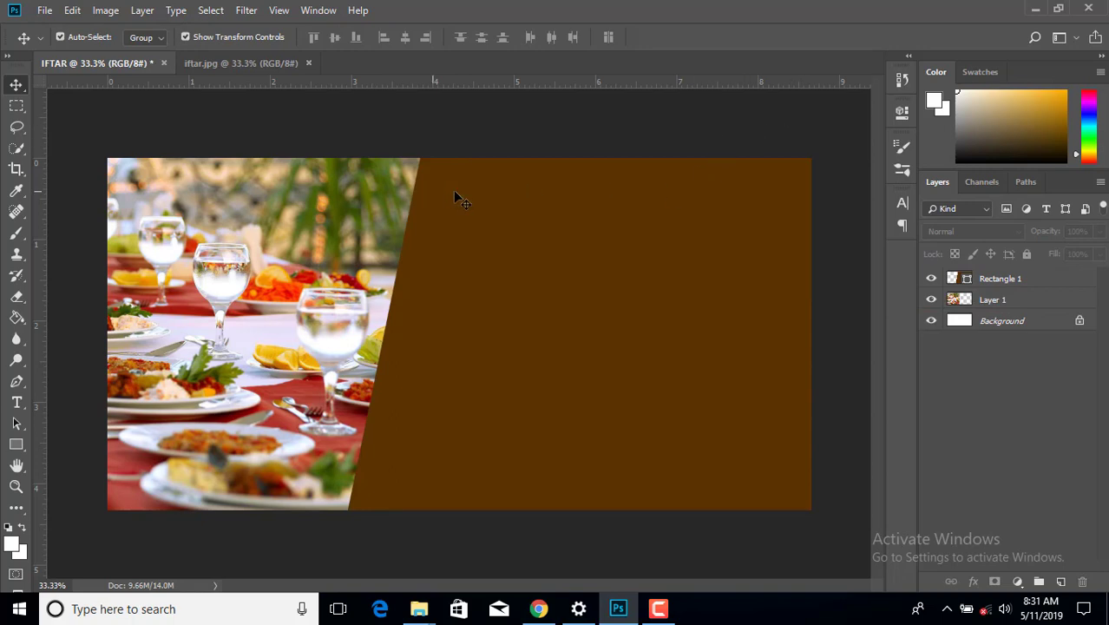
- Add a text box near the top of the brown panel reading MAIMARY PRO
click(17, 402)
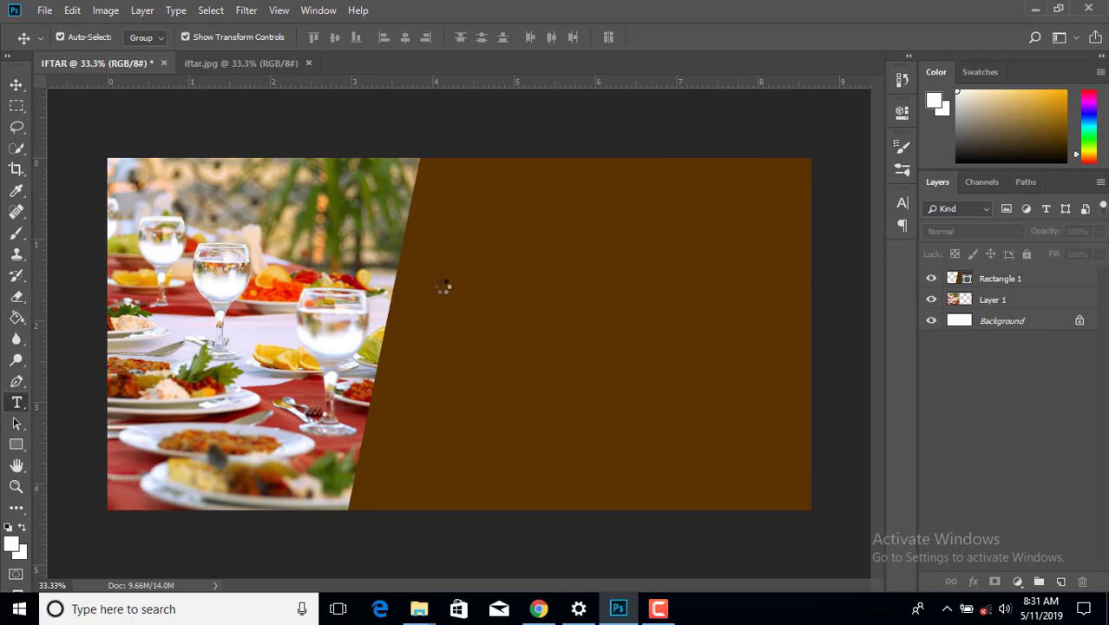
drag(441, 190, 795, 245)
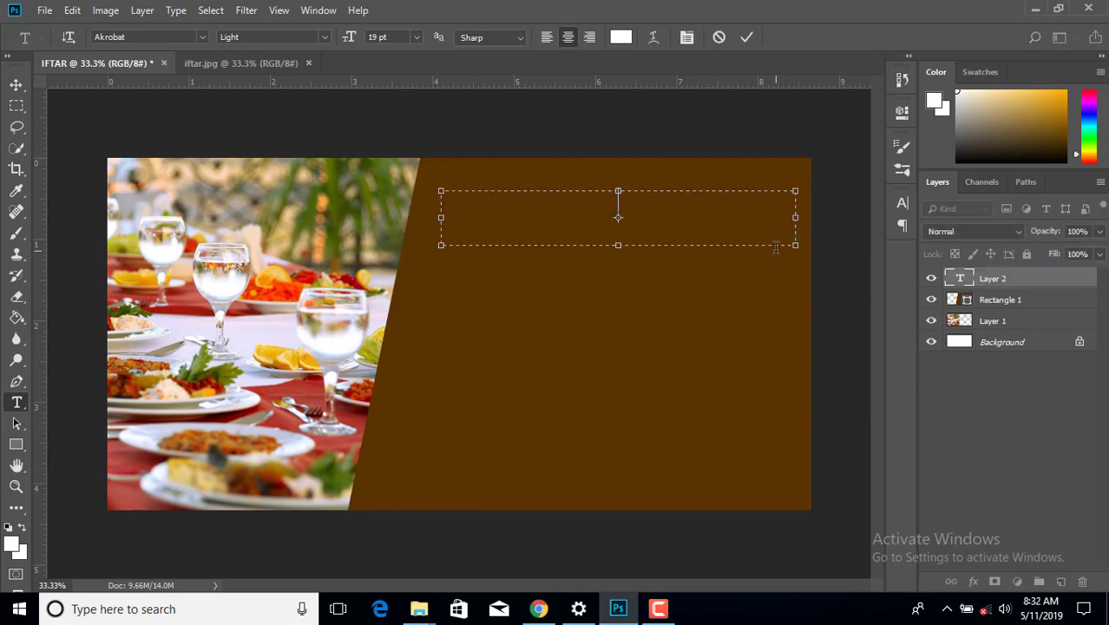
text(MAIMARY PRO)
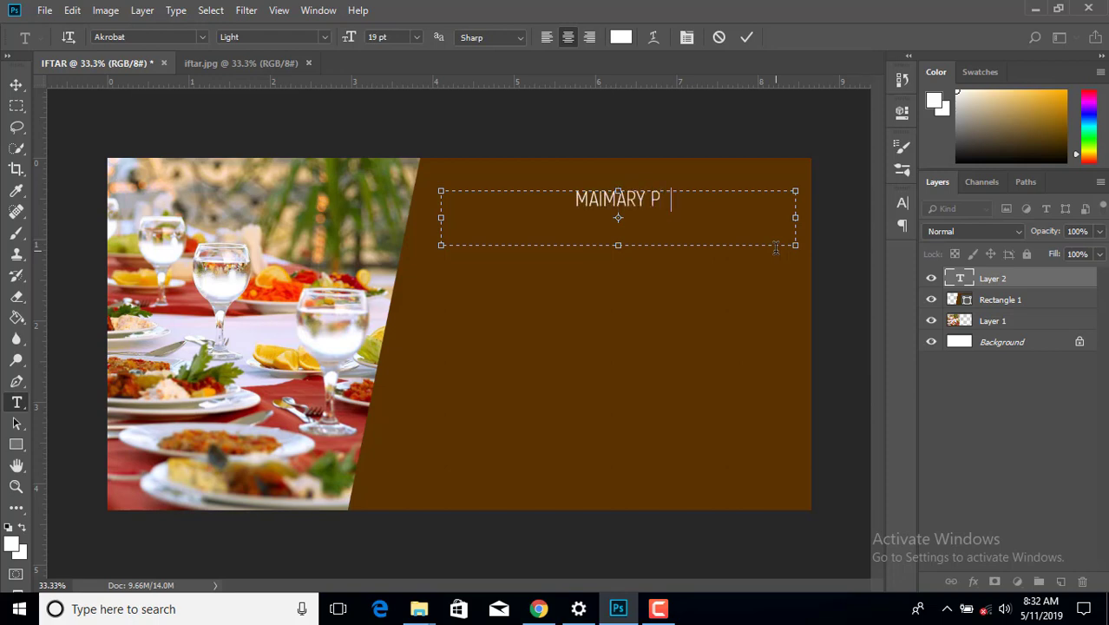
- Make the MAIMARY PRO heading Bold at 36 pt and commit it
key(ctrl+a)
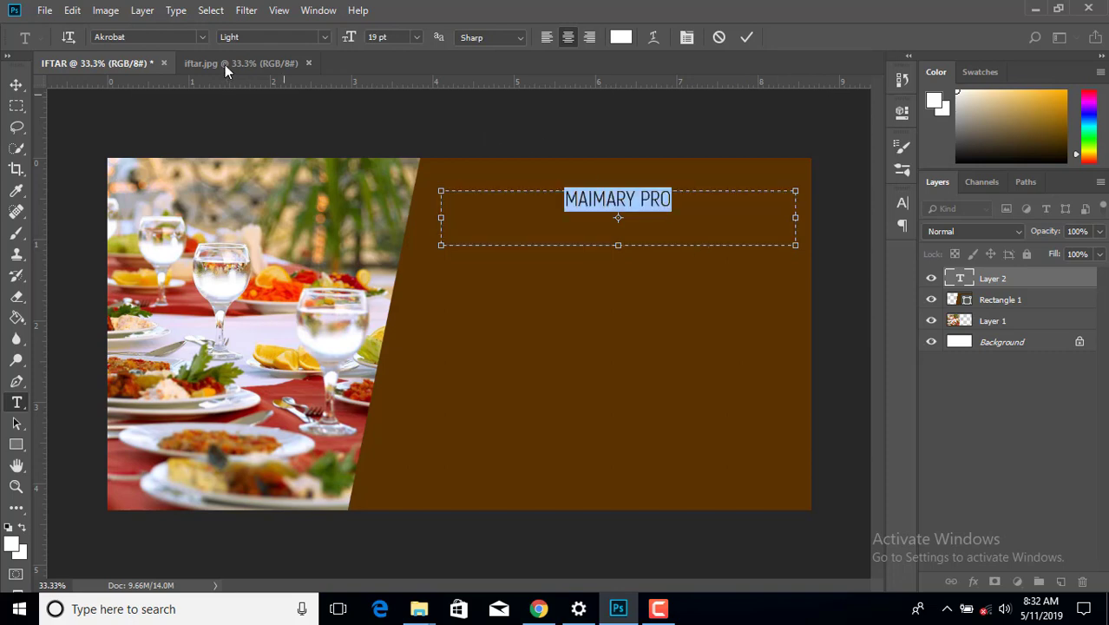
click(324, 40)
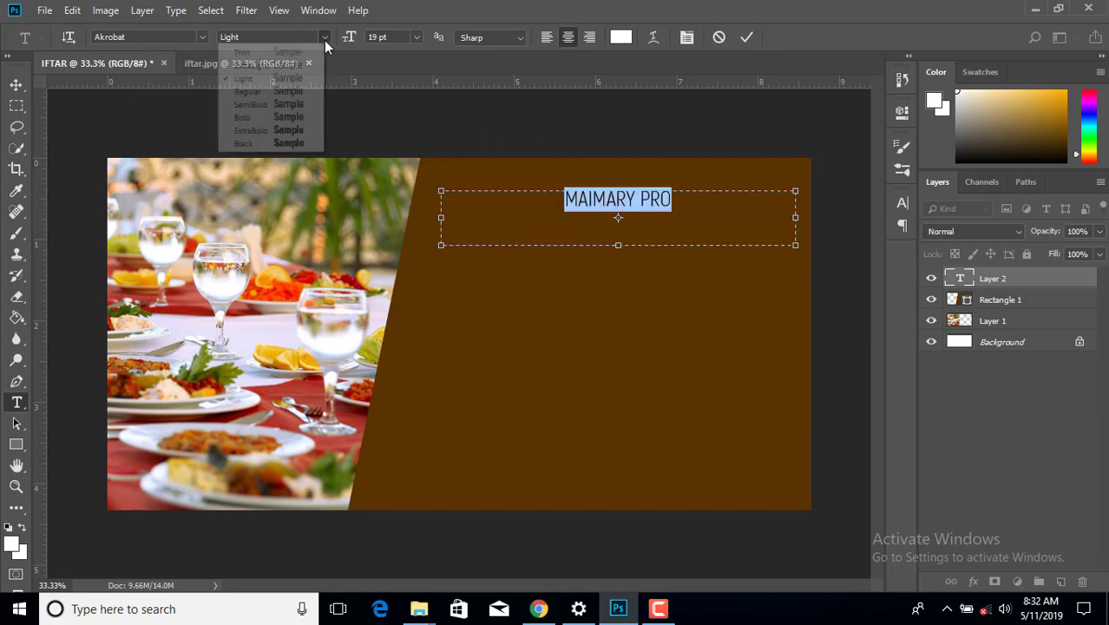
click(271, 118)
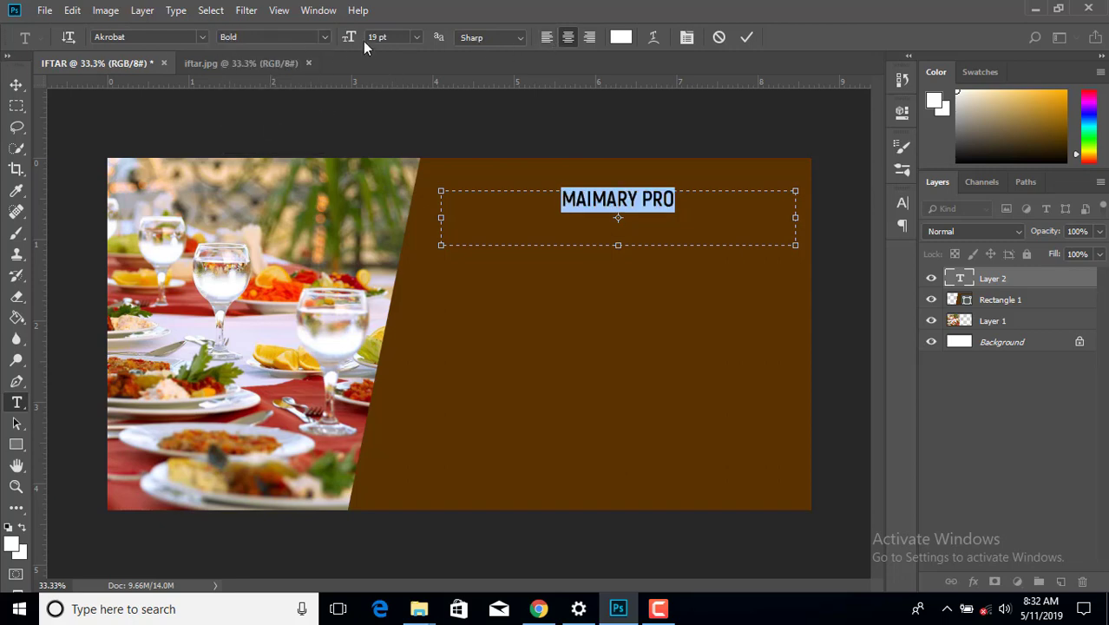
drag(349, 38, 365, 45)
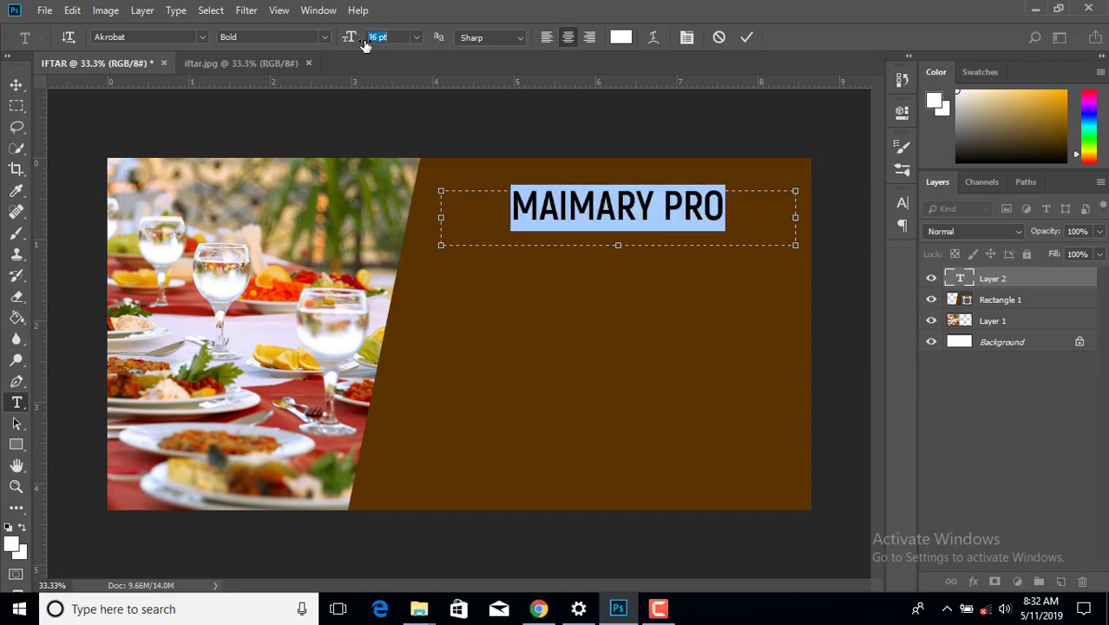
click(16, 84)
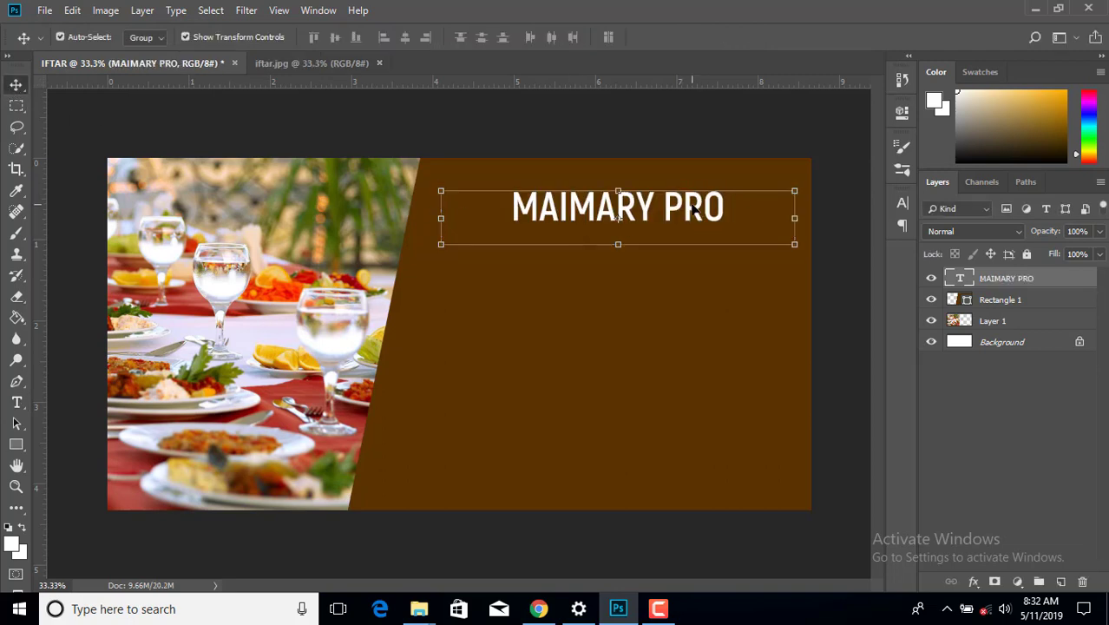
mouse_move(693, 209)
mouse_down()
mouse_move(694, 198)
mouse_move(696, 211)
mouse_up()
- Add a second text box below the heading with the text INVITE YOU ON
click(713, 130)
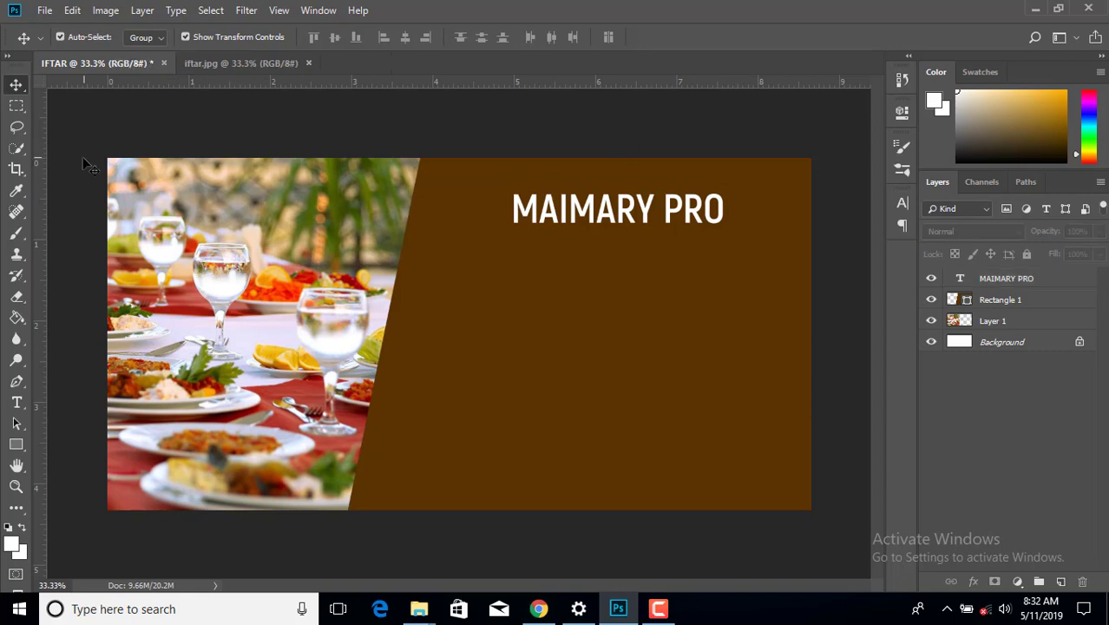
click(17, 402)
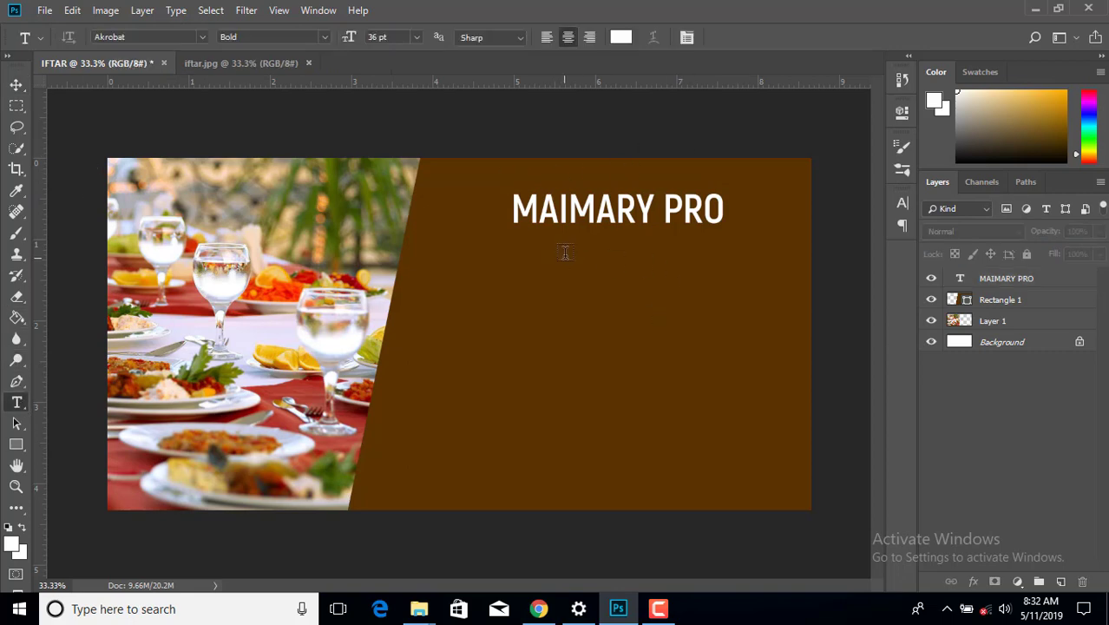
drag(543, 236, 725, 276)
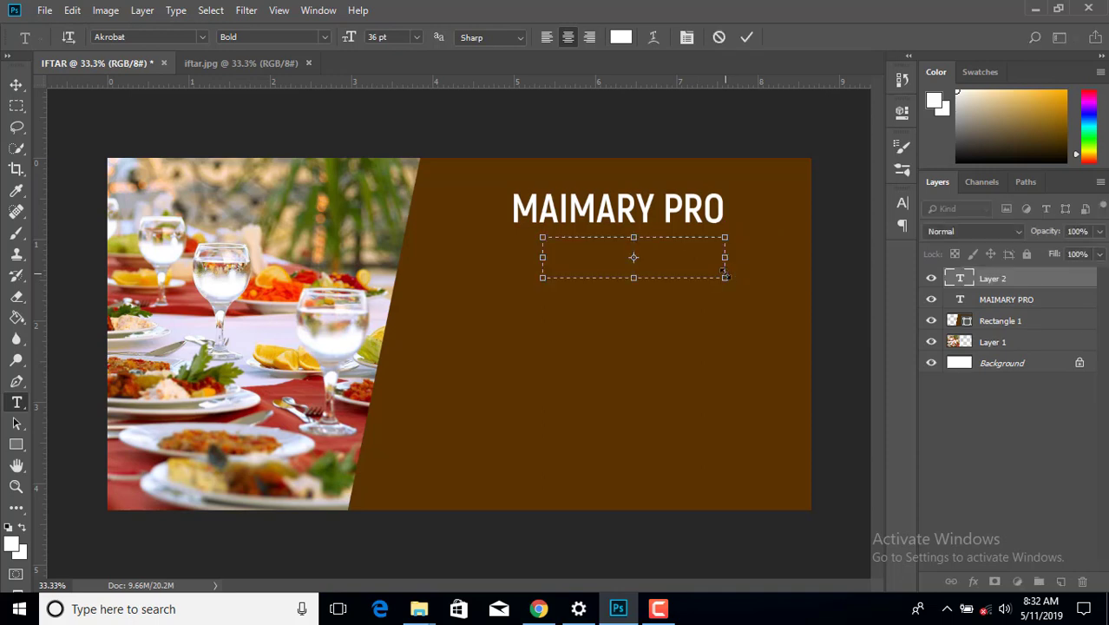
text(INVI)
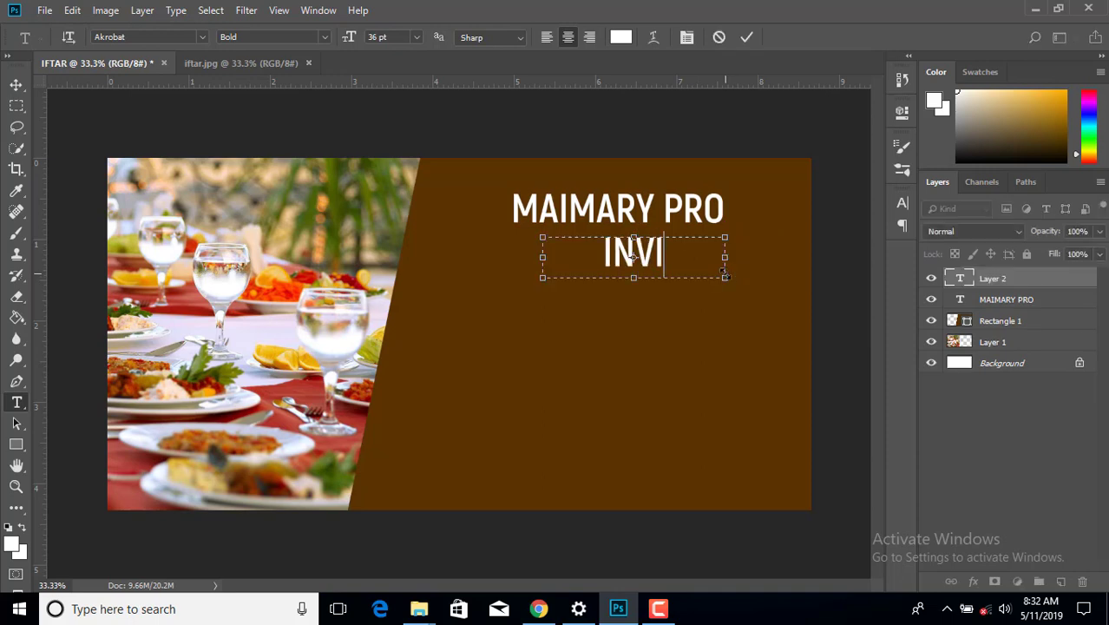
text(TE YO)
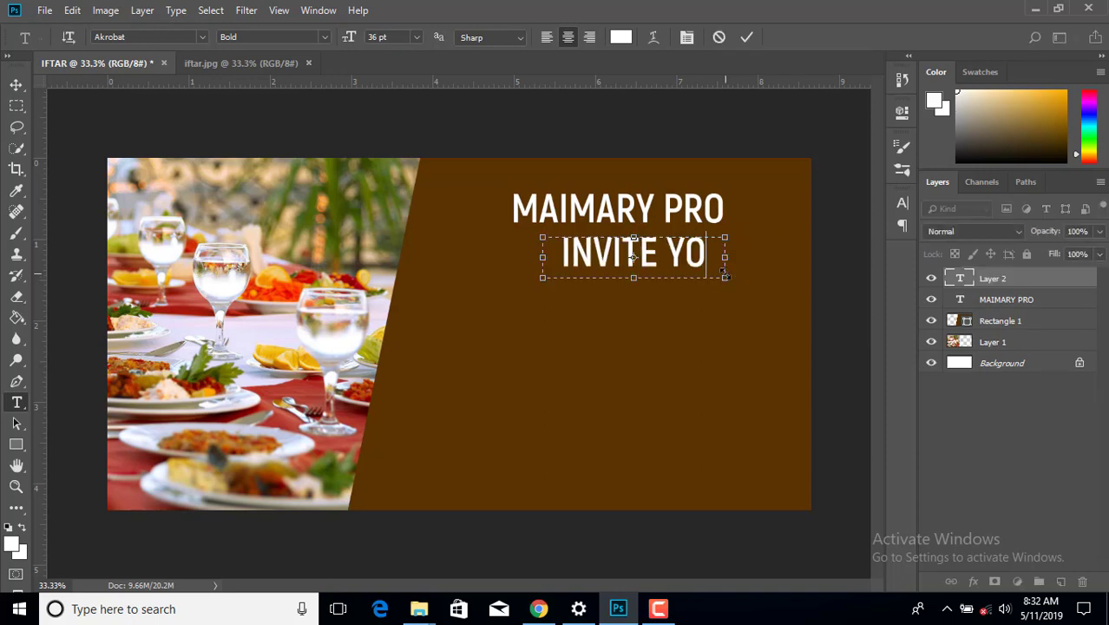
key(BackSpace)
key(BackSpace)
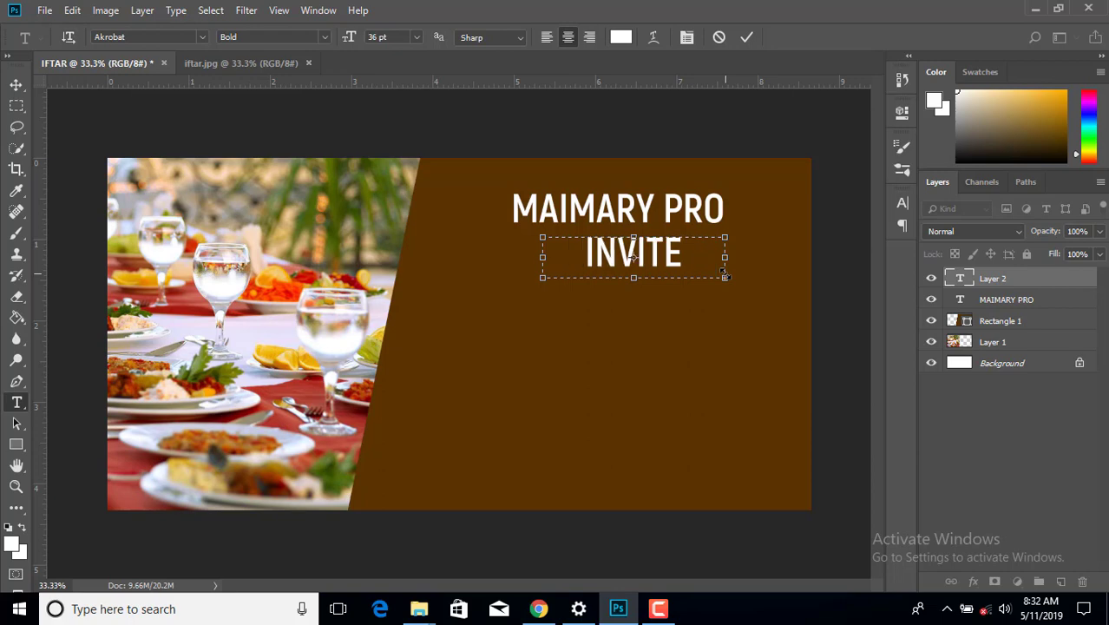
- Set the line to Light 24 pt, remove the extra U in YOUU, and shorten its box
double_click(633, 255)
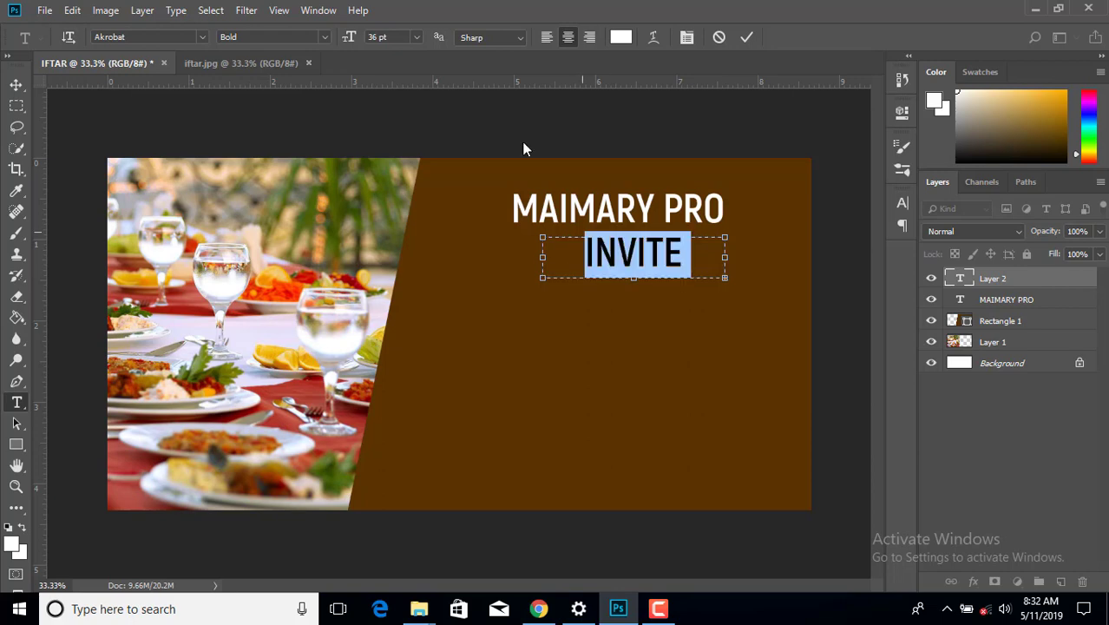
click(328, 41)
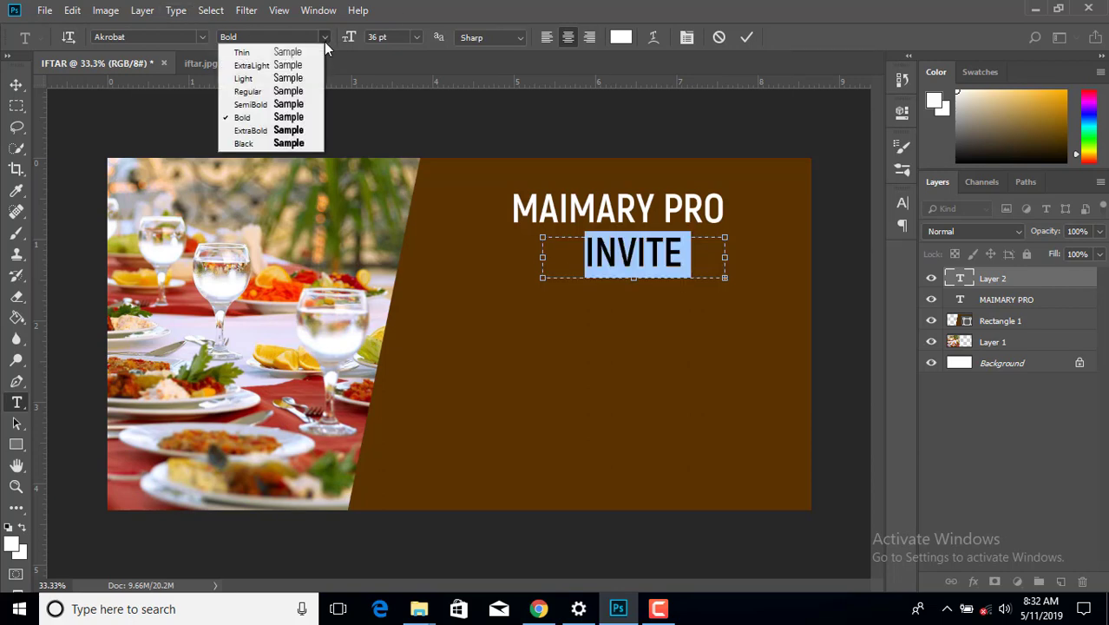
click(295, 78)
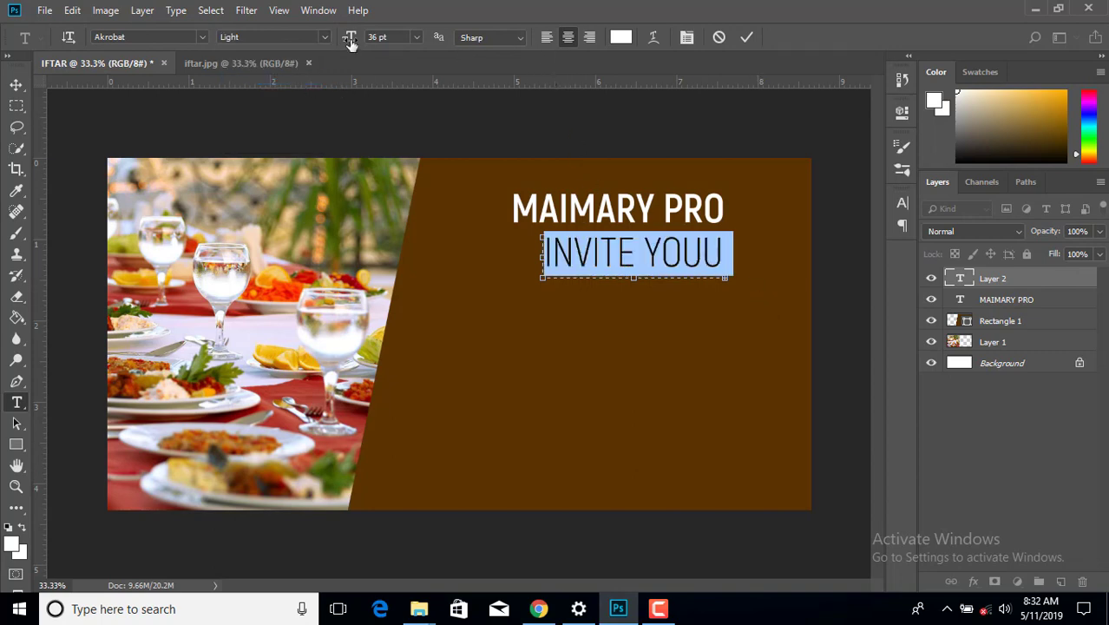
drag(351, 44, 342, 43)
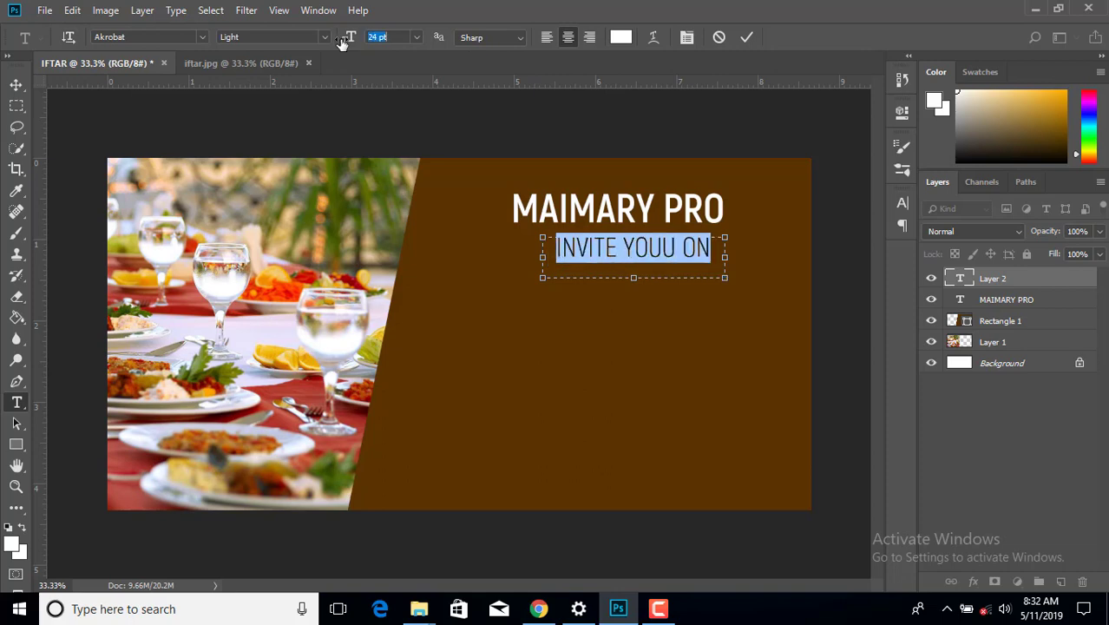
click(674, 249)
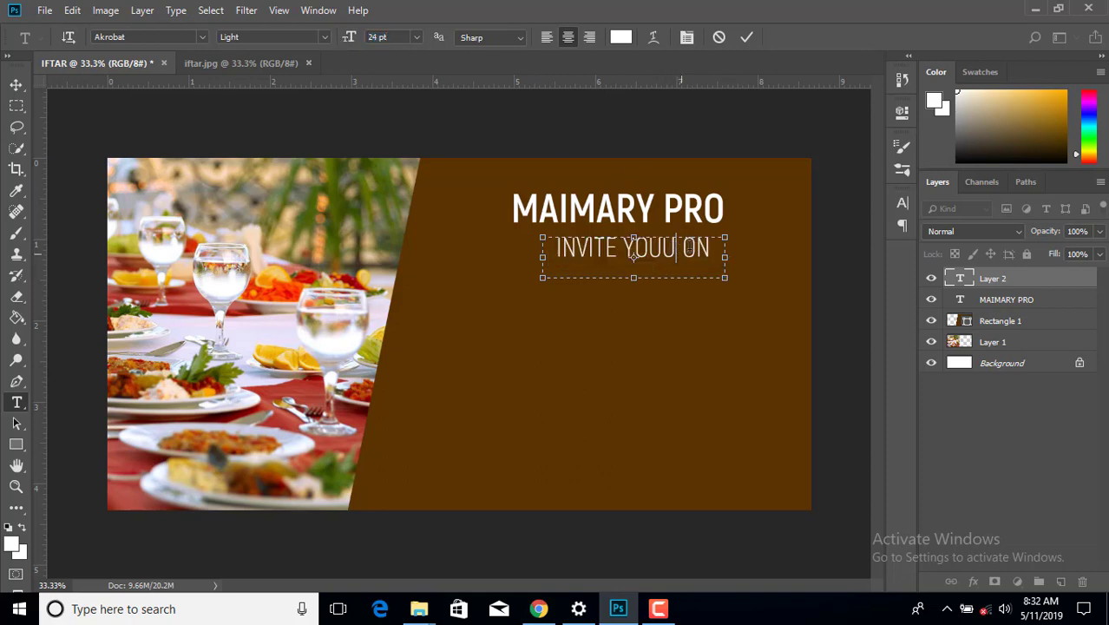
key(BackSpace)
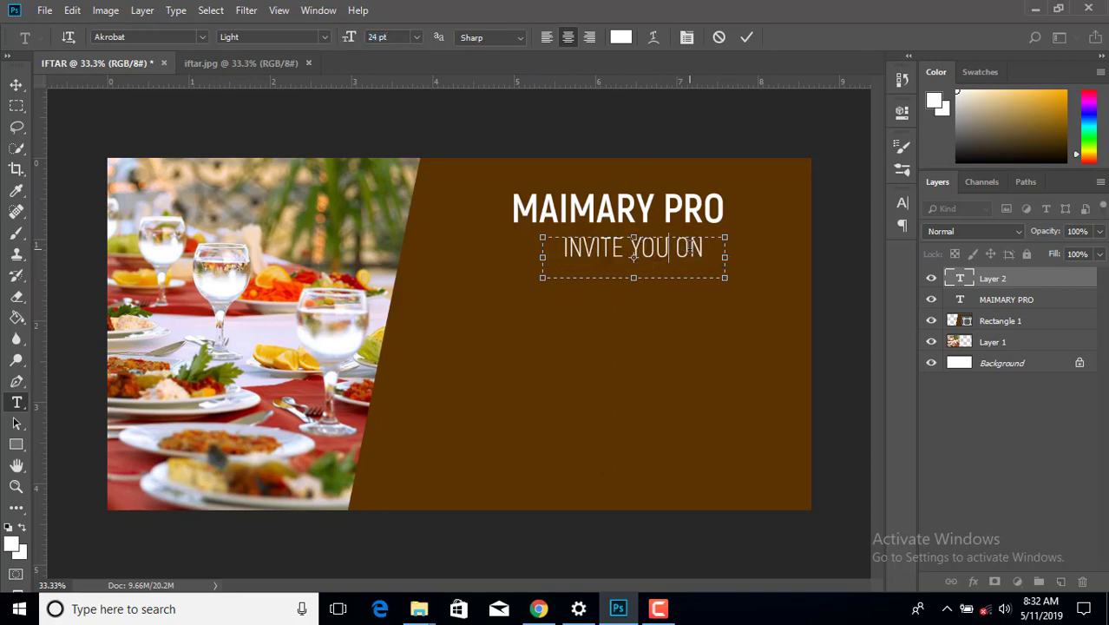
drag(633, 278, 634, 272)
- Move MAIMARY PRO and INVITE YOU ON right so their right ends line up
click(15, 84)
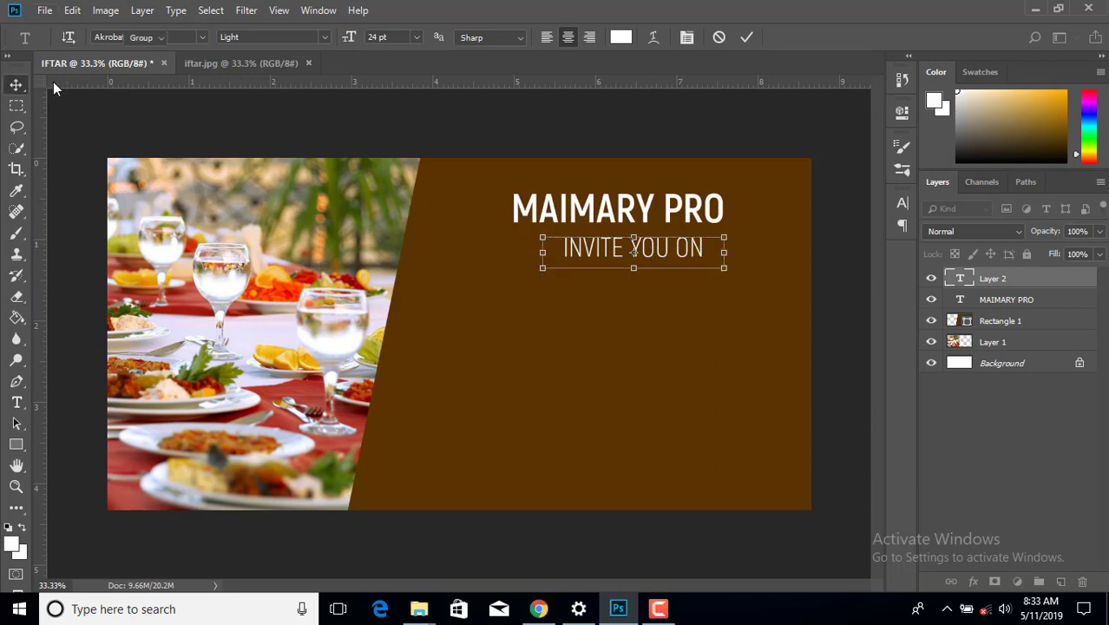
drag(695, 219, 747, 221)
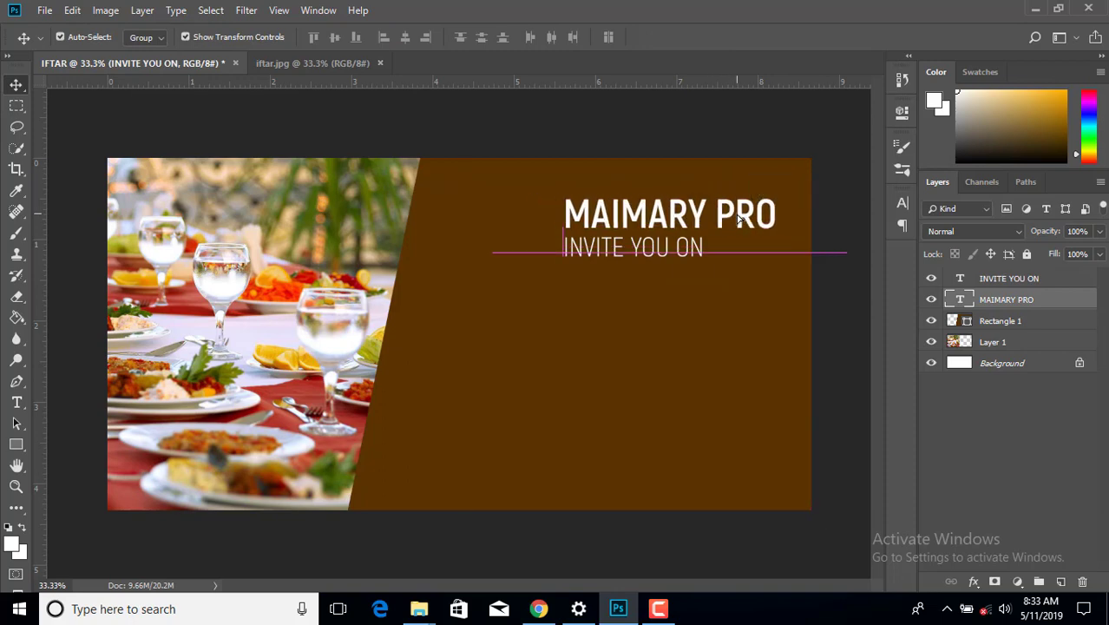
click(754, 154)
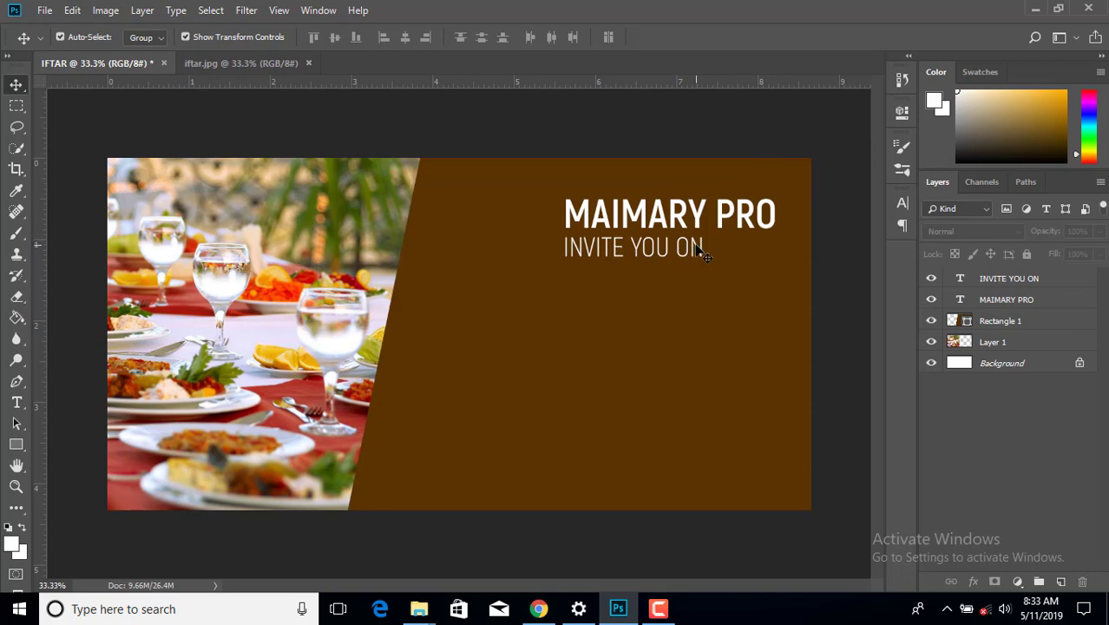
drag(703, 251, 767, 250)
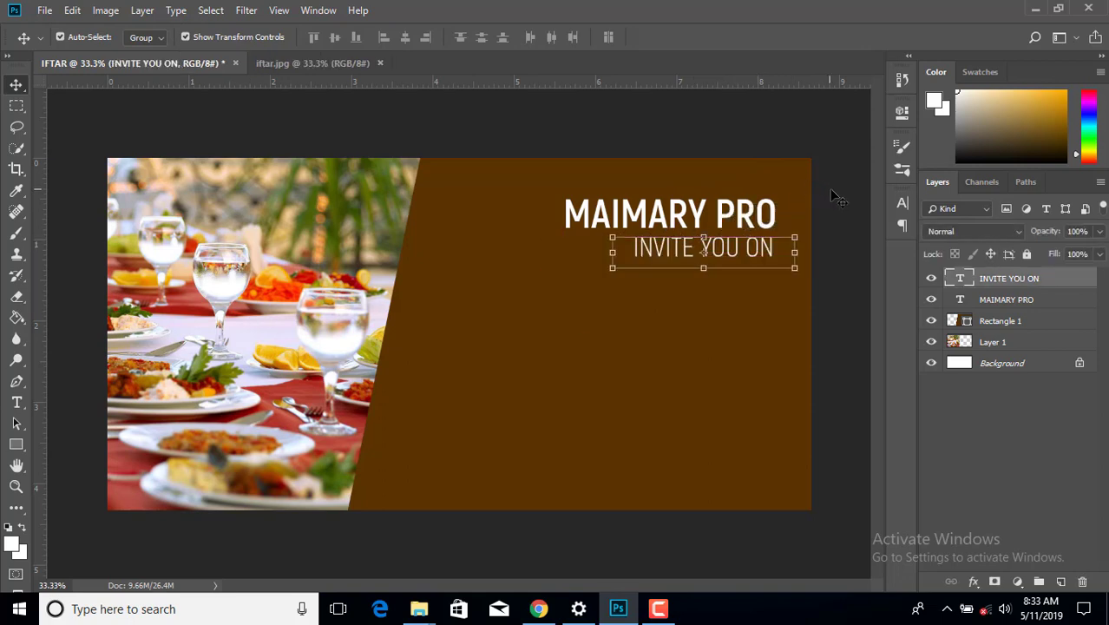
click(829, 198)
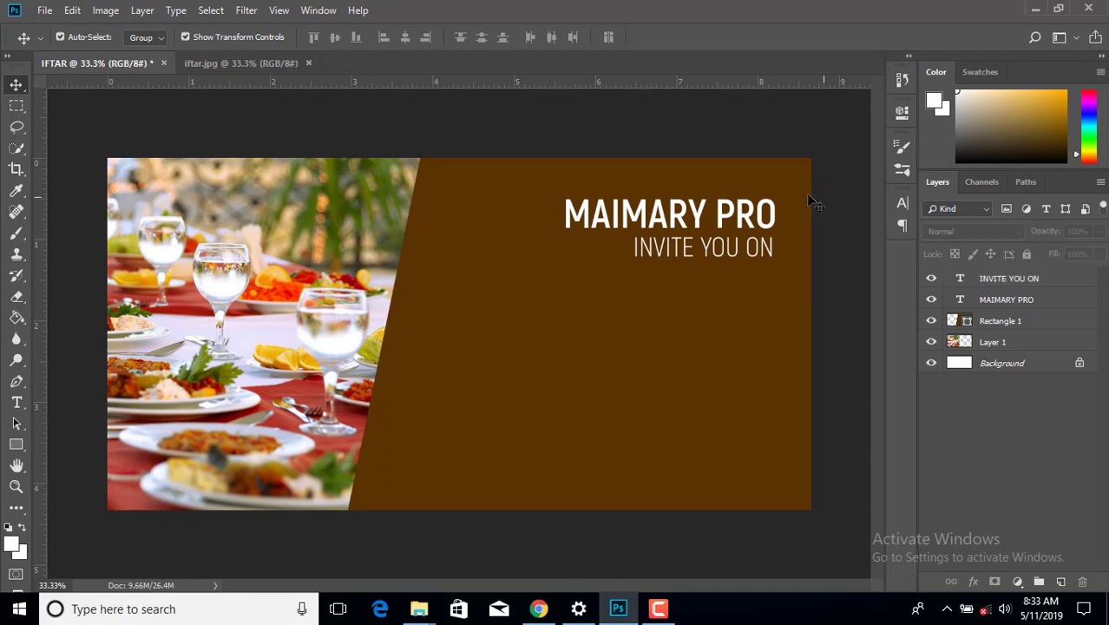
click(23, 440)
- Draw a rectangle around INVITE YOU ON with no fill and a white outline
click(69, 444)
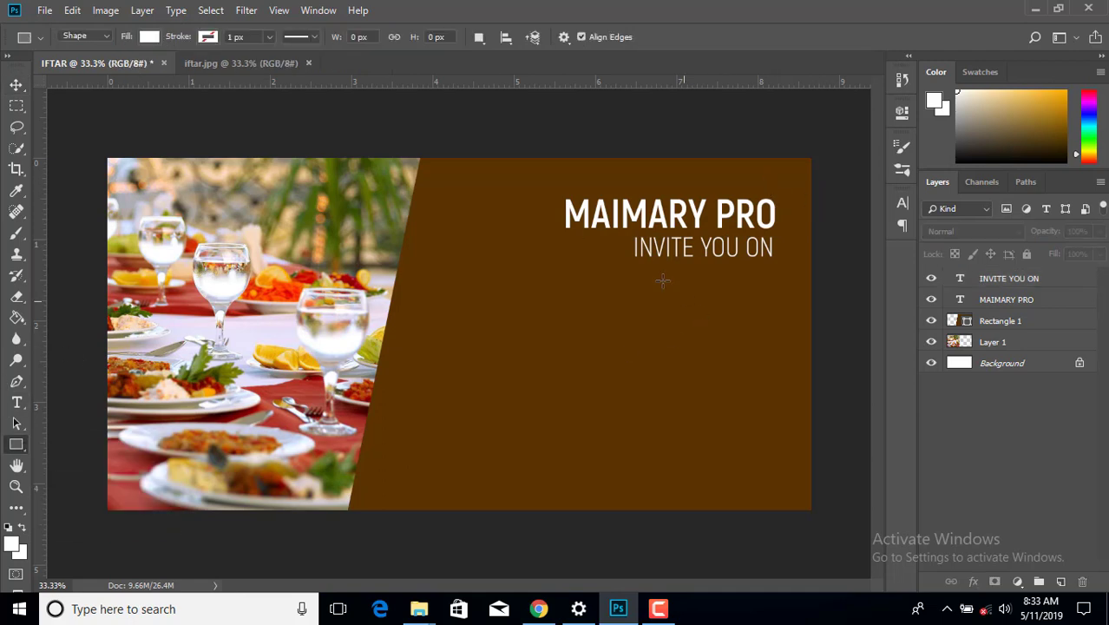
drag(632, 234, 778, 259)
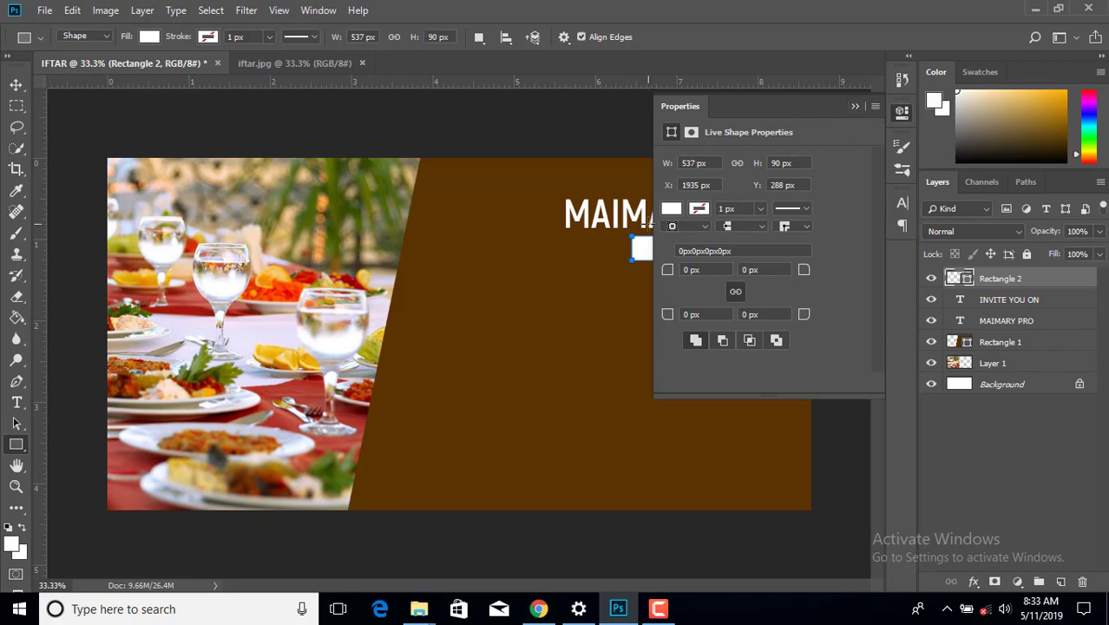
click(151, 38)
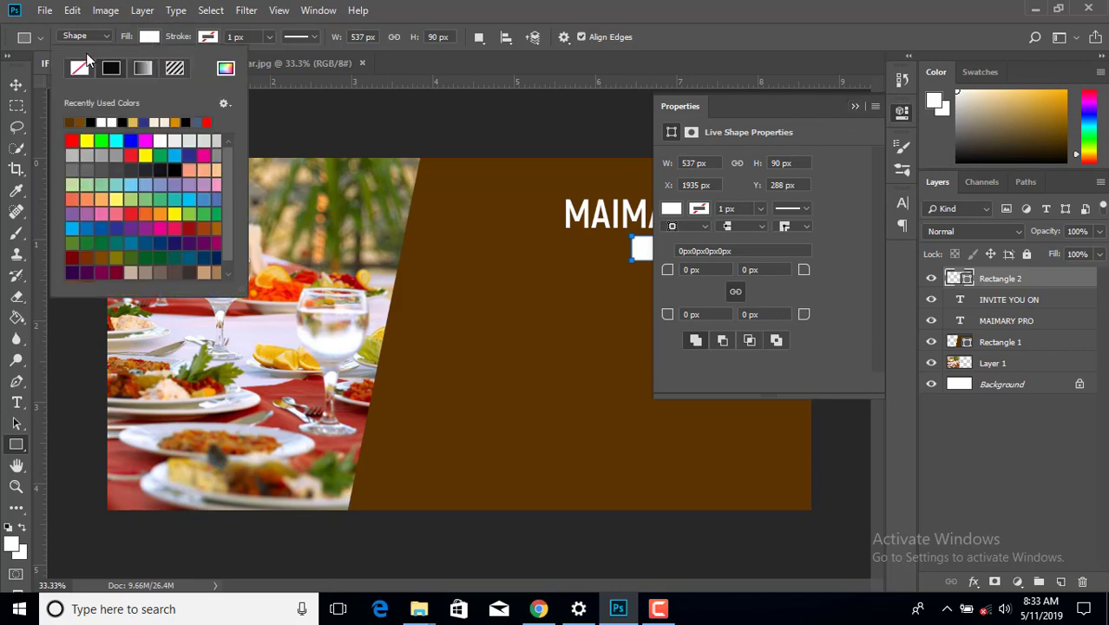
click(78, 72)
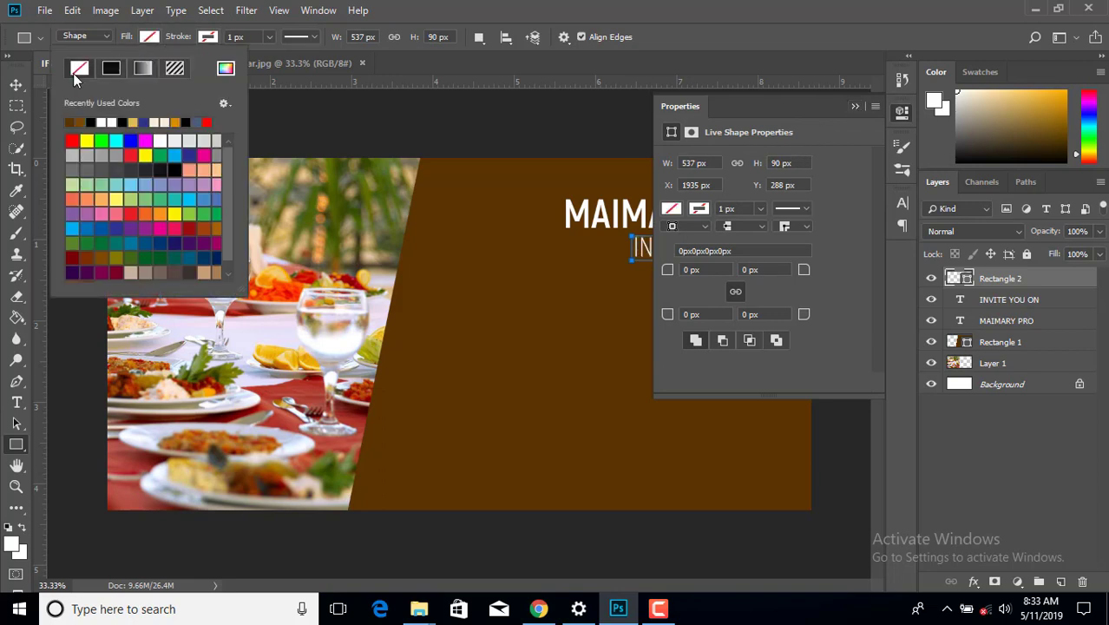
click(211, 37)
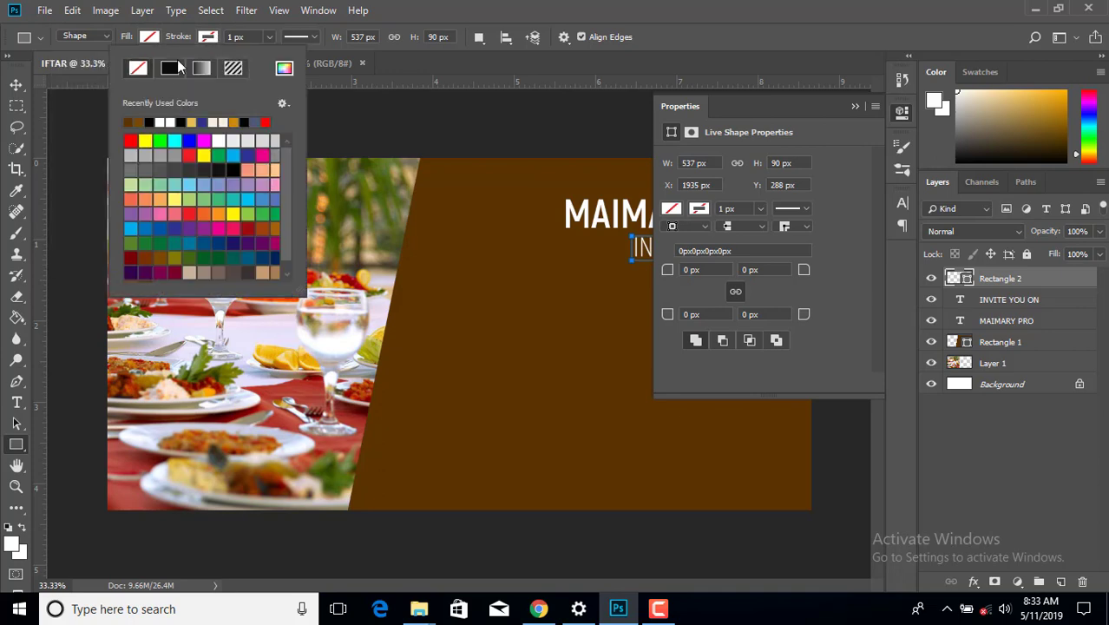
click(164, 122)
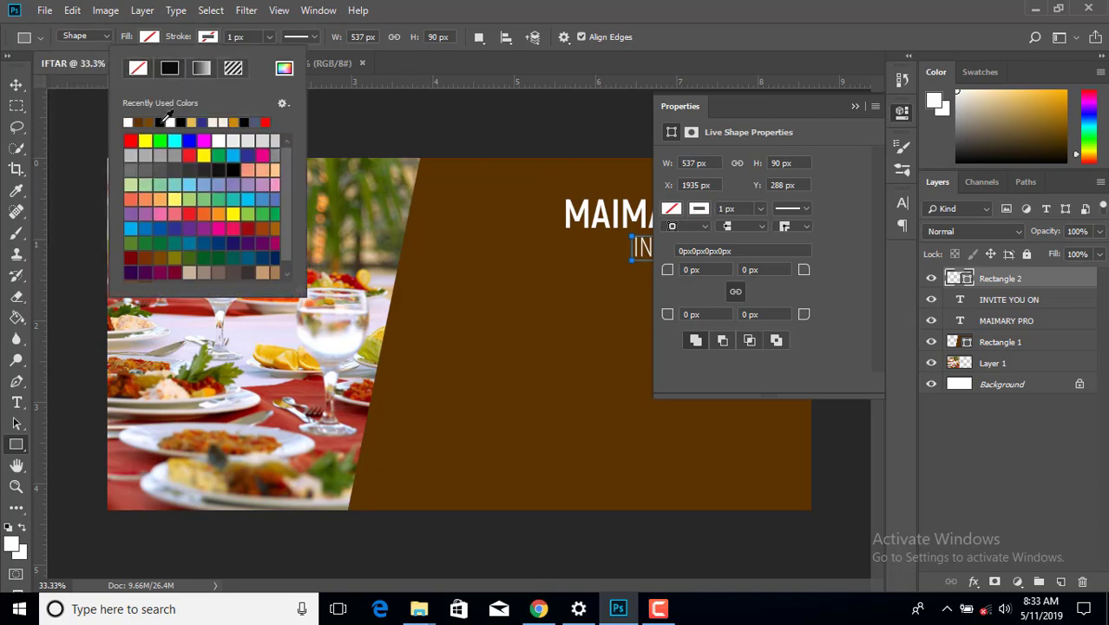
click(15, 84)
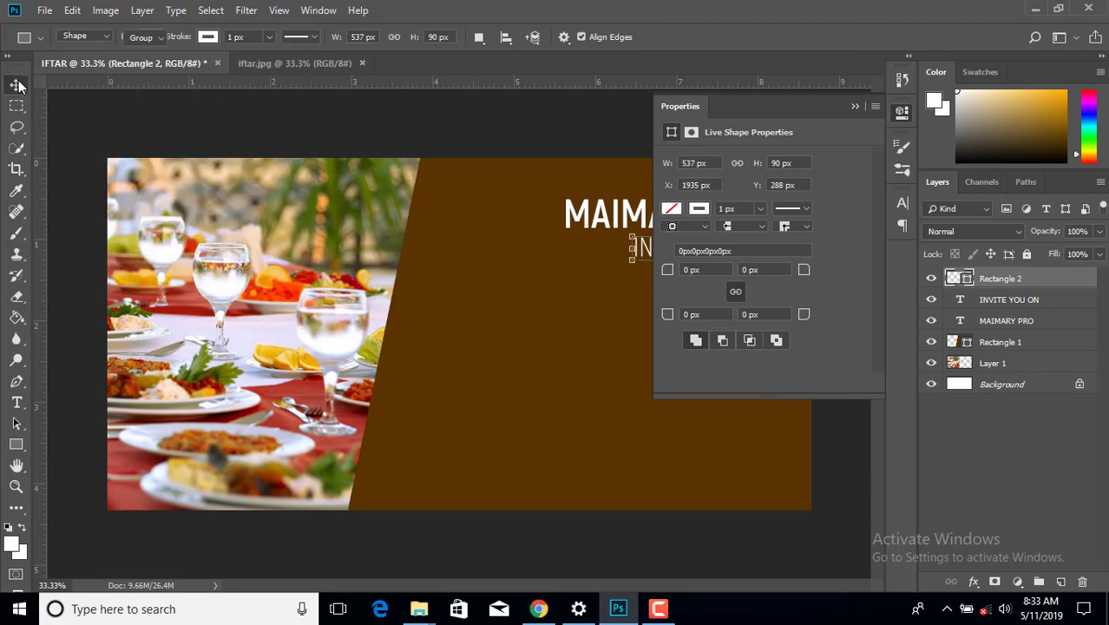
- Collapse the Properties panel and deselect everything to preview the Rectangle 2 outline
click(854, 107)
click(835, 177)
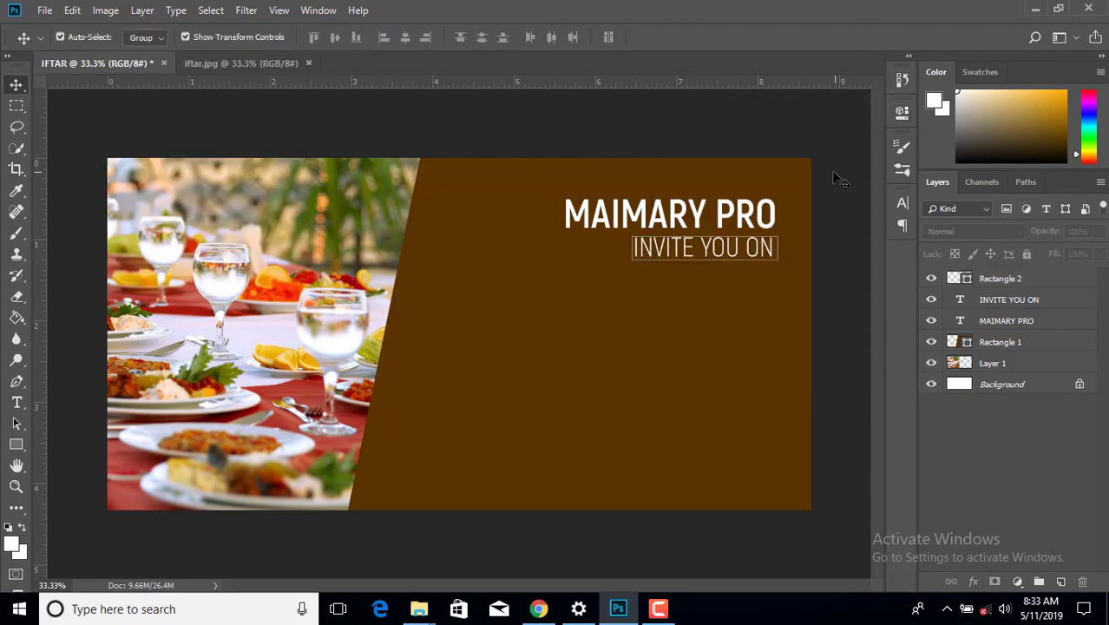
click(727, 247)
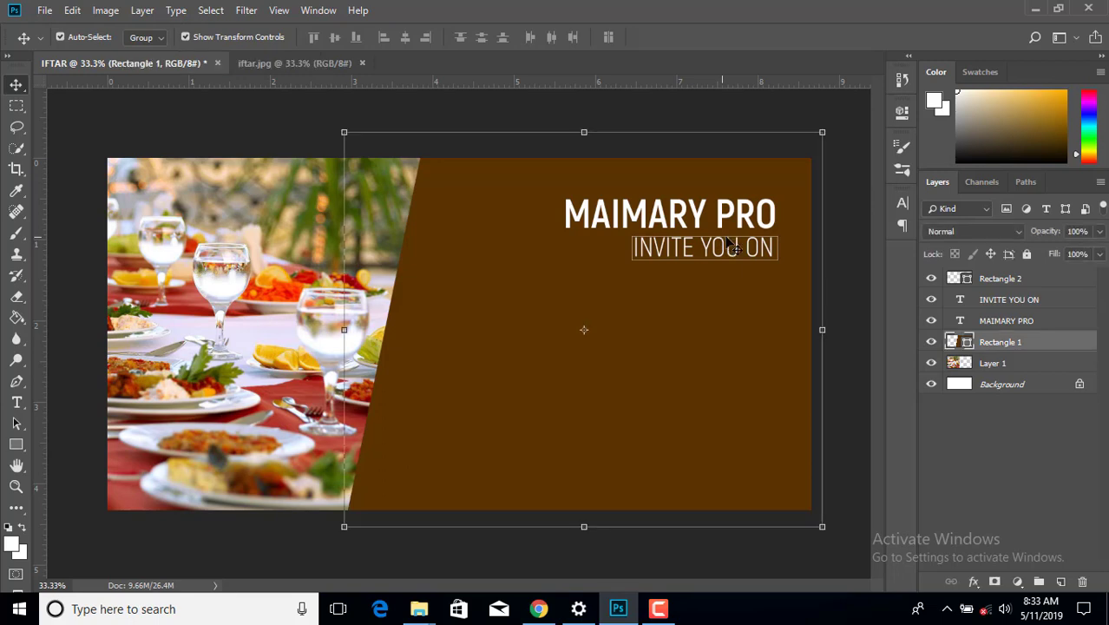
click(1027, 279)
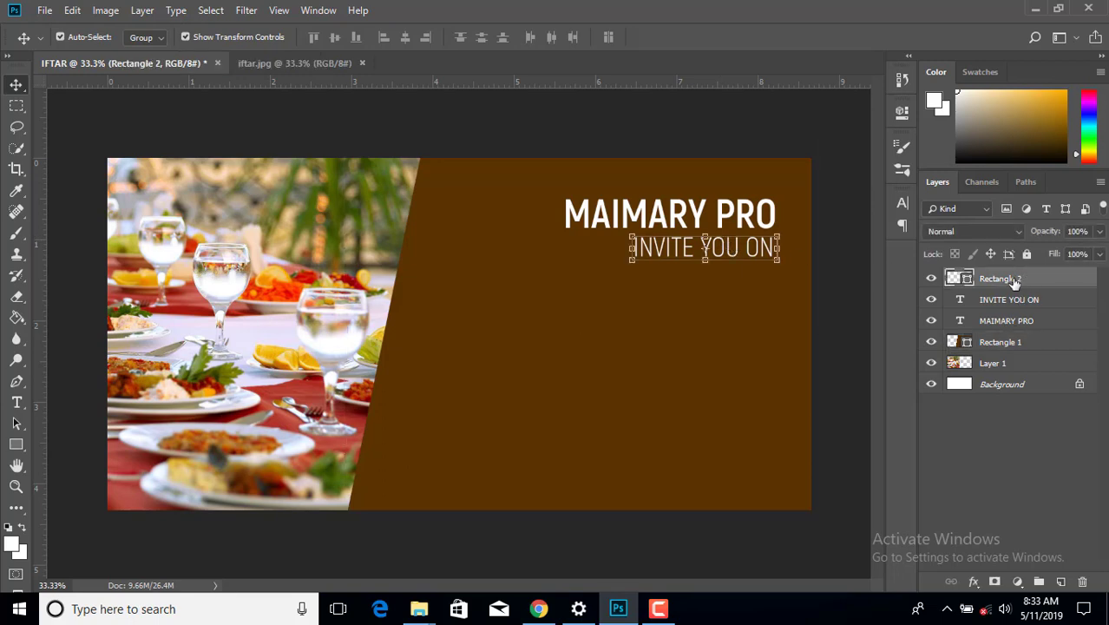
click(831, 307)
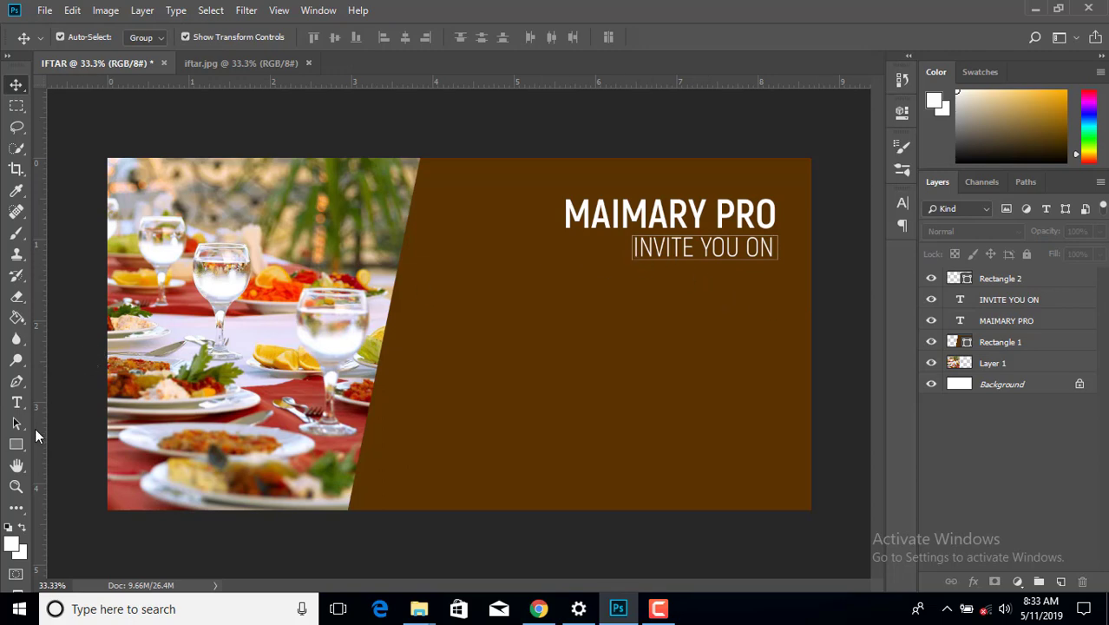
- Set the Rectangle 2 stroke width to 2 px and deselect to preview it
click(18, 444)
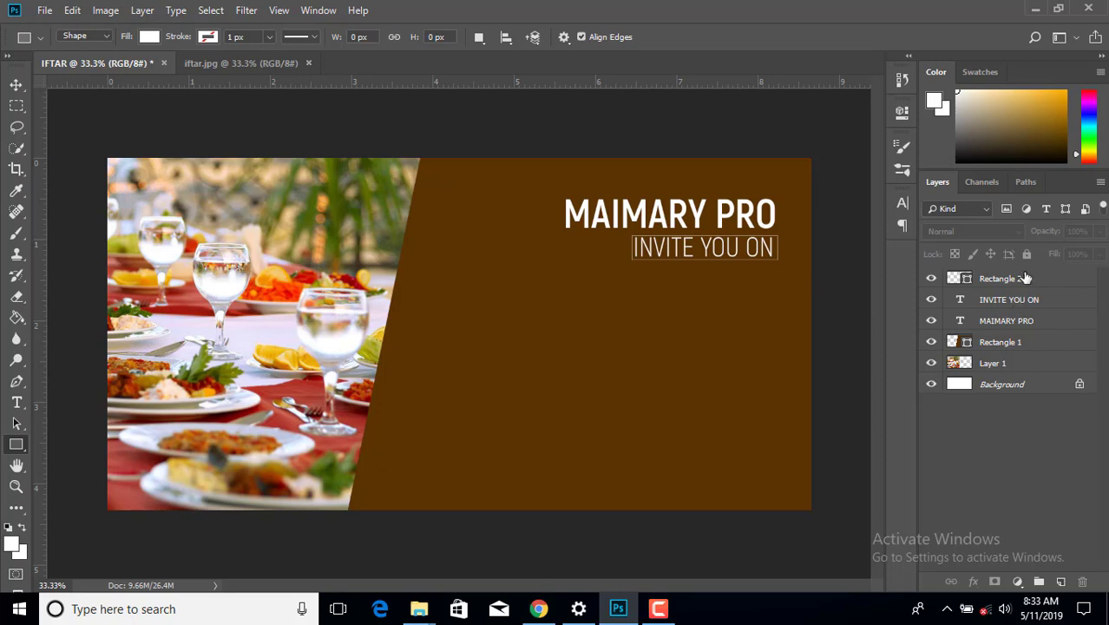
click(1025, 284)
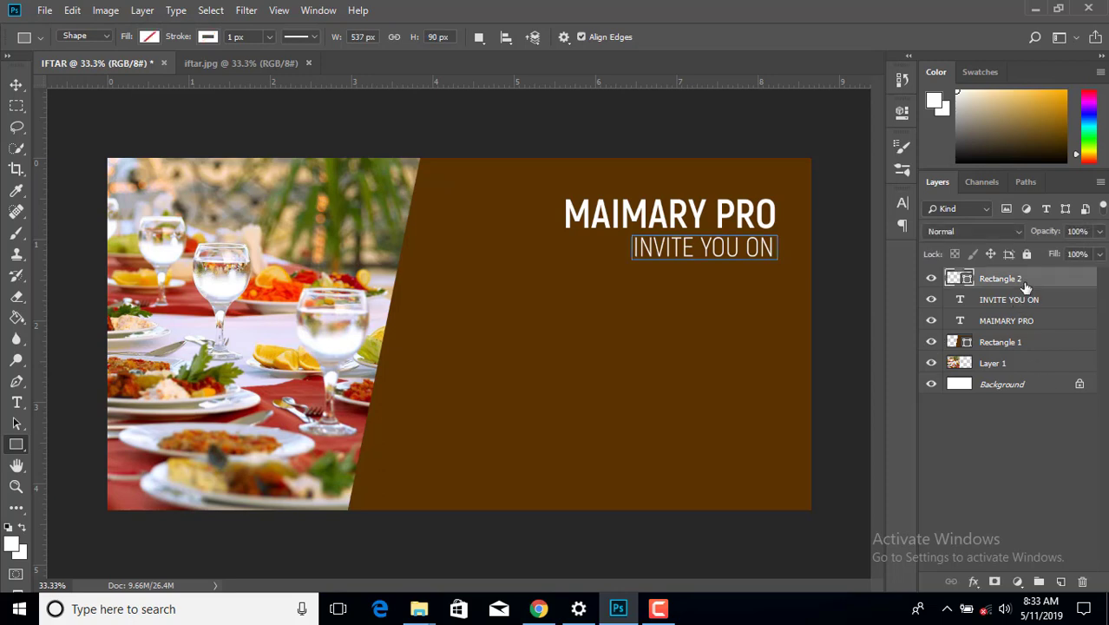
click(231, 37)
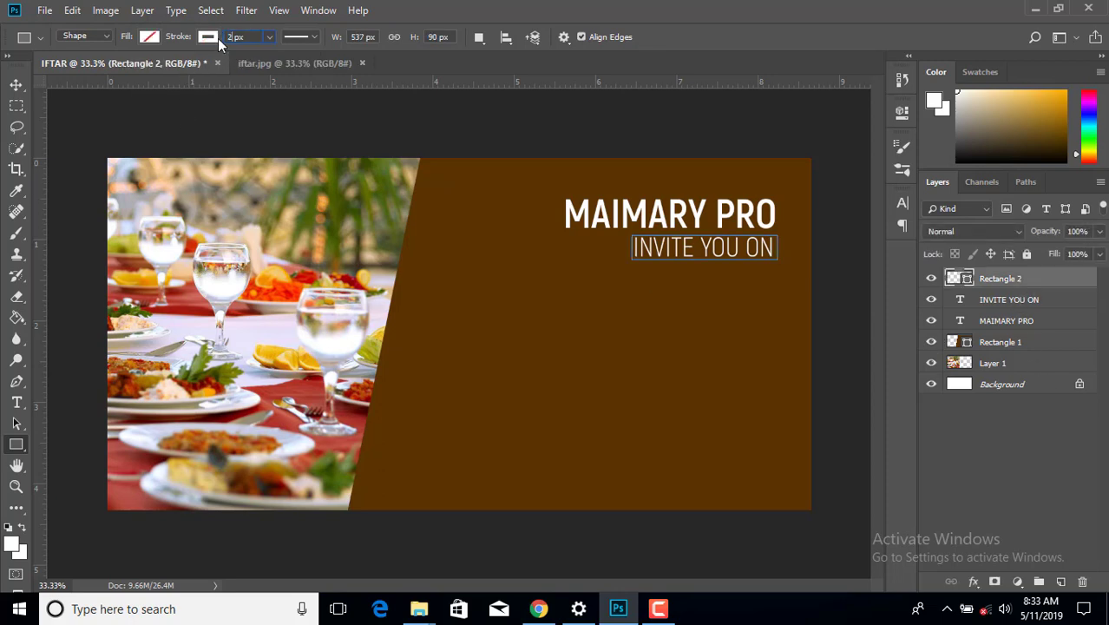
key(Return)
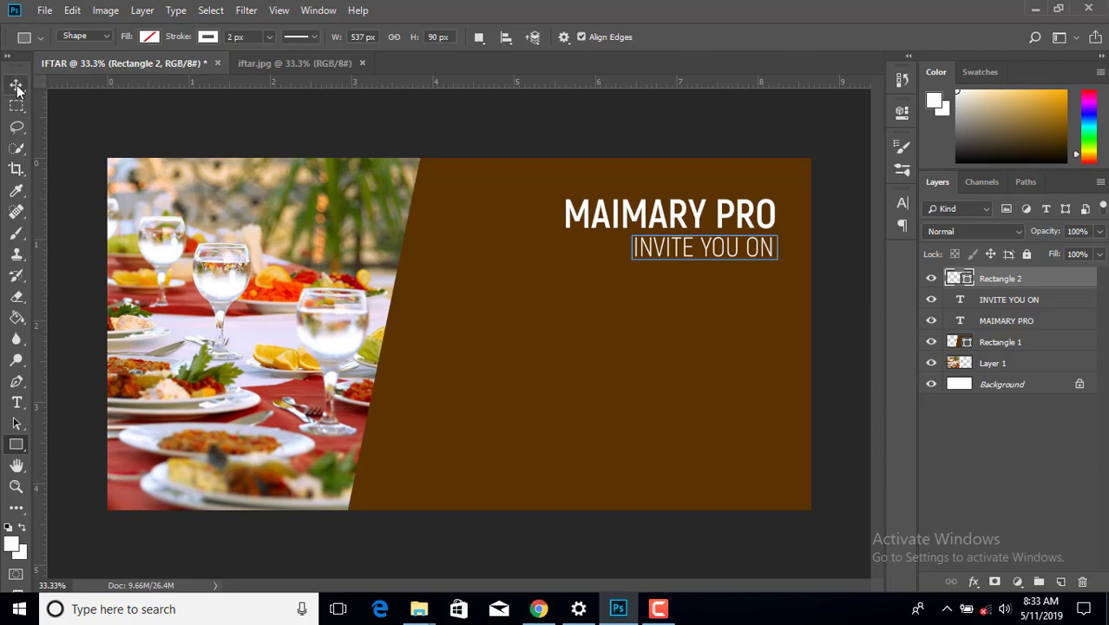
click(16, 84)
click(827, 315)
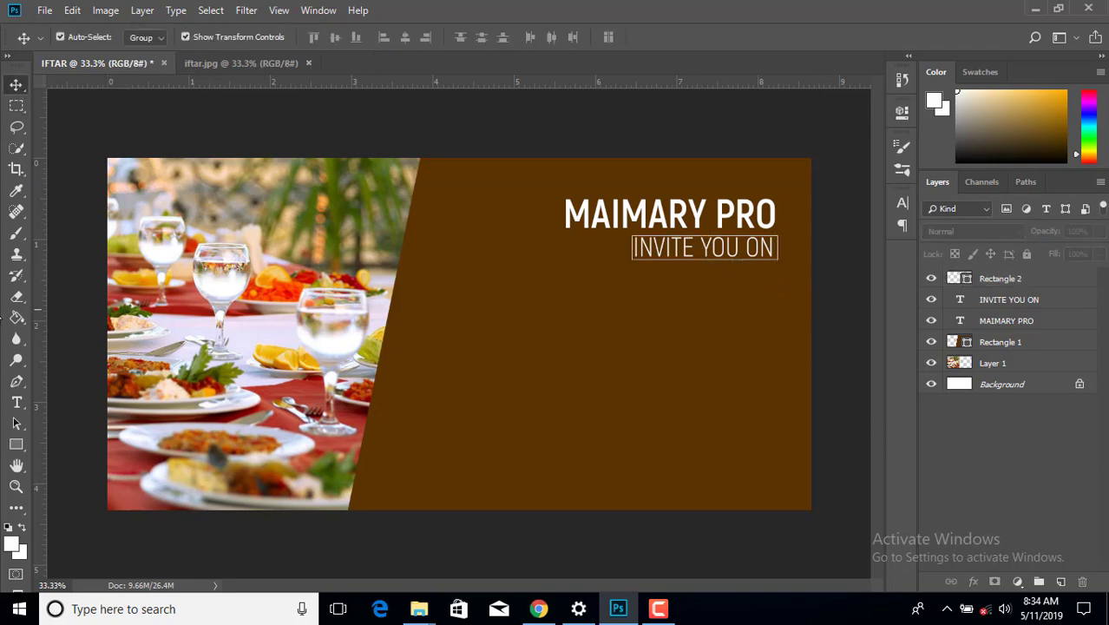
- Duplicate the Rectangle 2 outline box and fill the copy with white
click(1009, 280)
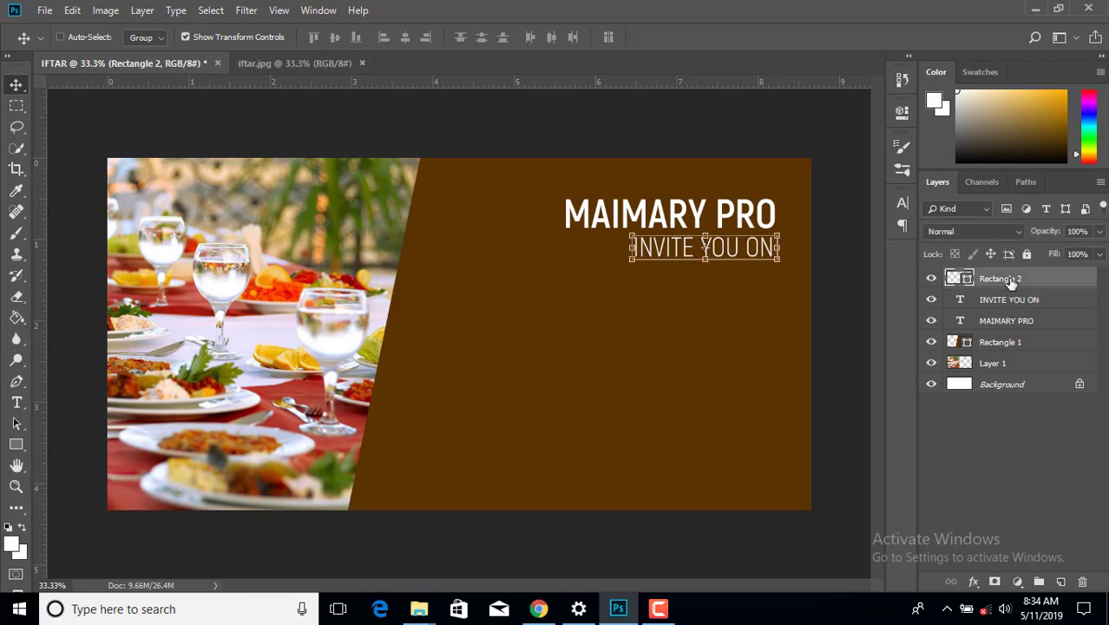
key(ctrl+j)
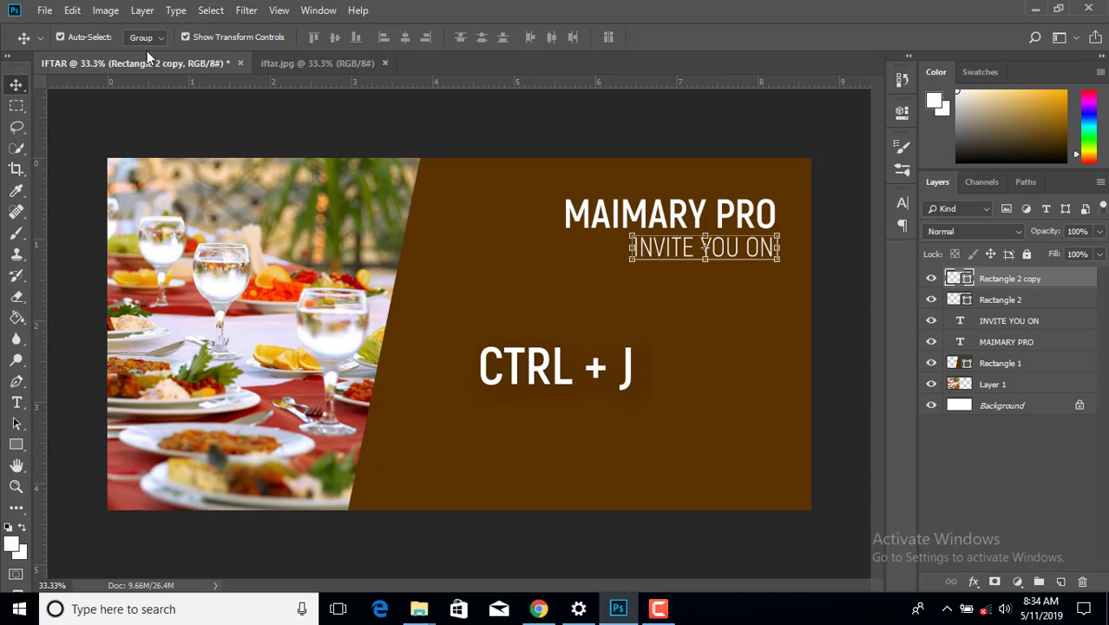
click(15, 402)
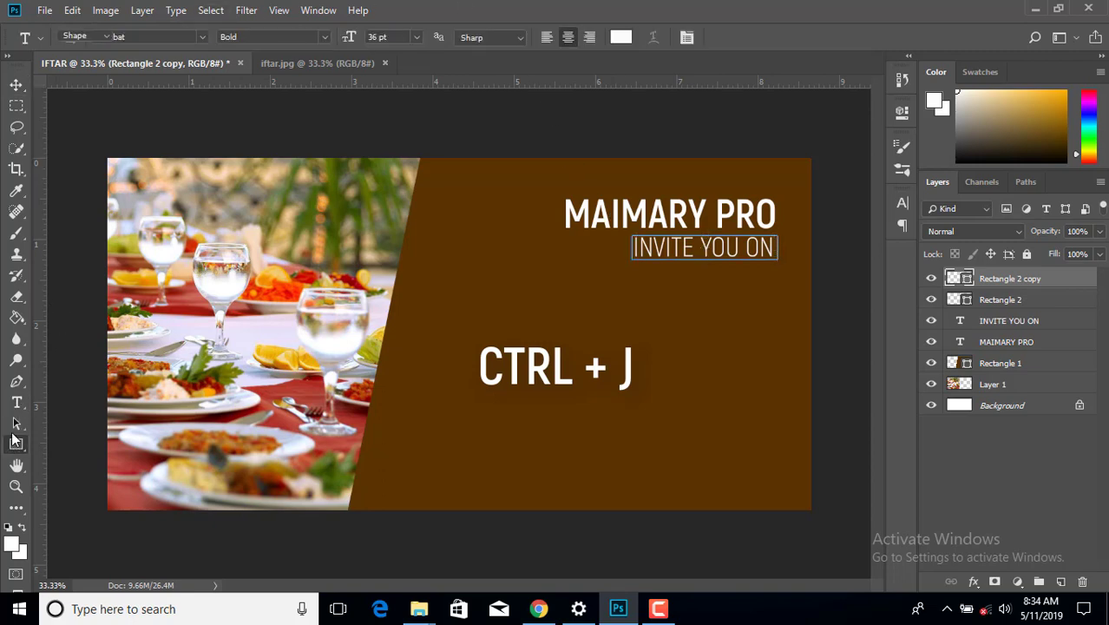
click(16, 444)
click(149, 36)
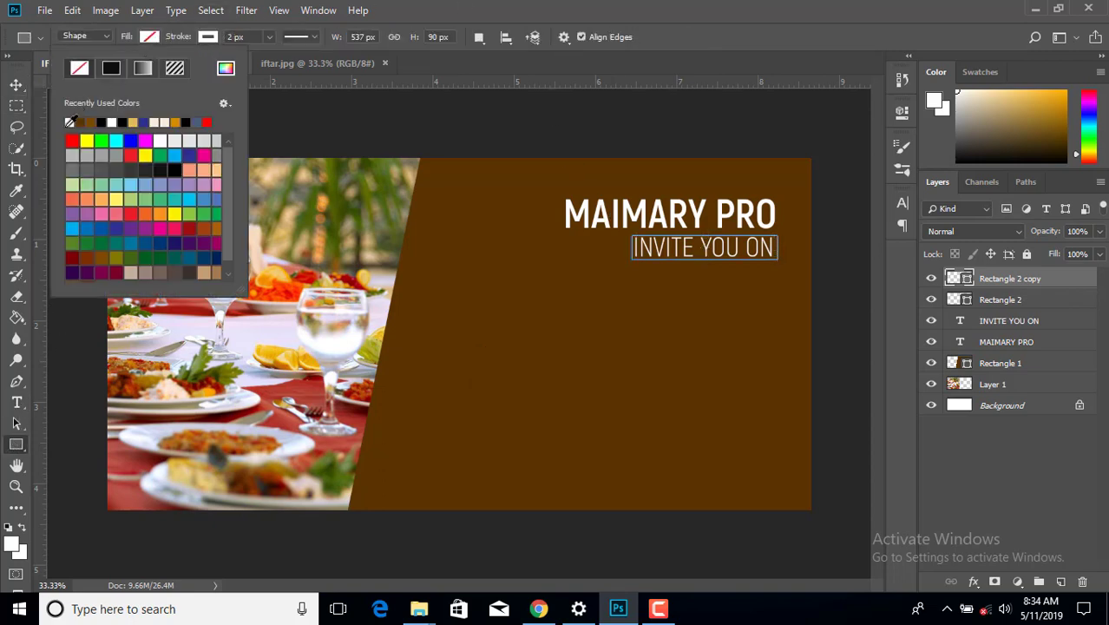
click(70, 122)
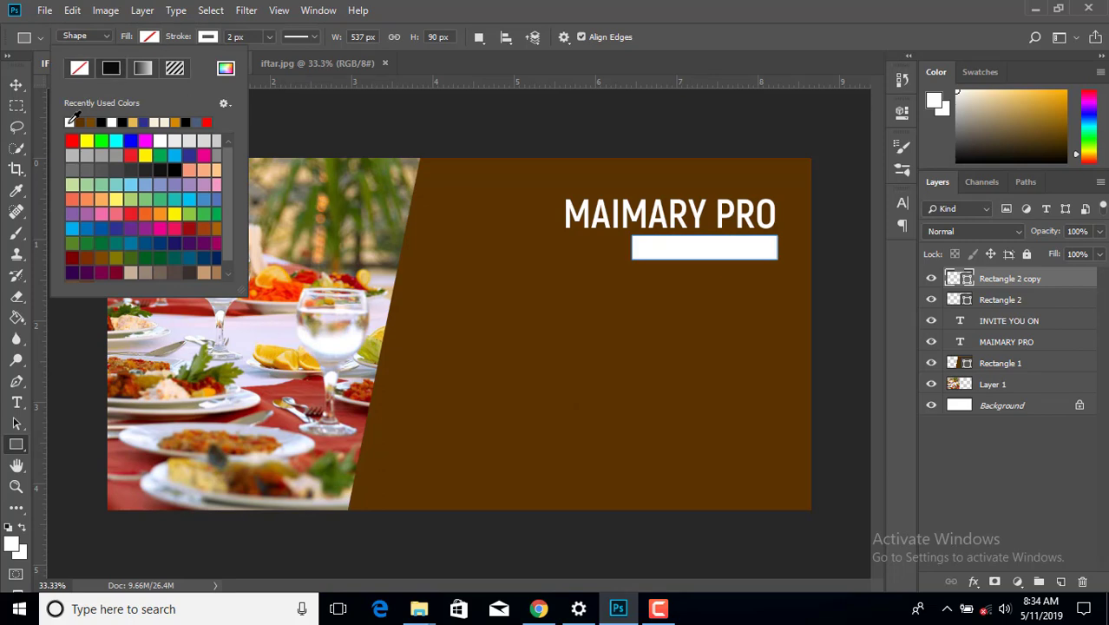
- Narrow the white copy to cover only YOU ON, then select the INVITE YOU ON text layer
click(13, 85)
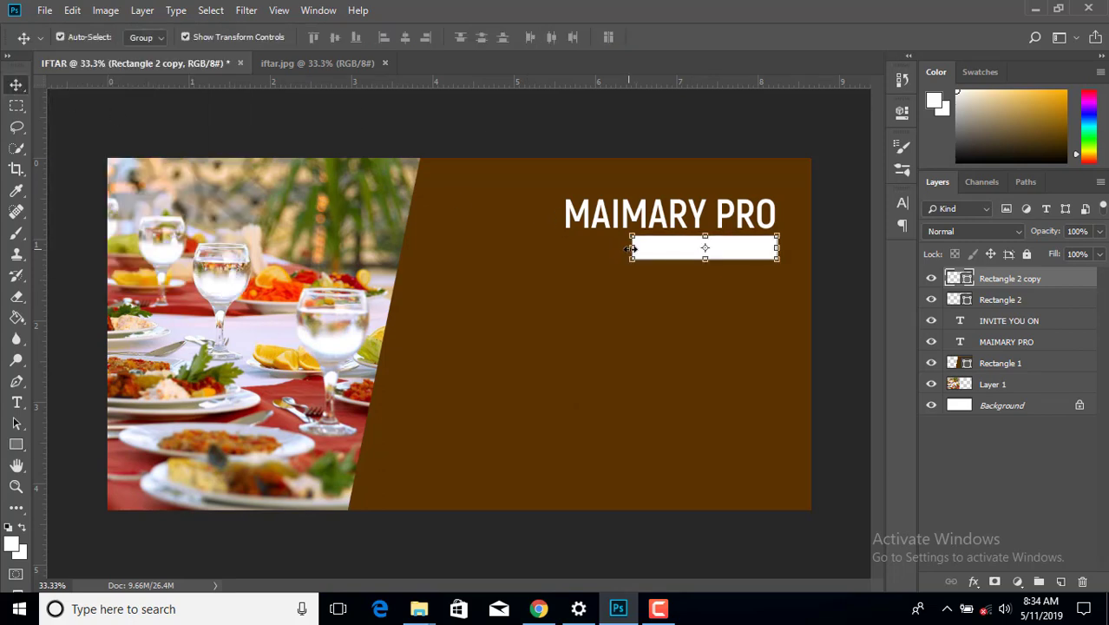
key(ctrl+t)
drag(632, 247, 697, 248)
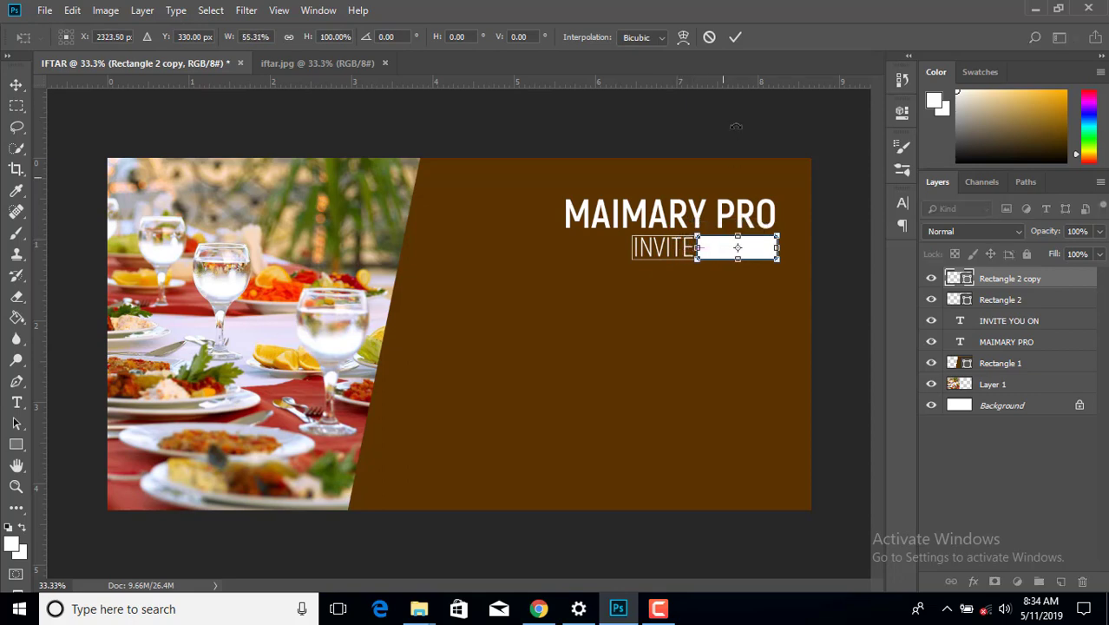
click(739, 36)
click(838, 165)
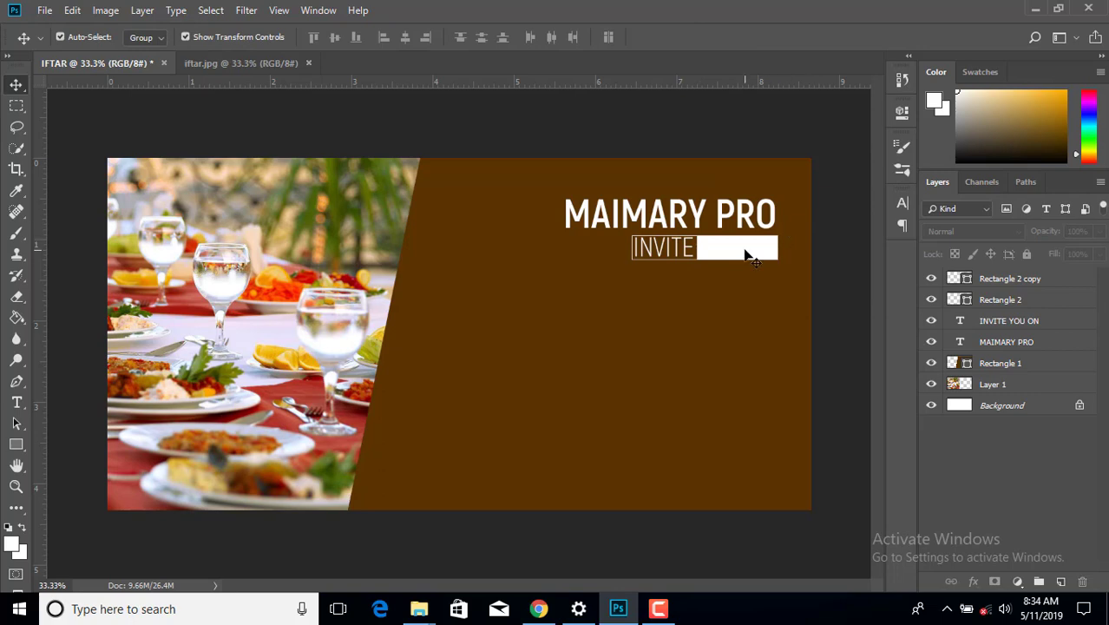
click(1000, 326)
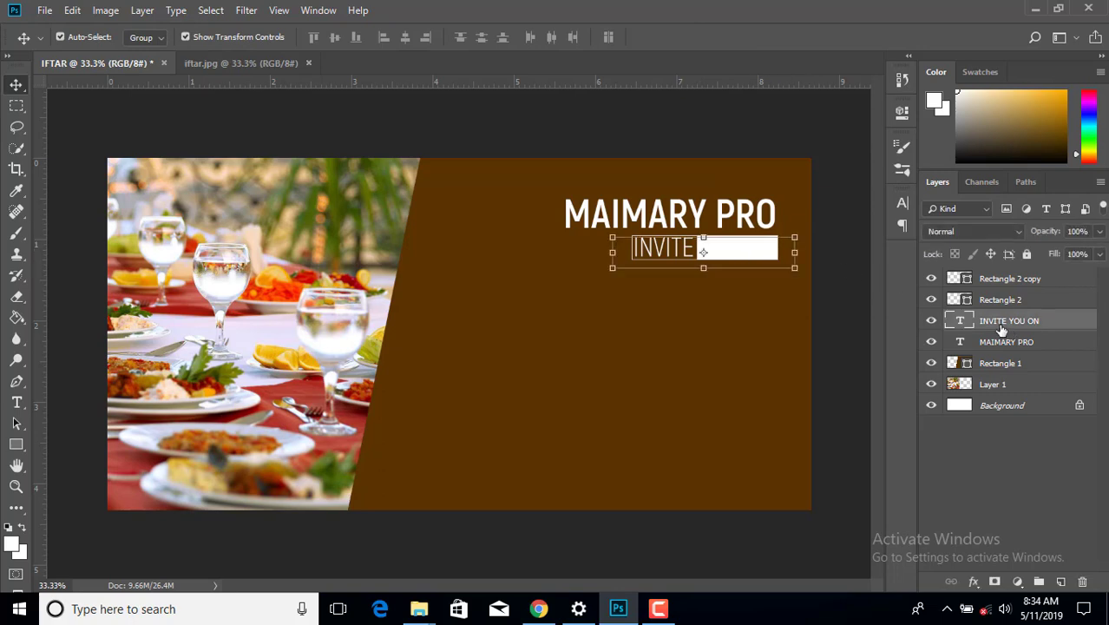
click(21, 403)
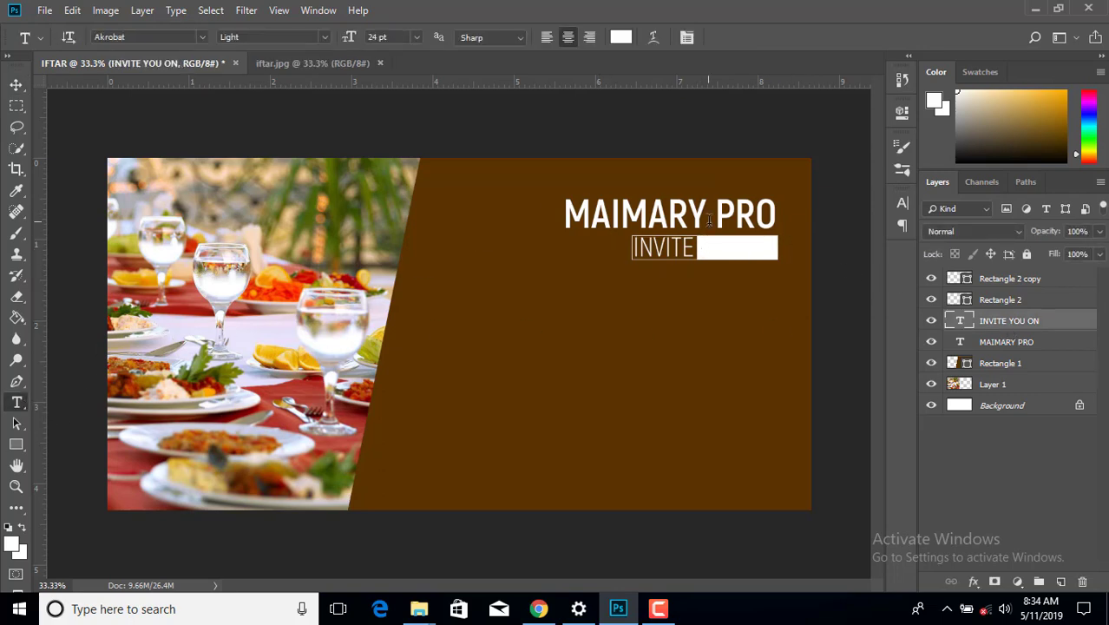
- Recolour the words YOU ON to the banner's brown, #5b3300
drag(701, 248, 777, 249)
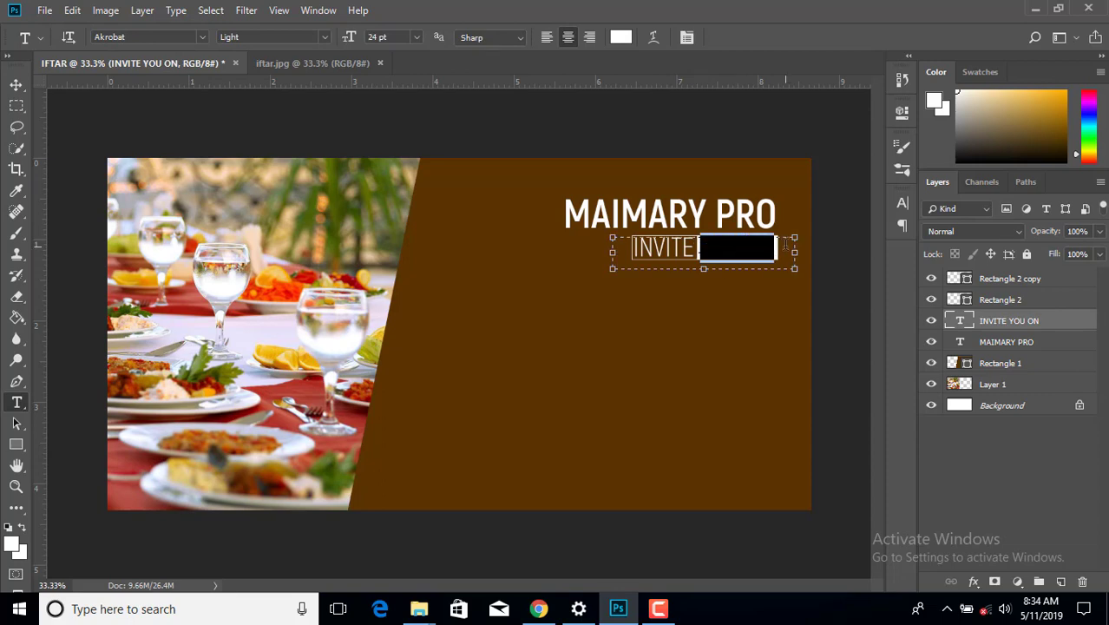
click(621, 37)
click(515, 191)
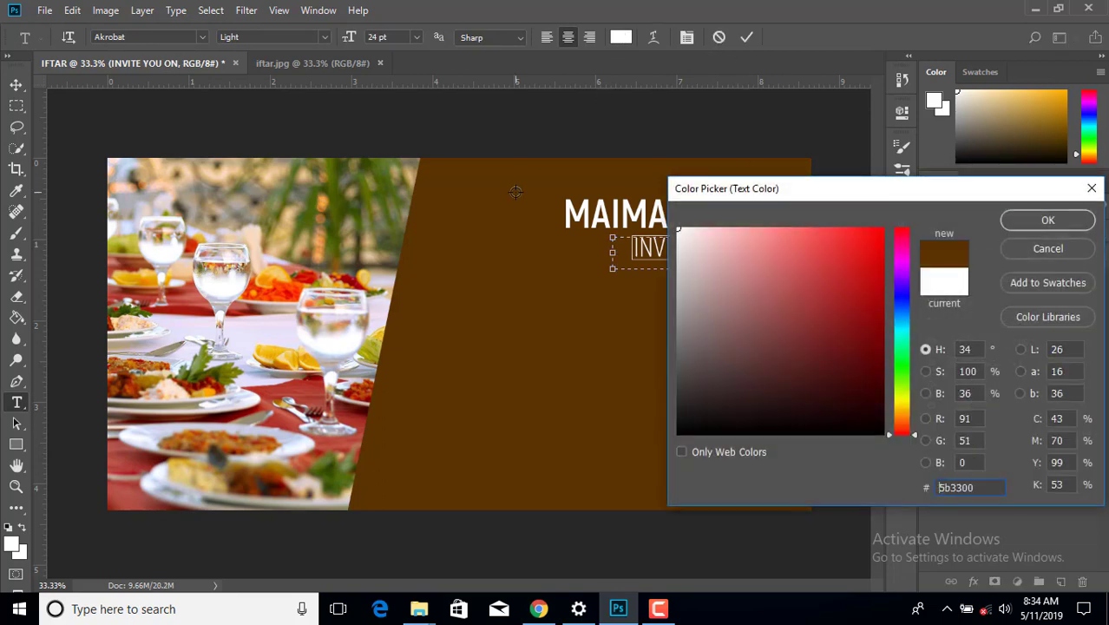
click(1046, 221)
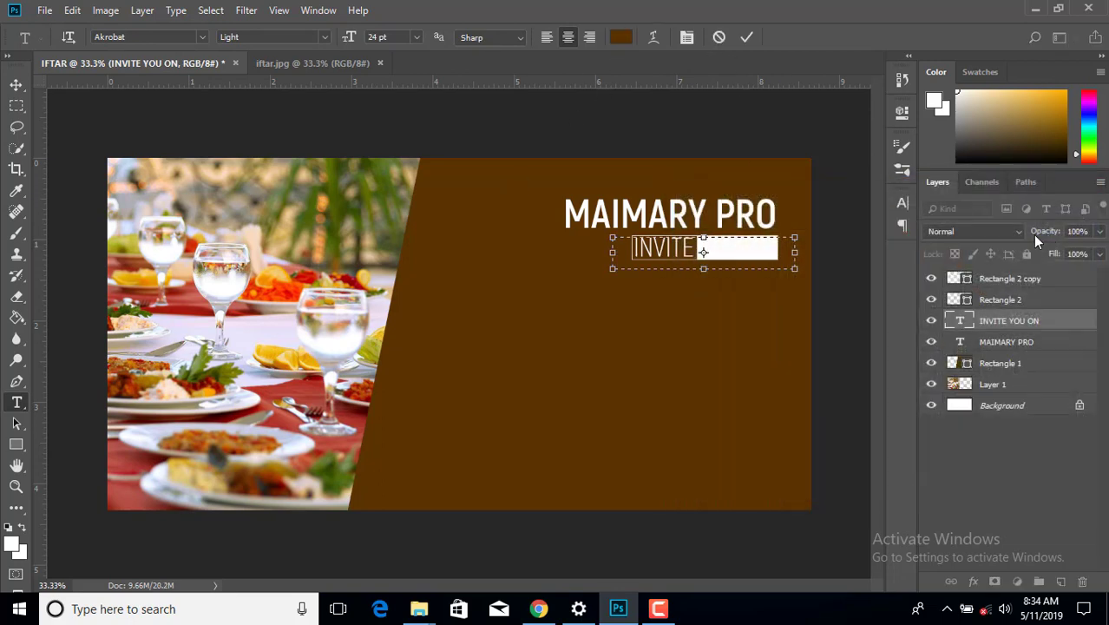
click(13, 84)
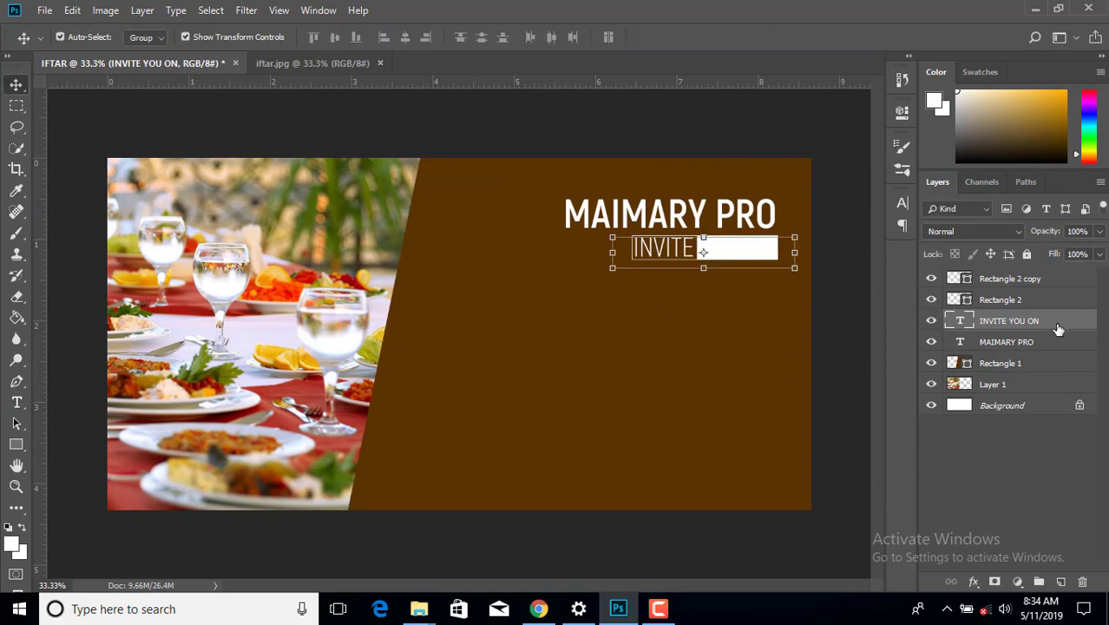
click(824, 358)
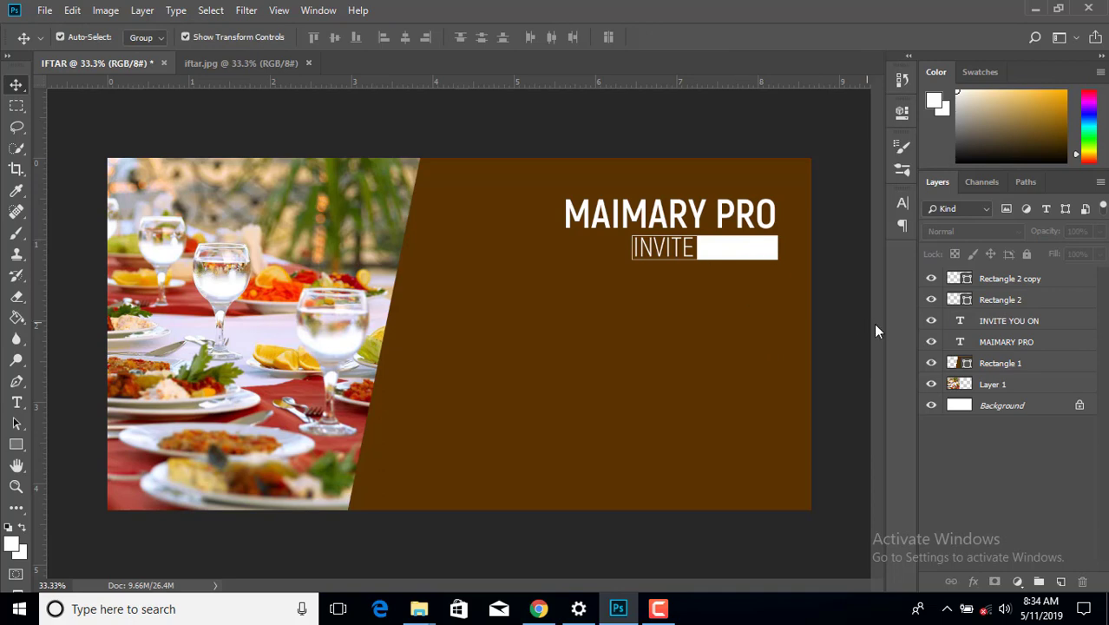
- Move the INVITE YOU ON text layer above the white box so YOU ON reads brown on white
drag(1009, 324, 998, 283)
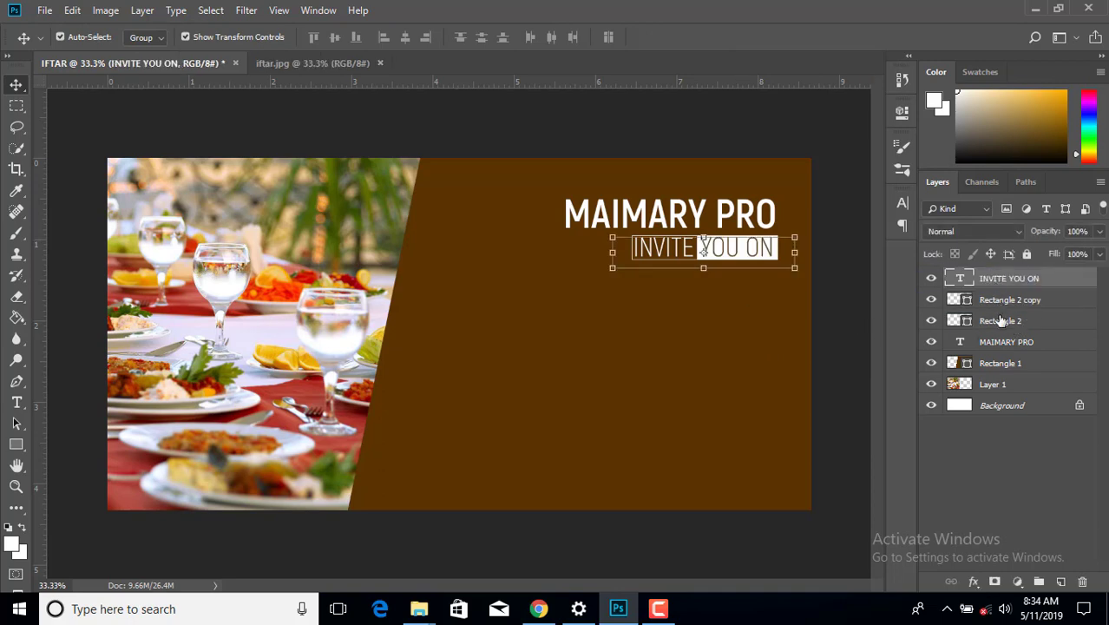
click(855, 295)
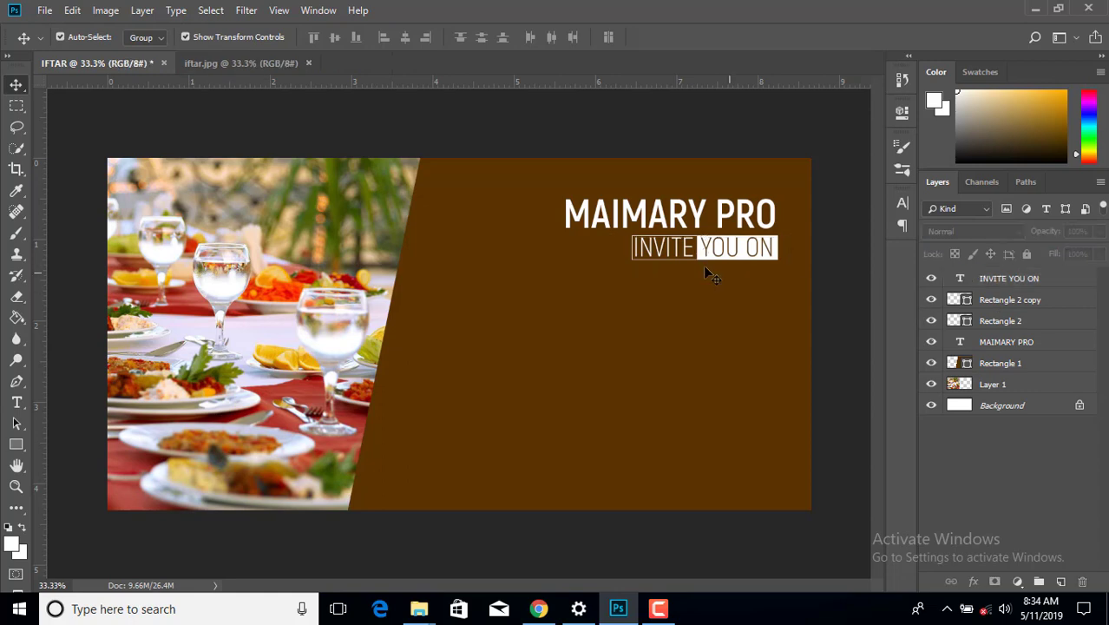
click(727, 254)
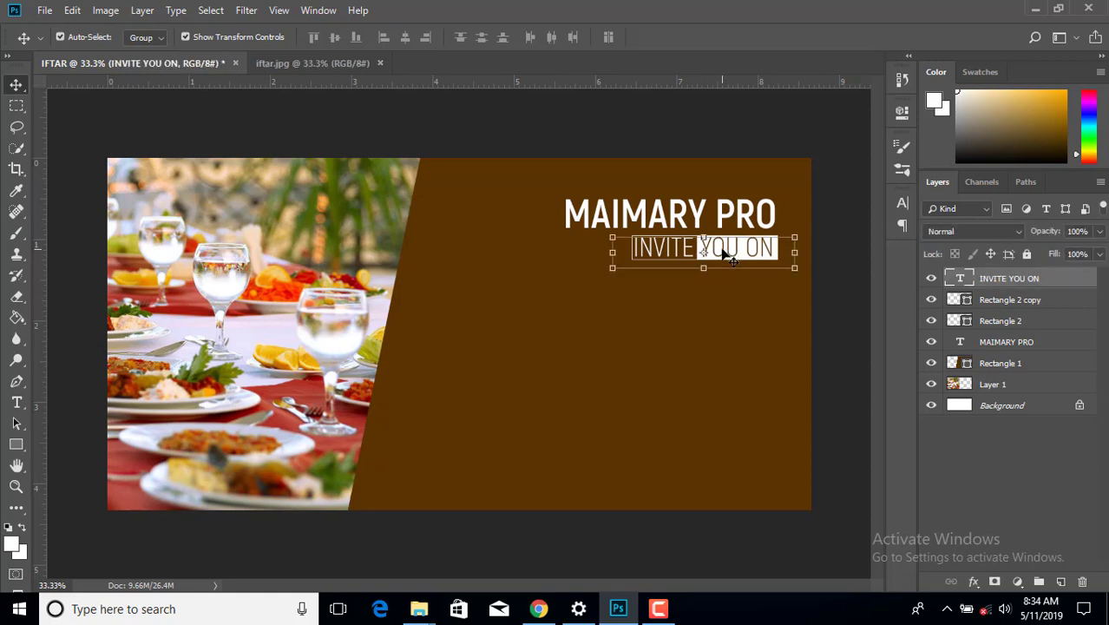
click(833, 225)
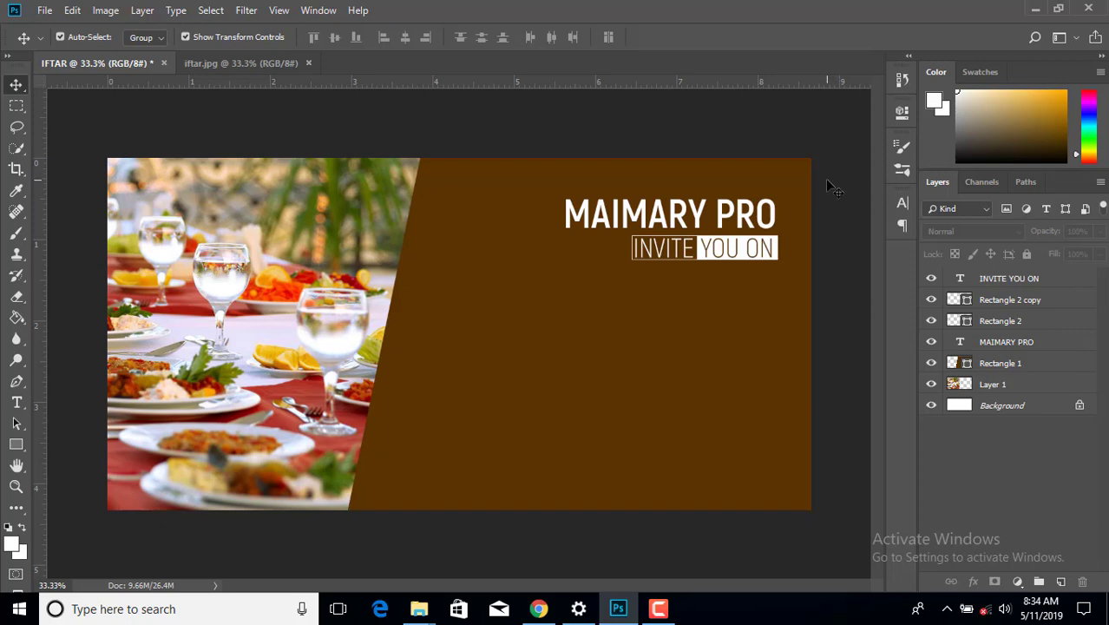
- Type 'Ramadhan Iftar' in a new text box on the brown panel
click(16, 401)
drag(426, 286, 805, 343)
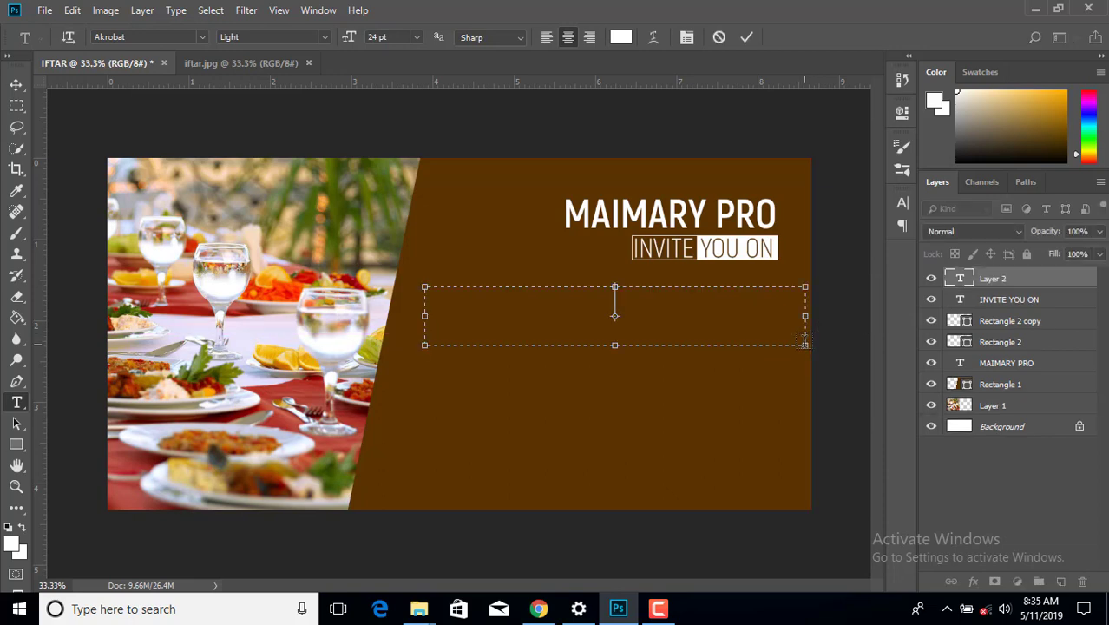
text(Ramadha)
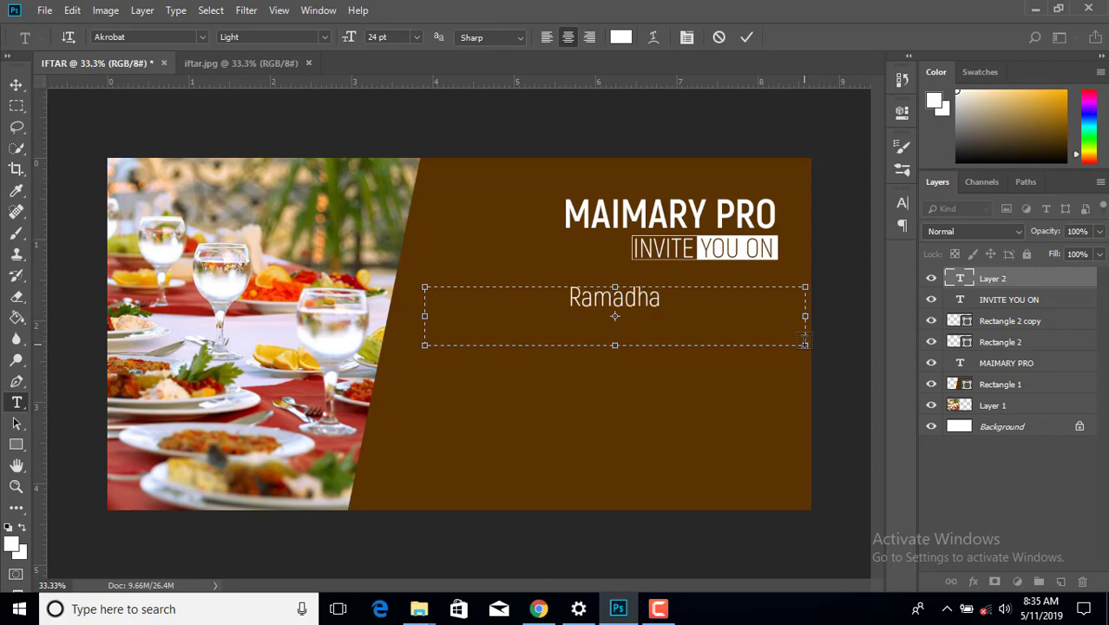
text(n I)
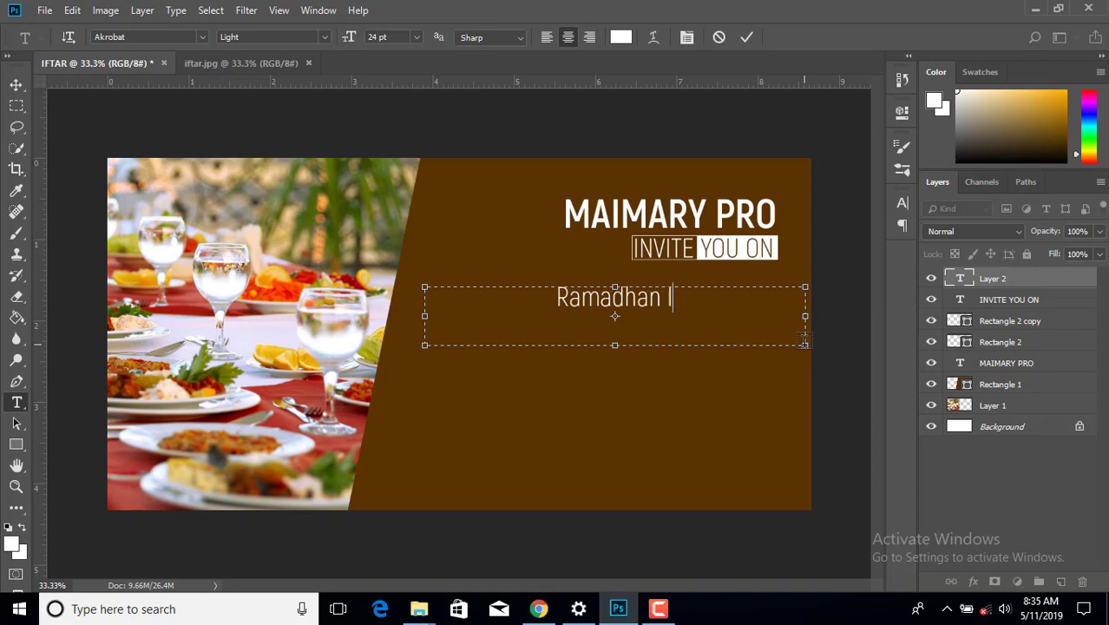
text(fta)
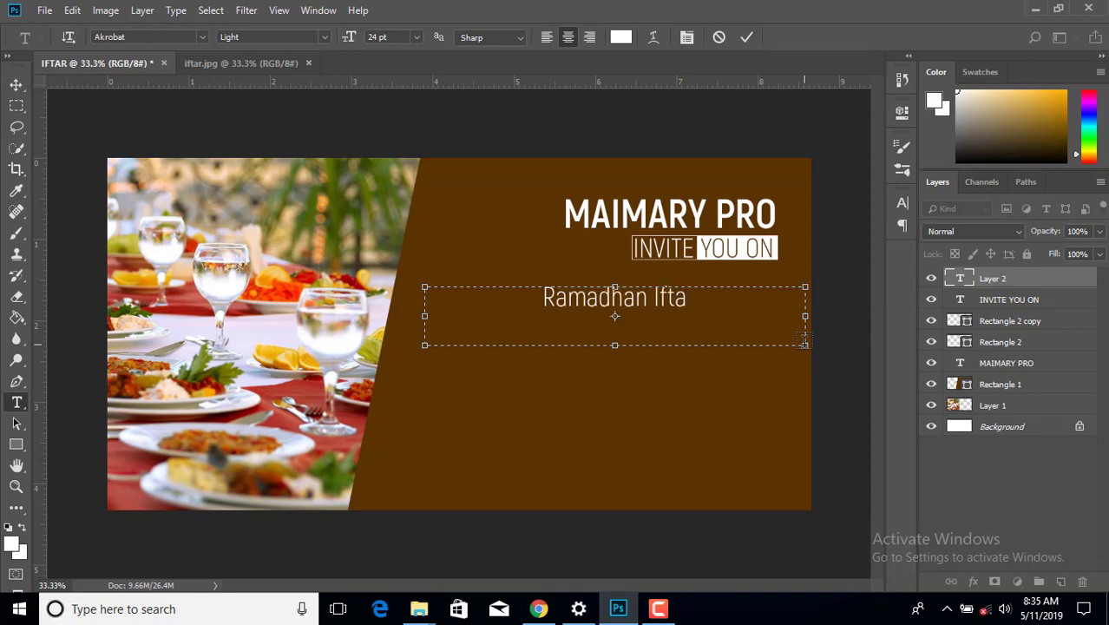
text(r)
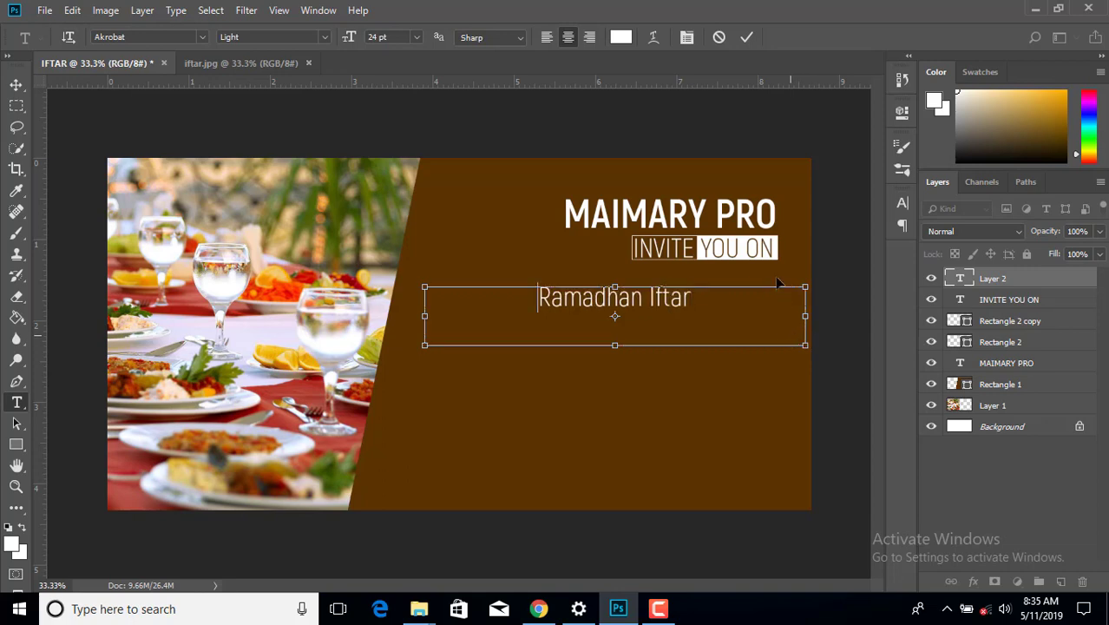
- Set the heading to GREEN NATURE at 42 pt and position it just below INVITE YOU ON
key(ctrl+a)
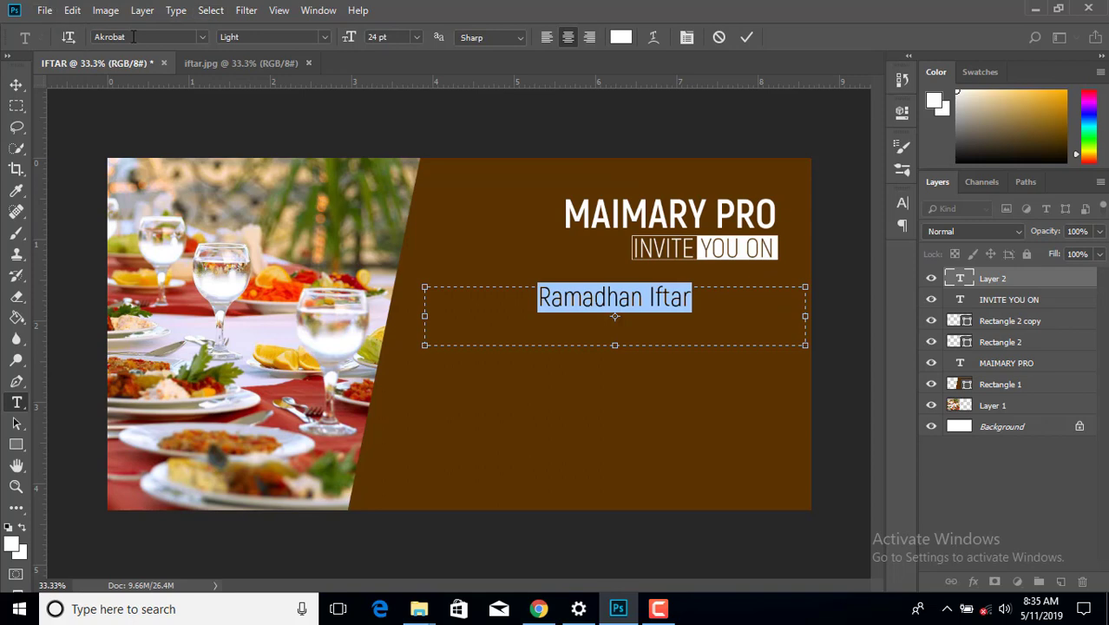
click(133, 36)
click(202, 37)
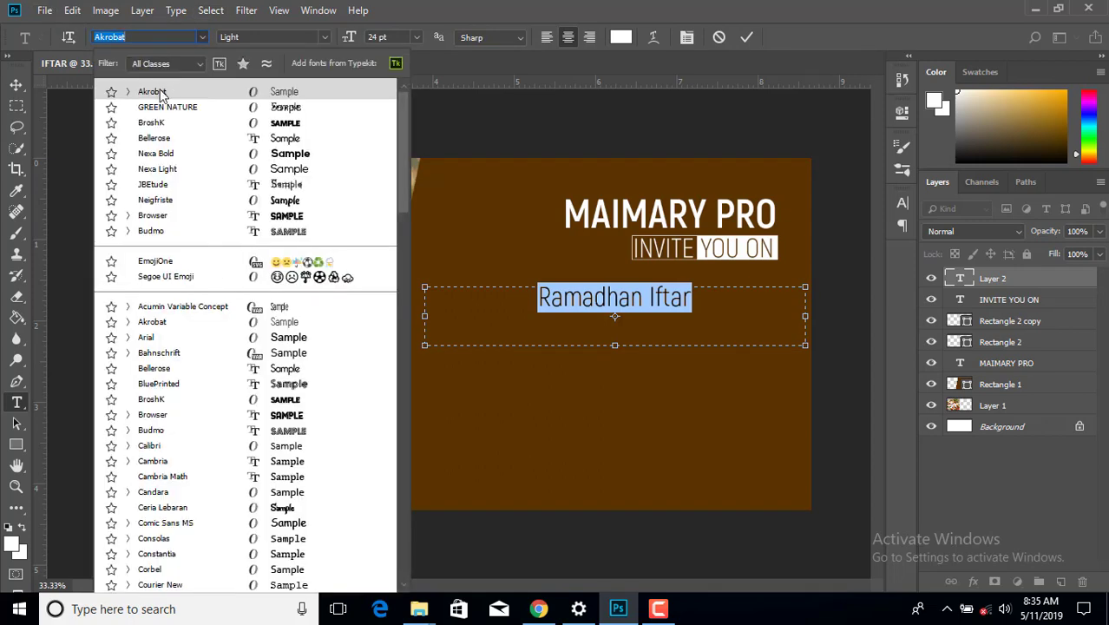
click(163, 107)
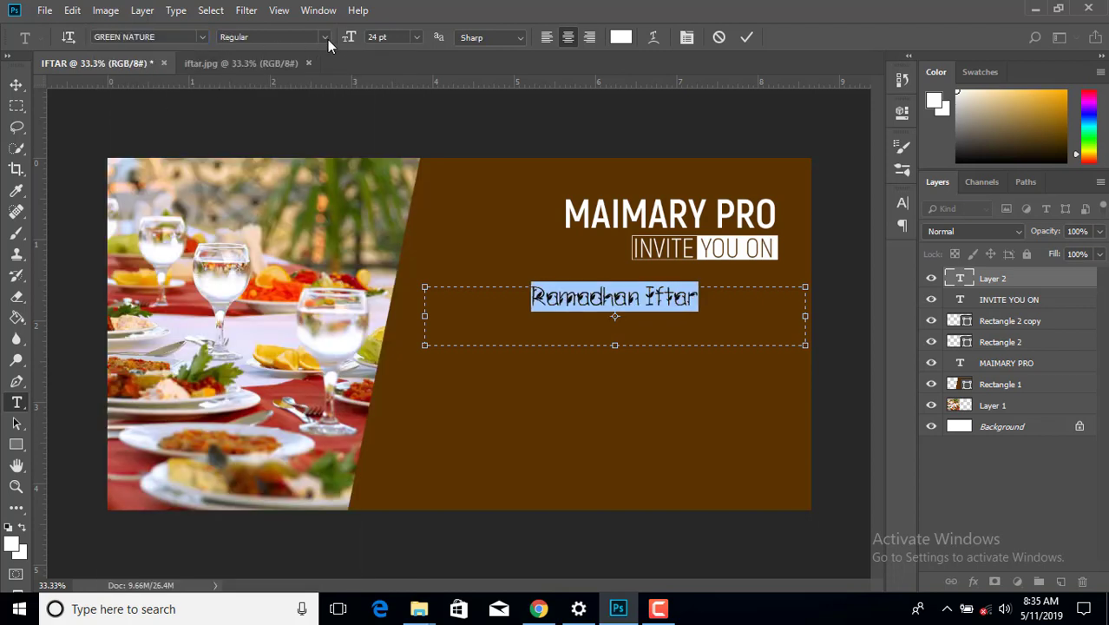
drag(354, 44, 366, 44)
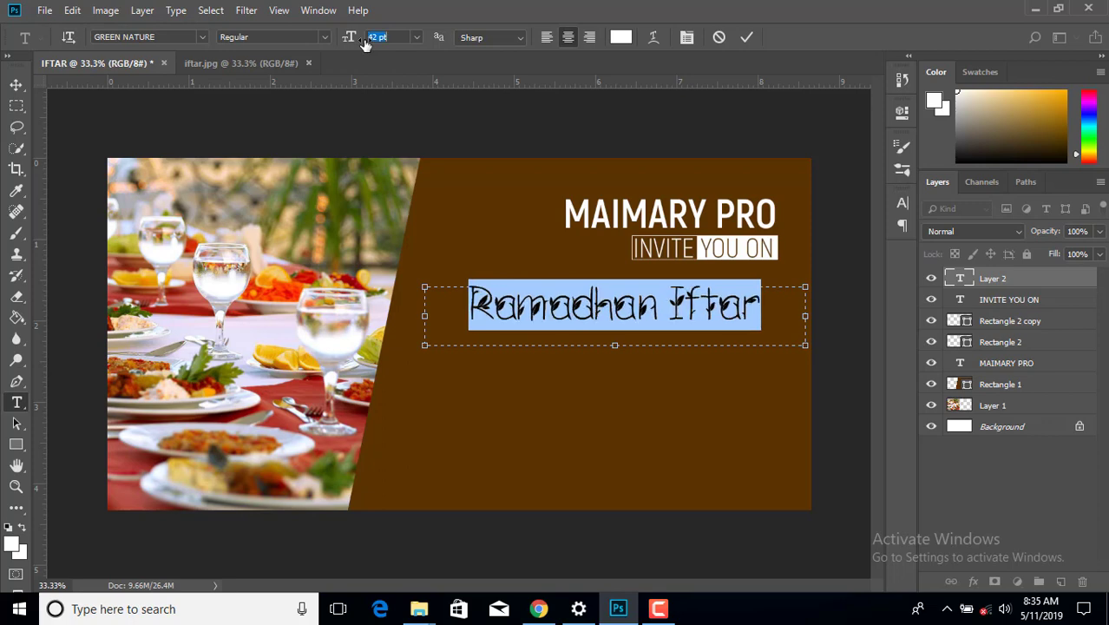
click(16, 84)
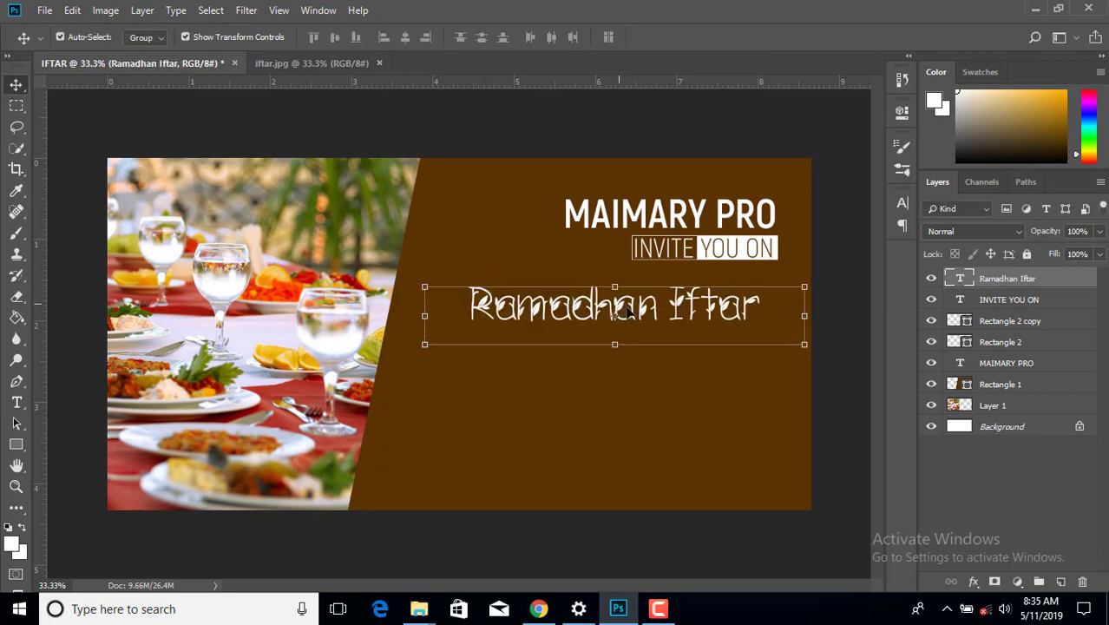
drag(693, 300, 720, 284)
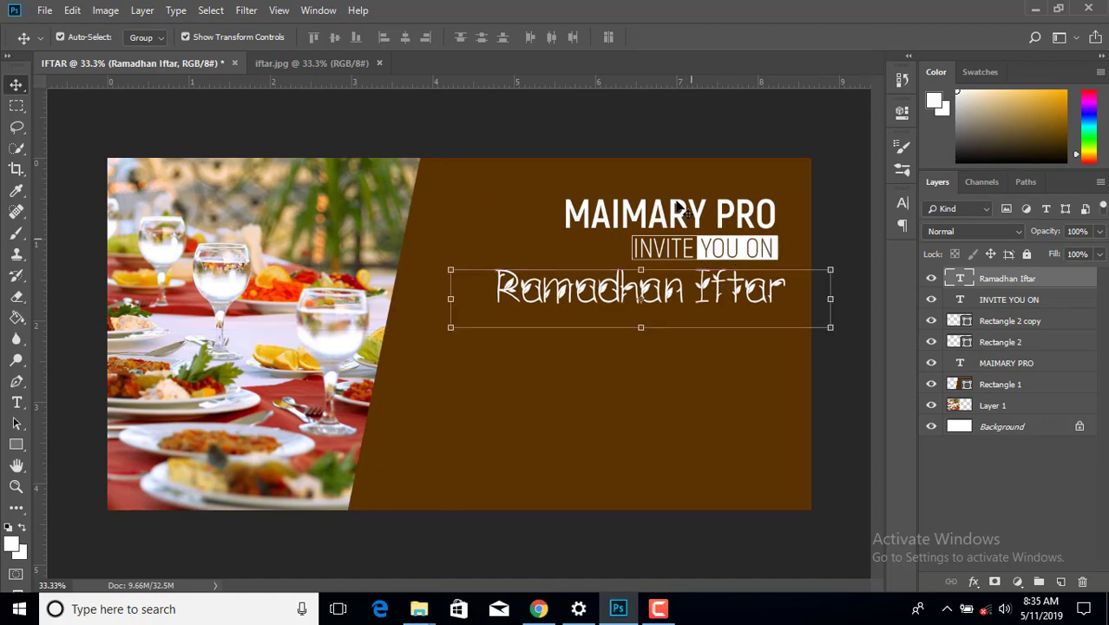
click(671, 135)
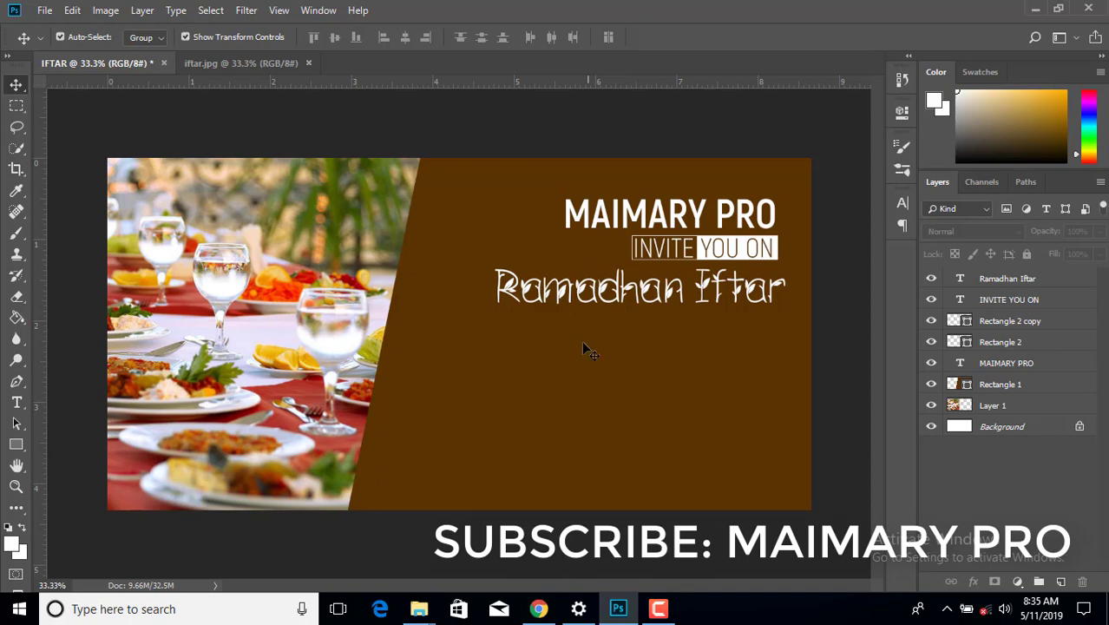
- Draw Rectangle 3 as a wide band across the lower brown panel at 24% opacity
click(16, 445)
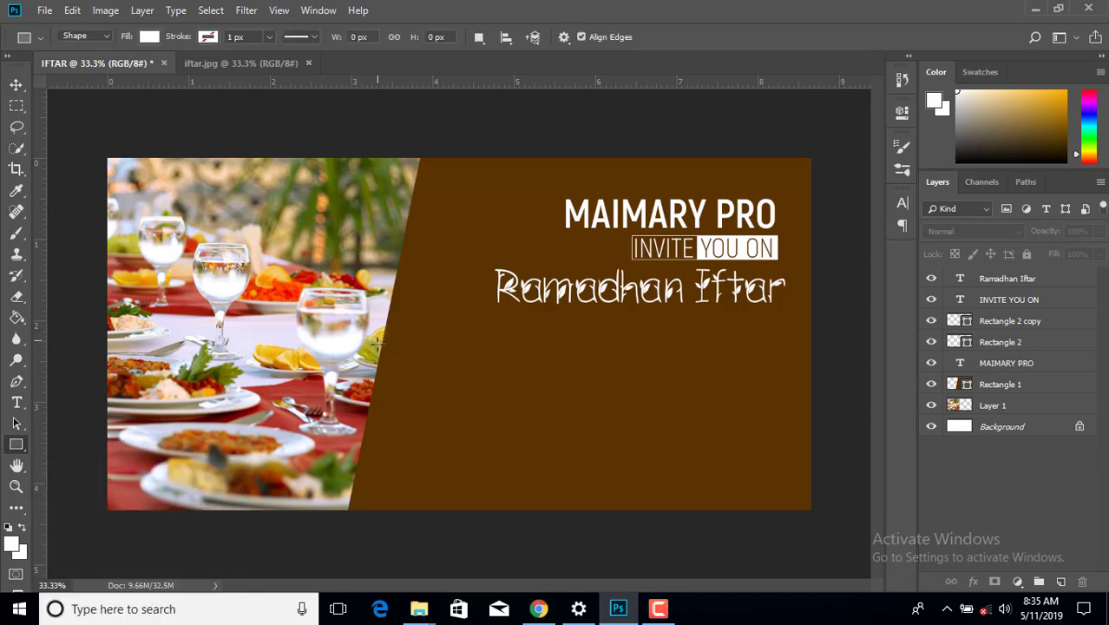
drag(367, 398, 813, 454)
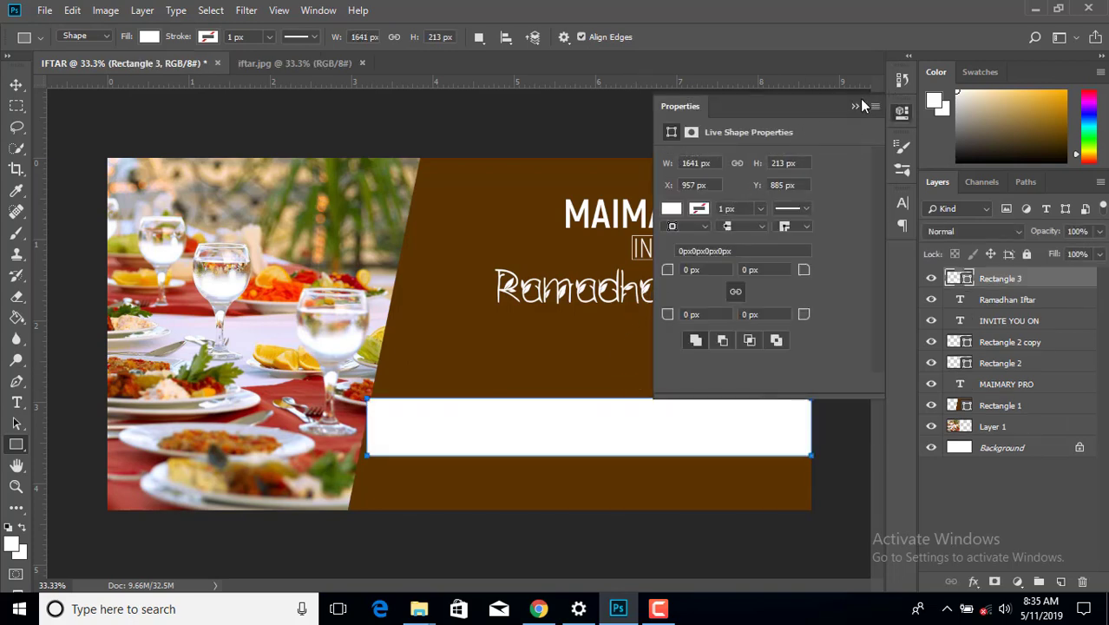
click(855, 107)
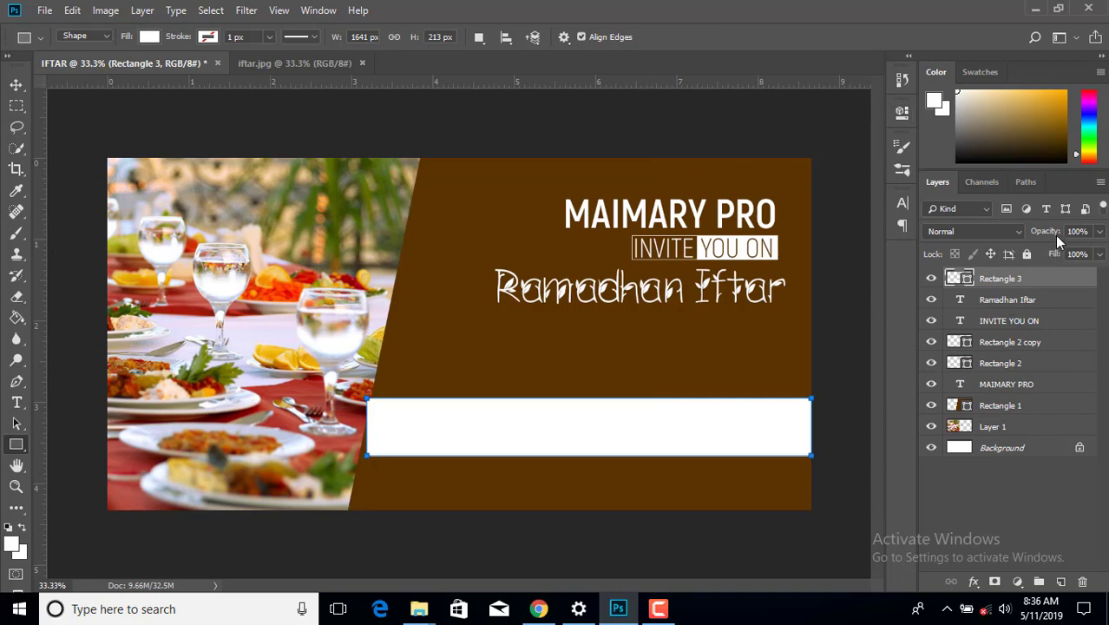
mouse_move(1051, 235)
mouse_down()
mouse_move(996, 248)
mouse_move(1040, 241)
mouse_up()
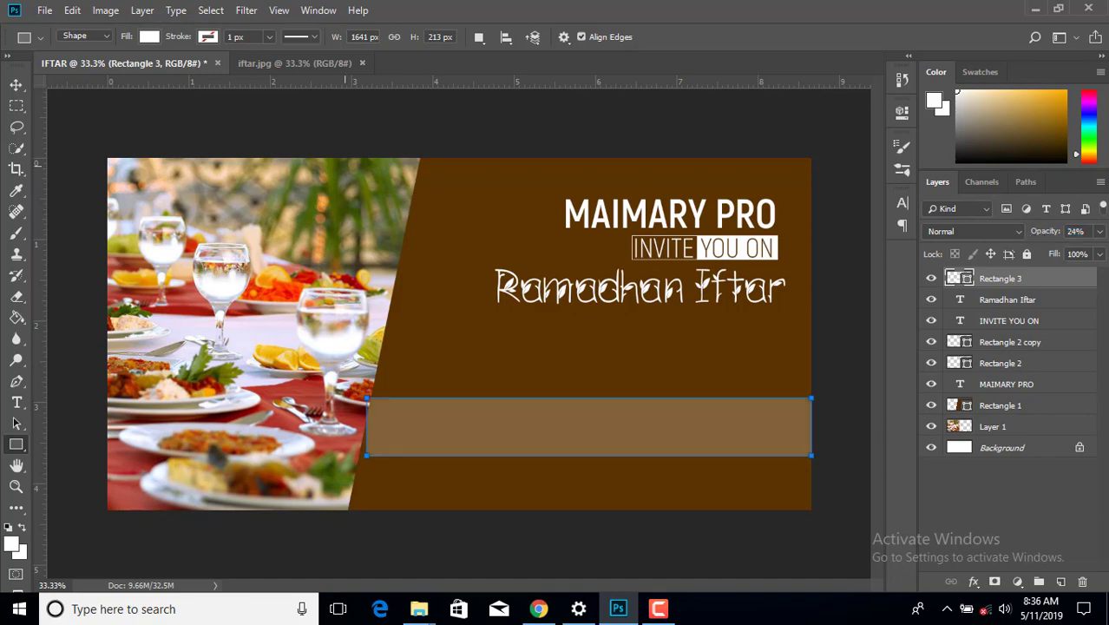
click(16, 85)
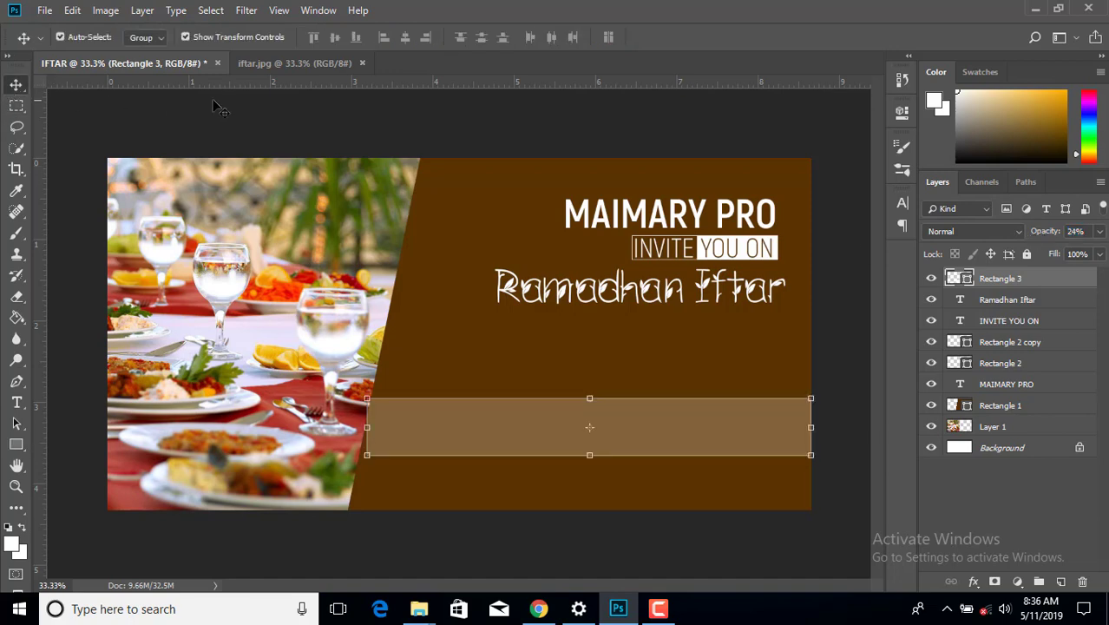
click(269, 123)
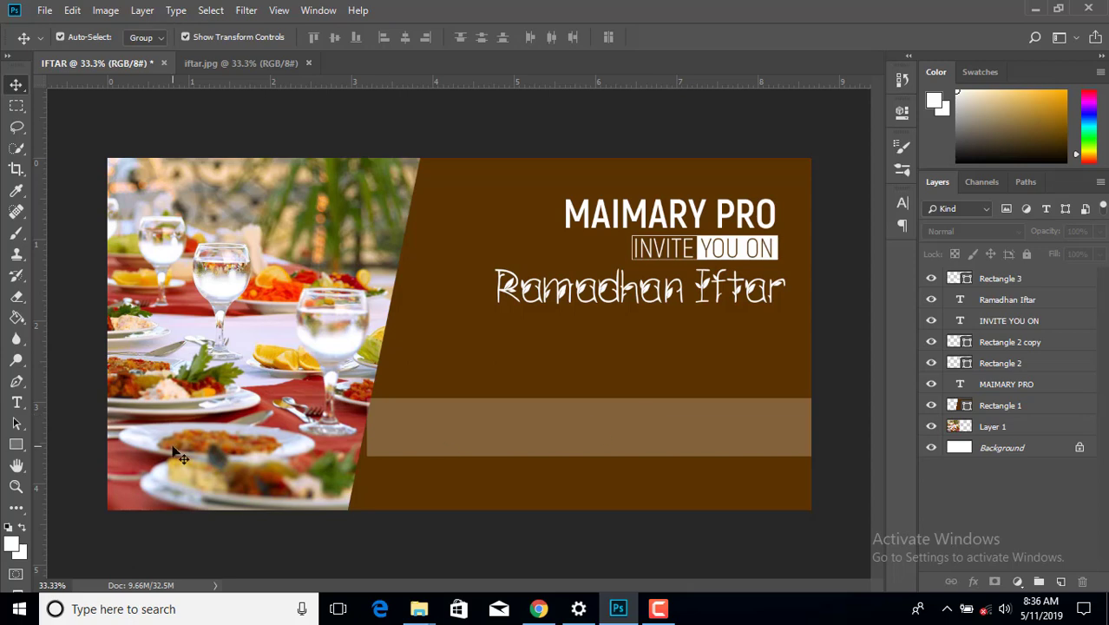
- Type TIME in a text box at the band's left, set to Akrobat Light 21 pt
click(19, 405)
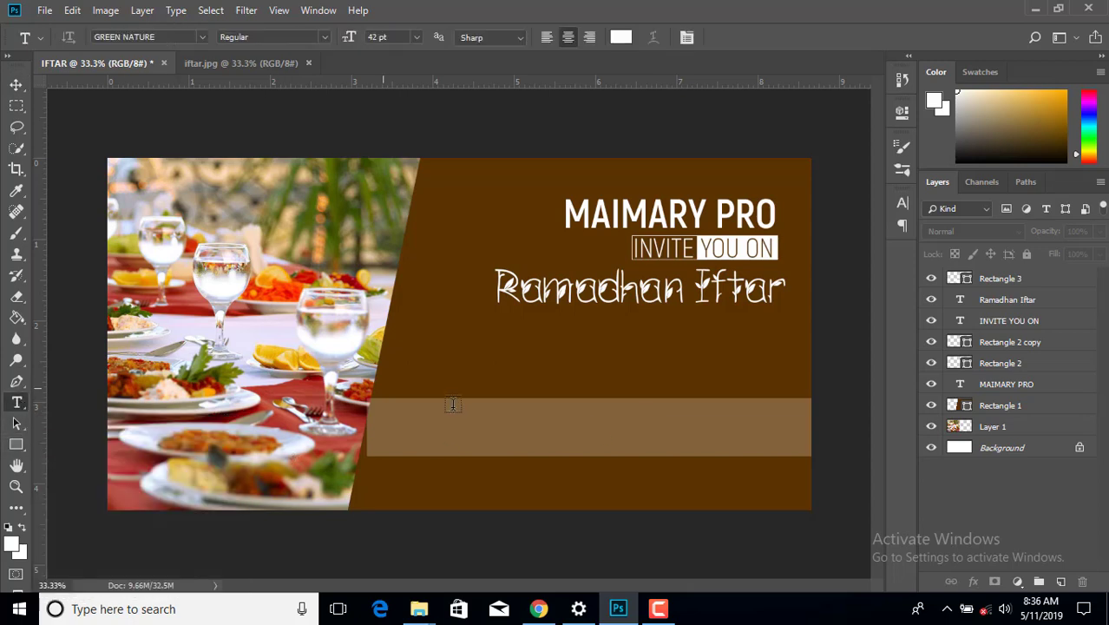
drag(426, 409, 512, 463)
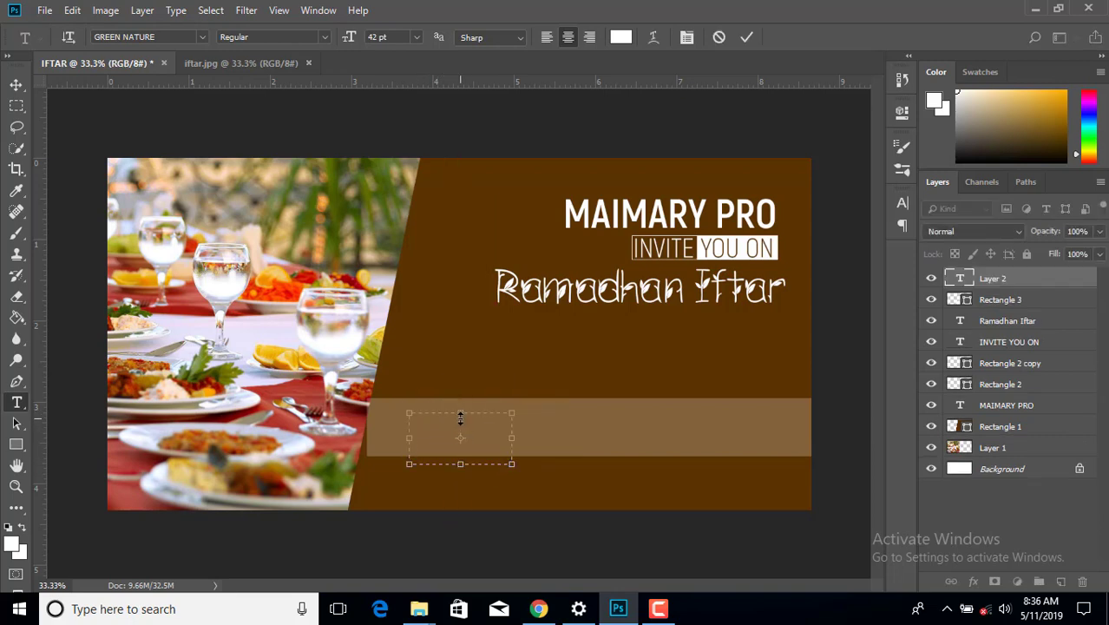
drag(460, 417, 461, 401)
text(TIME)
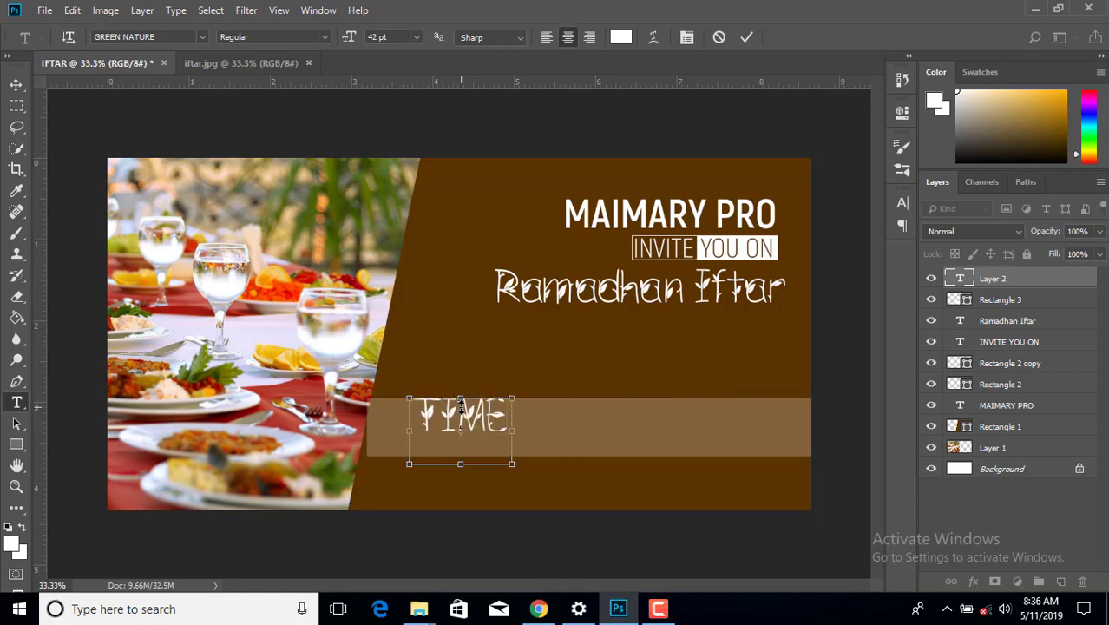
key(ctrl+a)
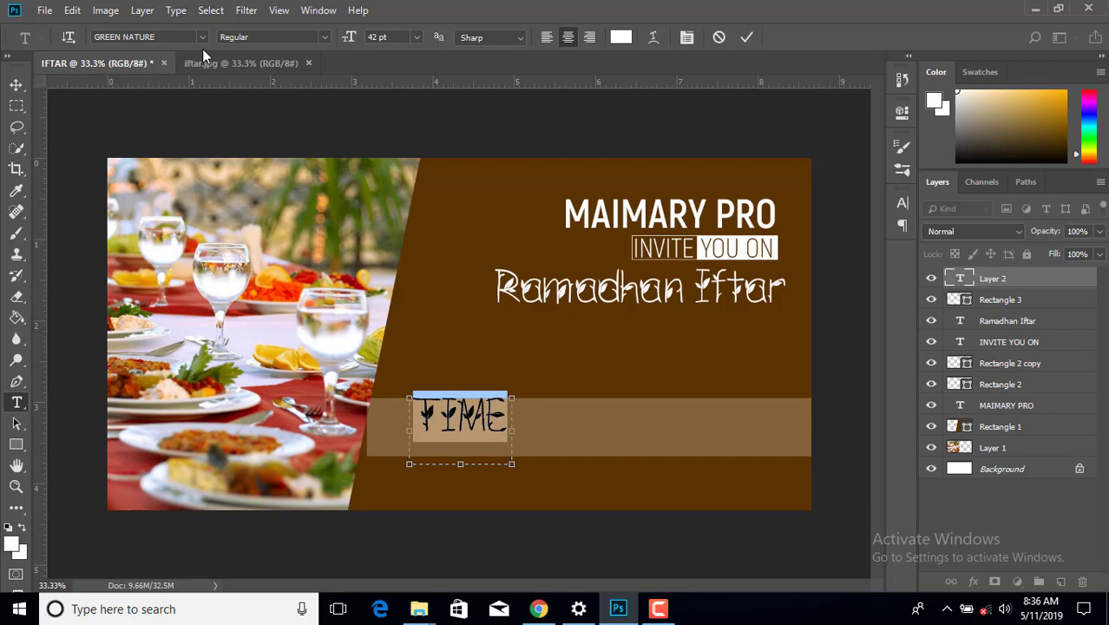
click(201, 37)
click(176, 108)
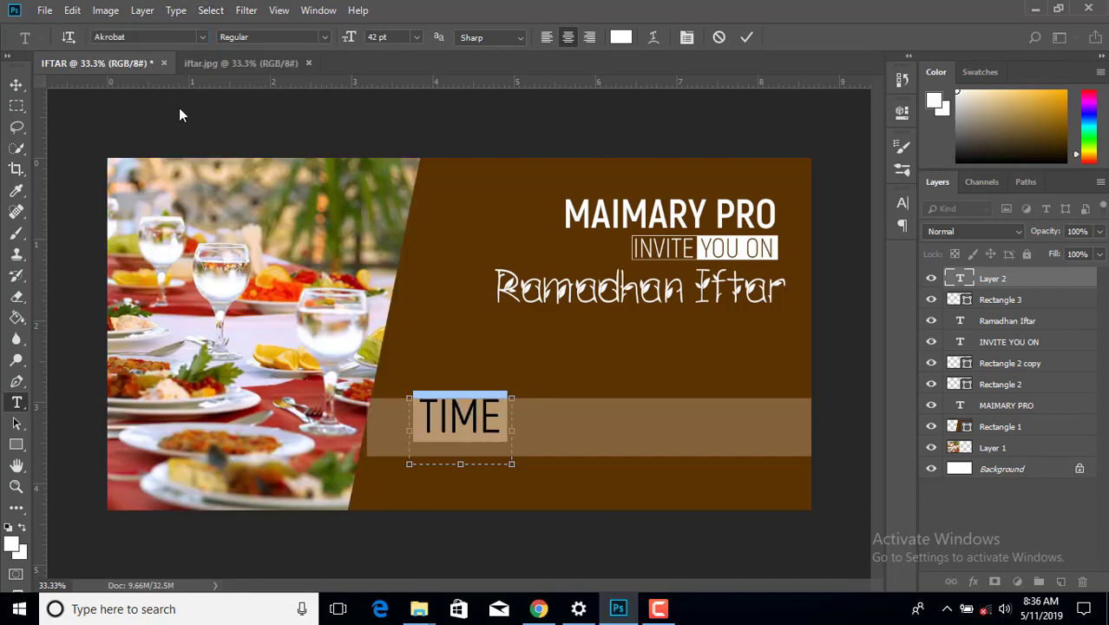
click(326, 38)
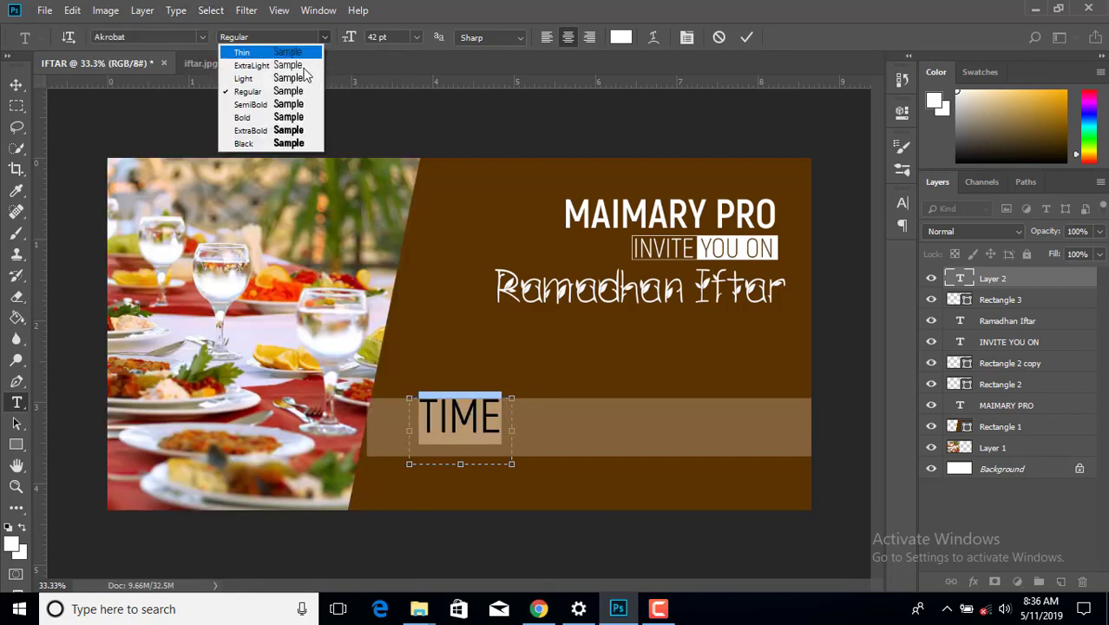
click(289, 77)
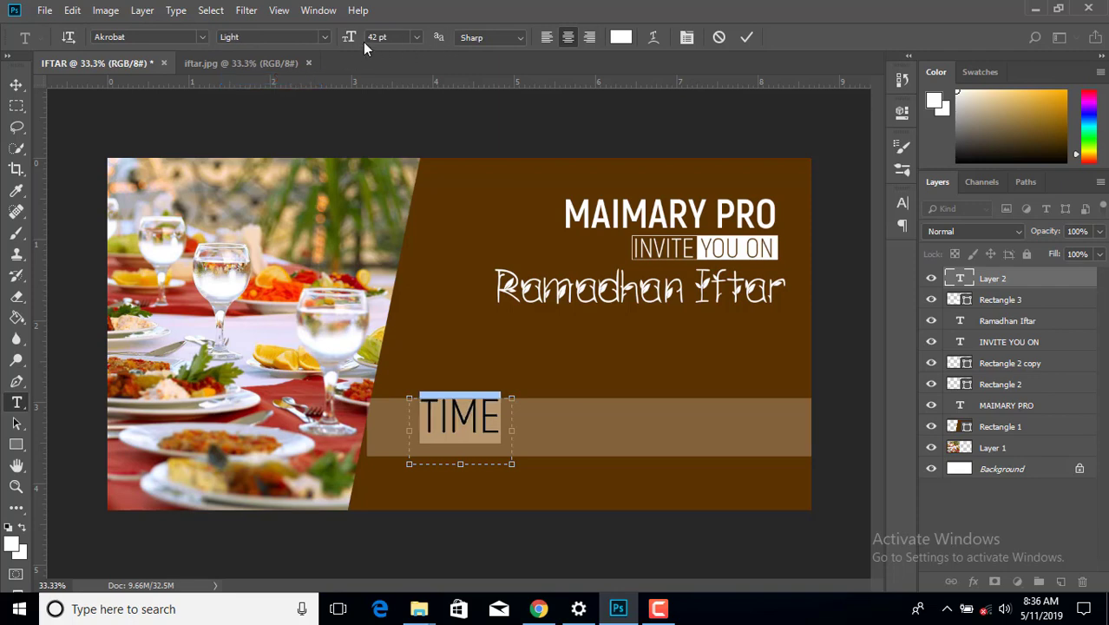
drag(354, 38, 339, 37)
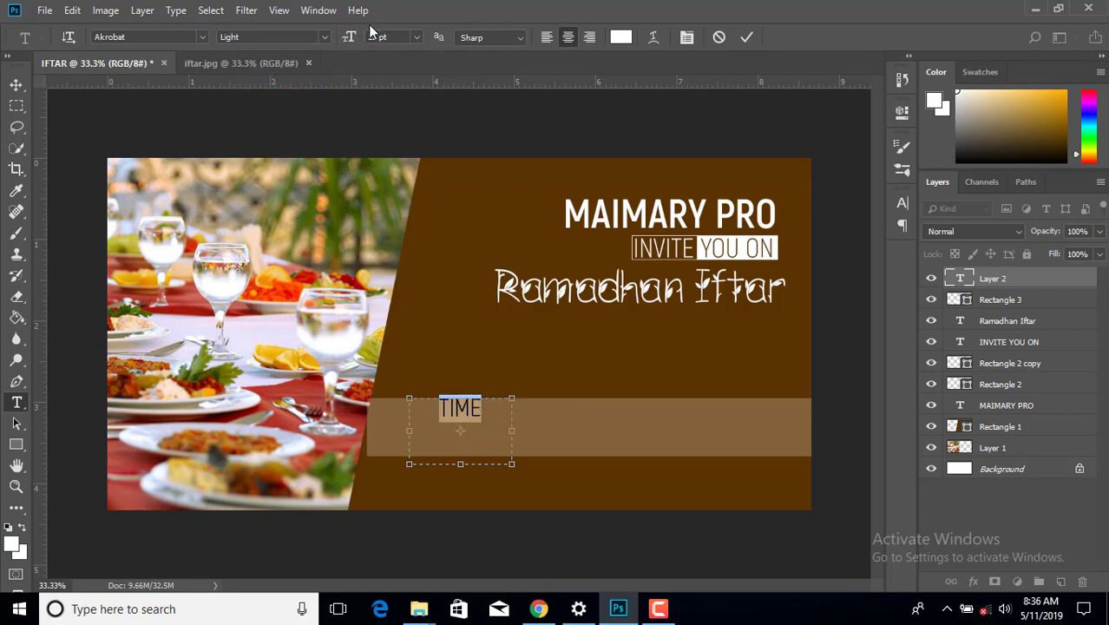
drag(351, 38, 345, 38)
- Add 19:00 on a second line and nudge the TIME 19:00 label down
click(491, 405)
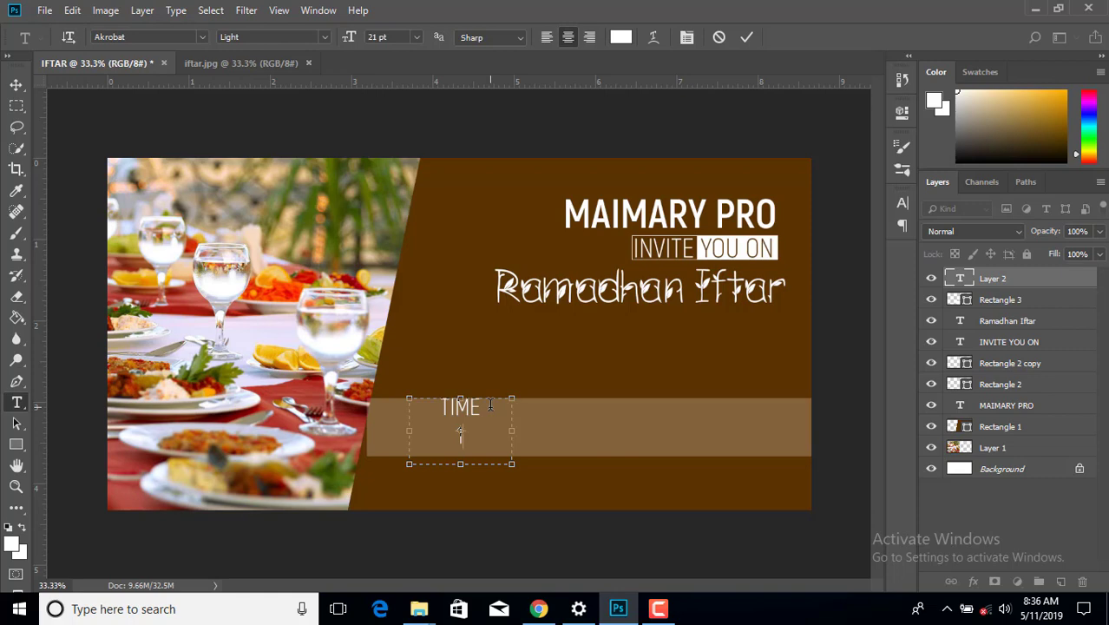
text(19:00)
click(16, 84)
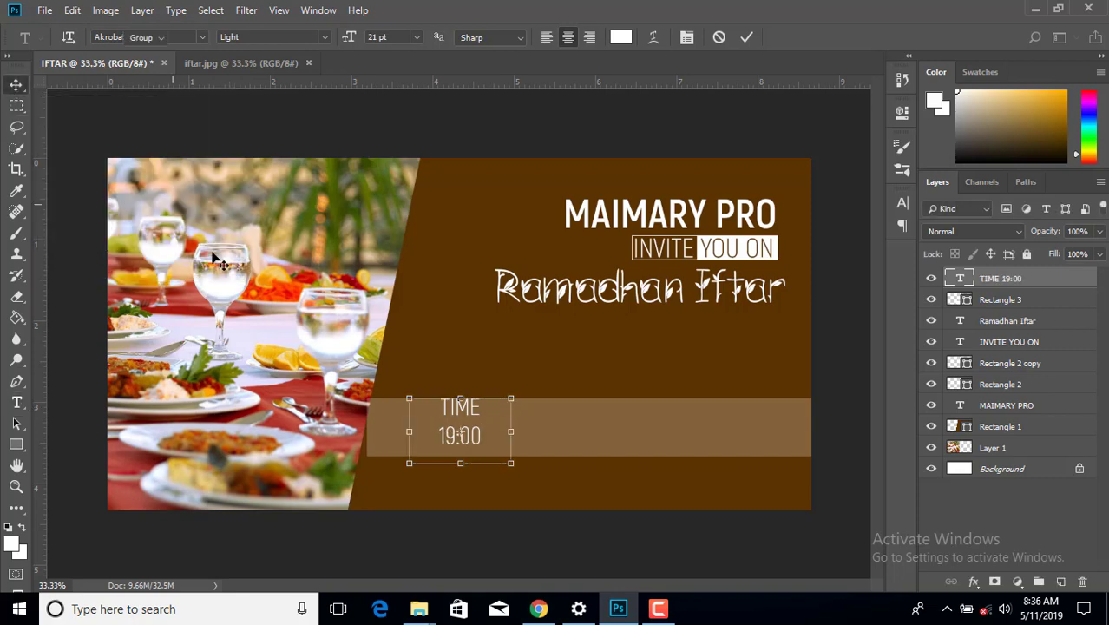
key(Down)
key(Down)
key(Down)
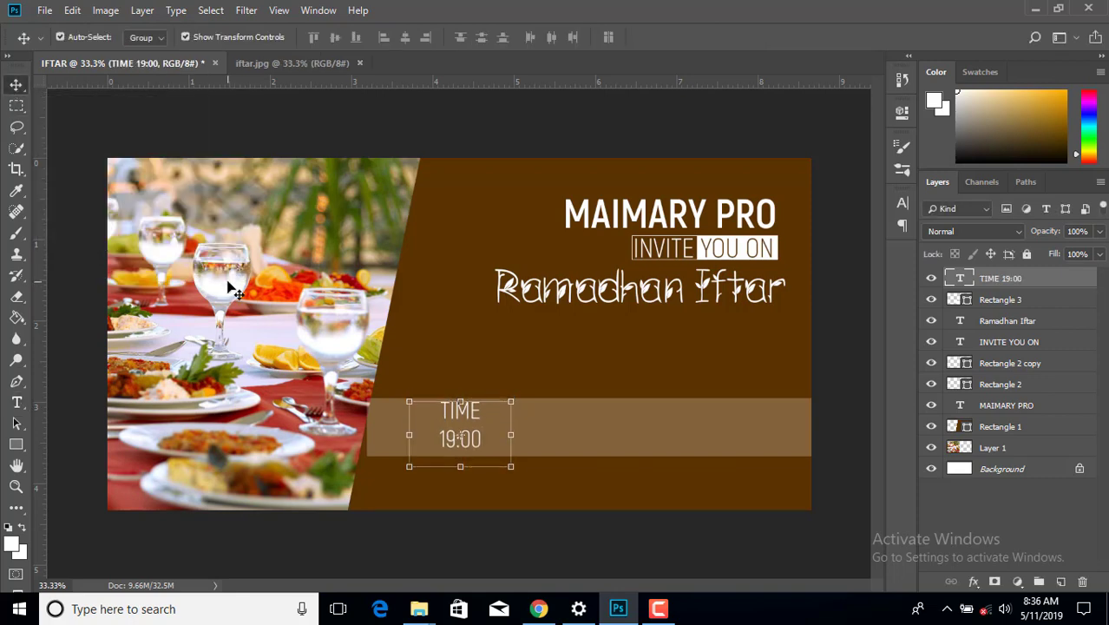
key(Down)
key(Down)
key(Down)
click(433, 346)
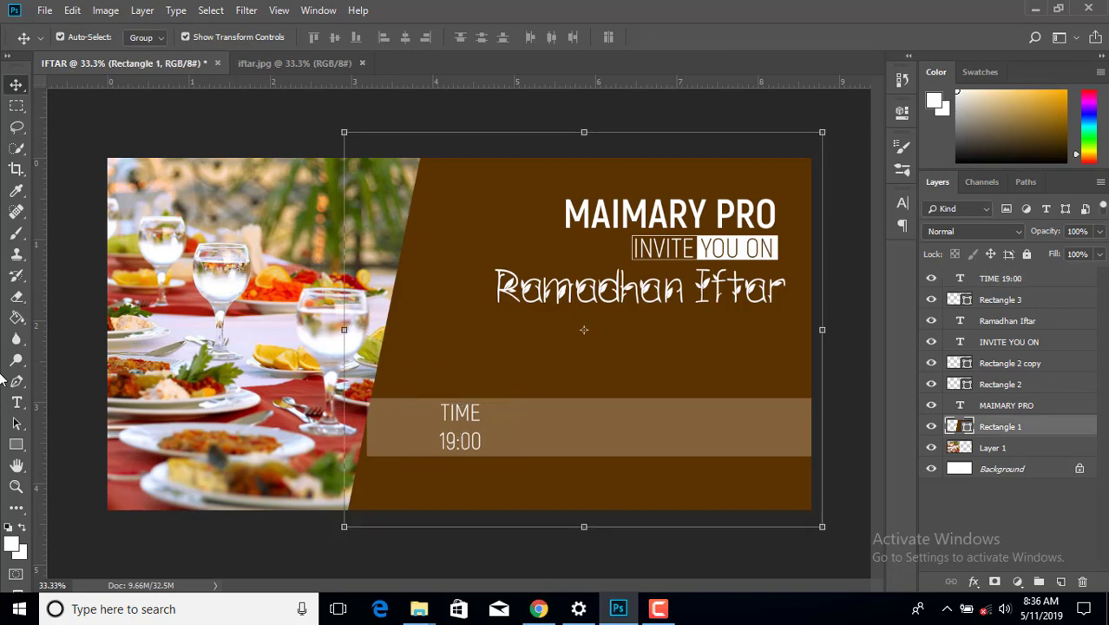
click(17, 402)
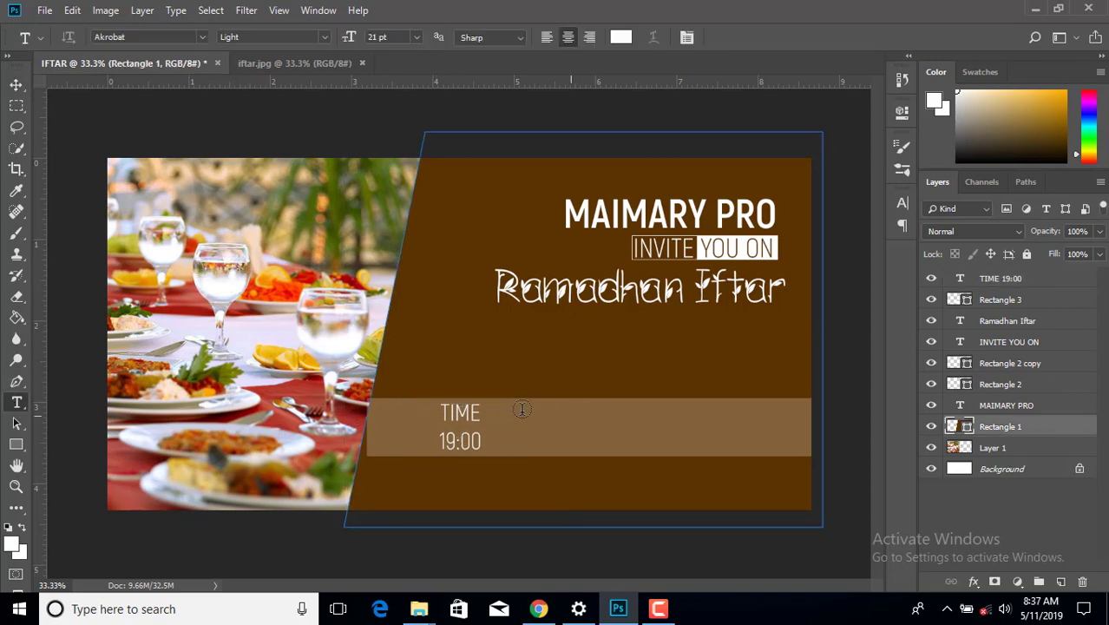
click(1053, 280)
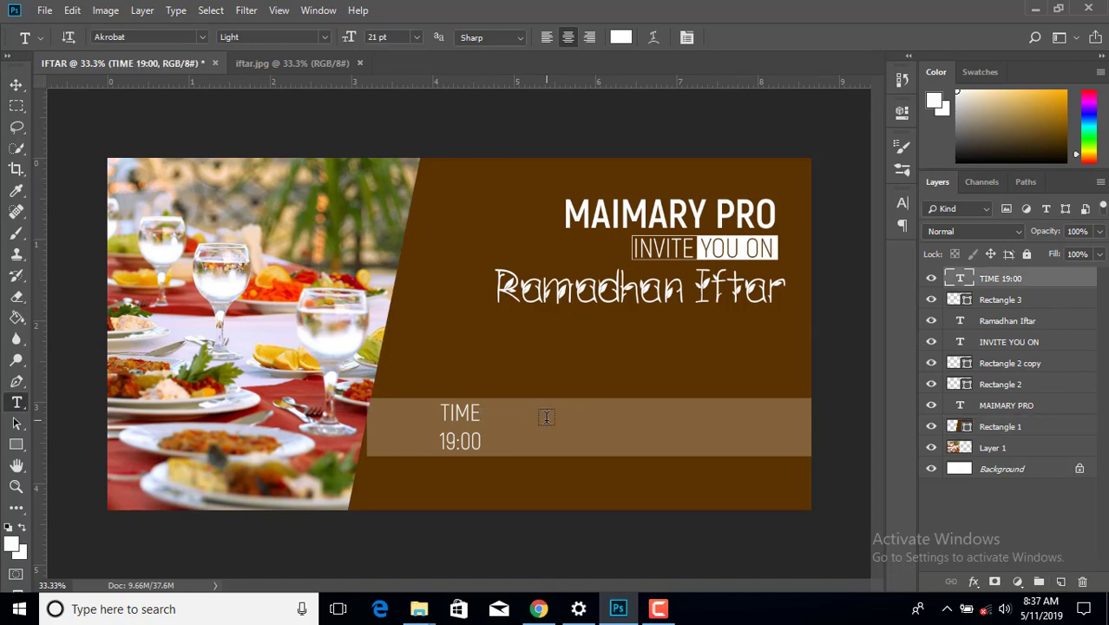
- Type PLACE and HAILE SELAISE on two lines in a new text box on the band
drag(555, 414, 641, 456)
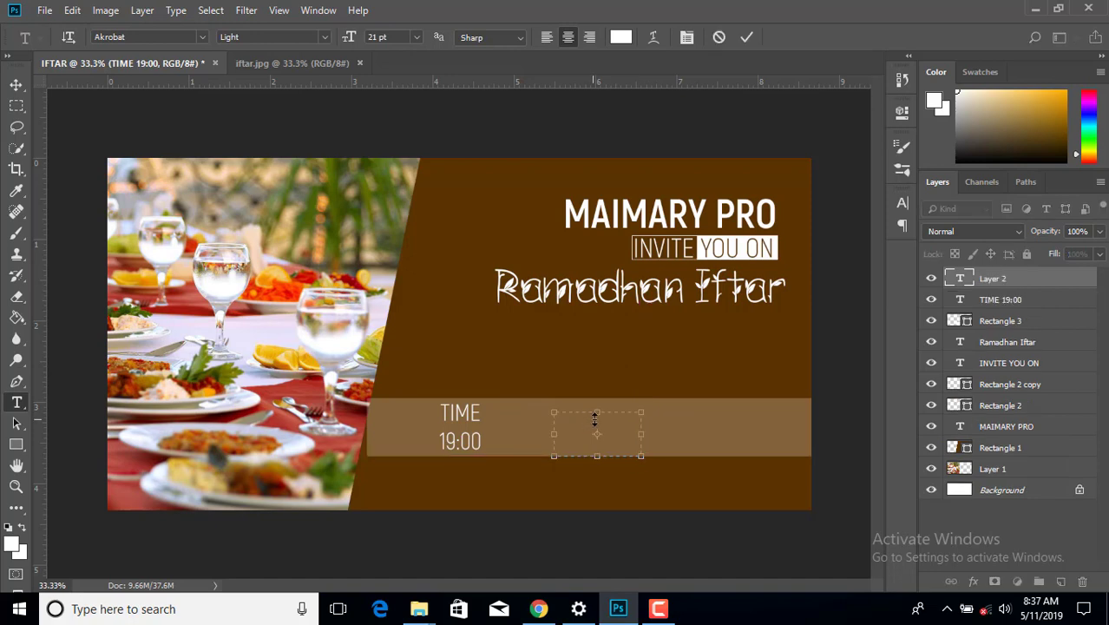
drag(597, 400, 597, 401)
text(PLACE)
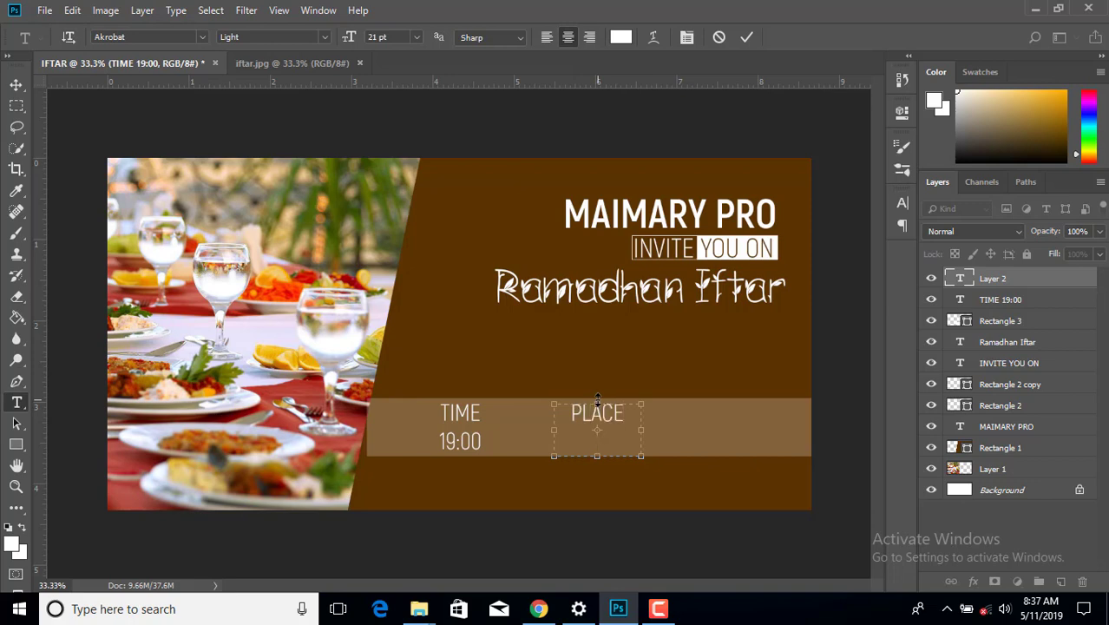
key(Return)
text(HAILE SELAISE)
- Widen the box, correct the name to HAILE SELAISSIE, and move the block to the band's middle
drag(640, 430, 687, 433)
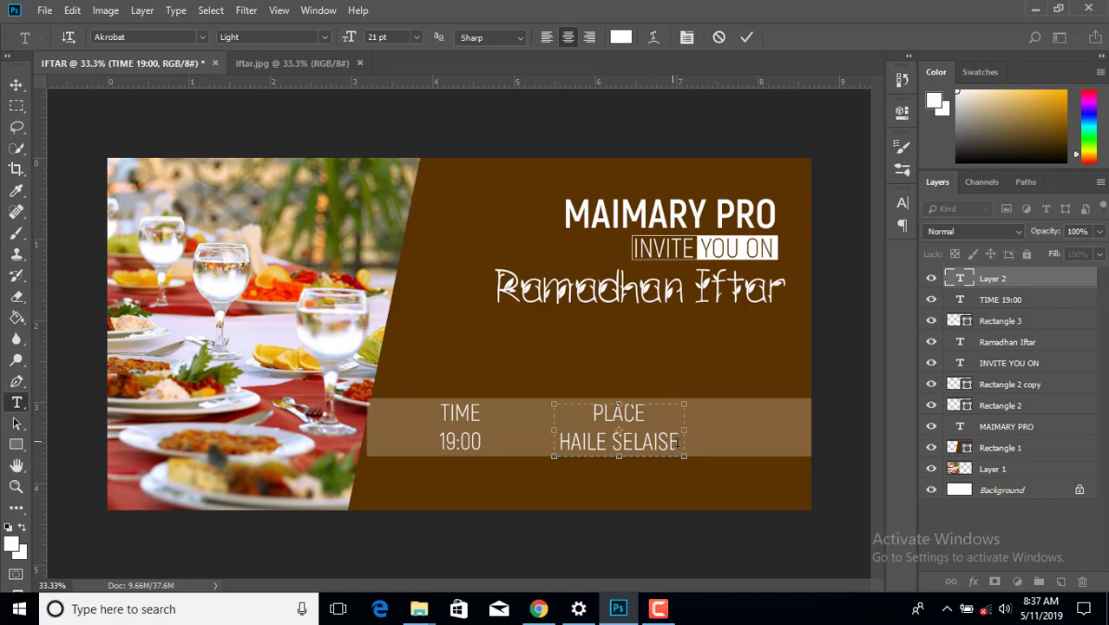
drag(684, 454, 737, 434)
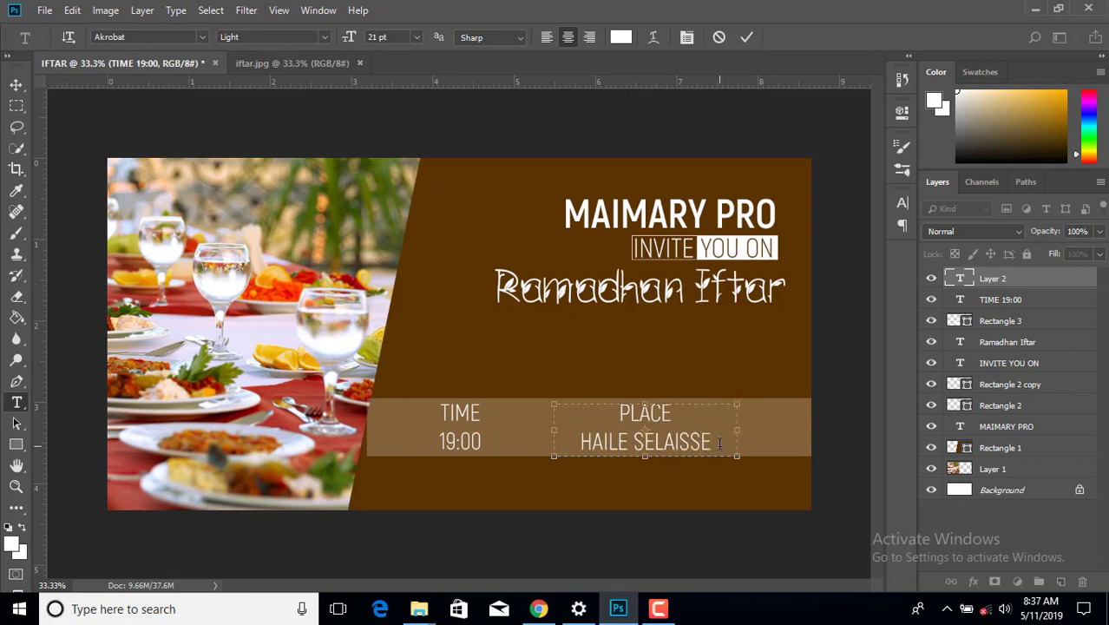
click(701, 441)
text(I)
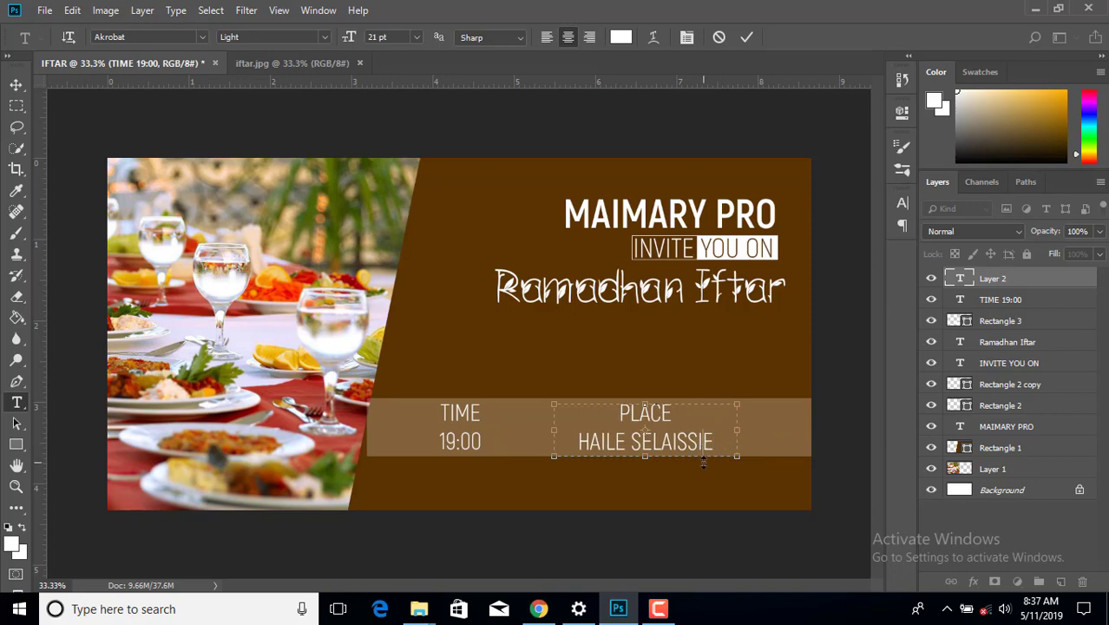
click(16, 84)
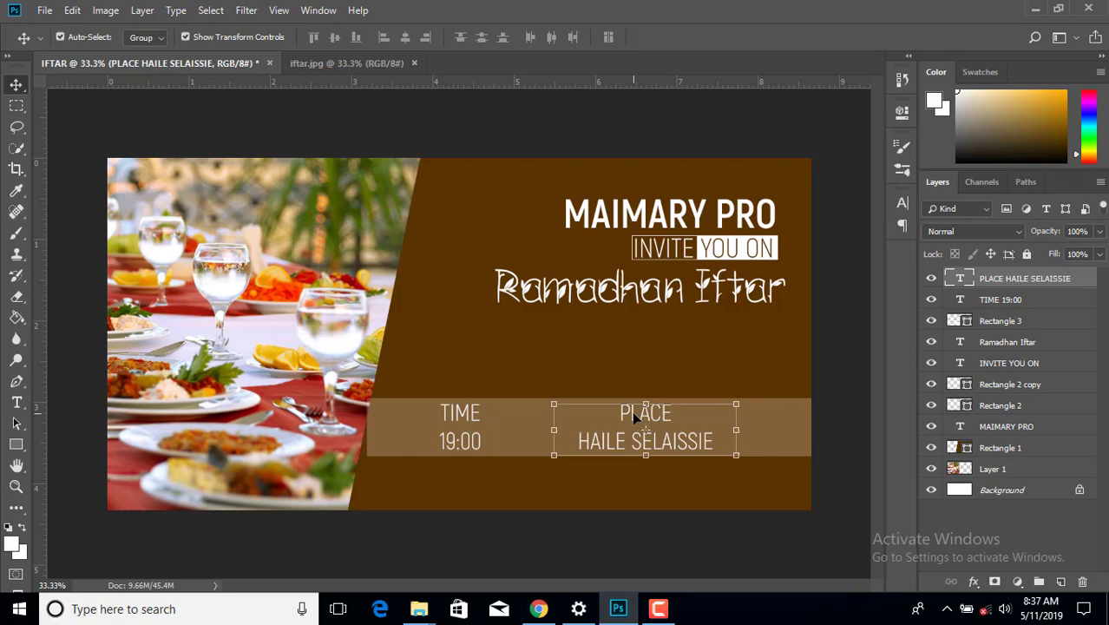
drag(640, 418, 594, 415)
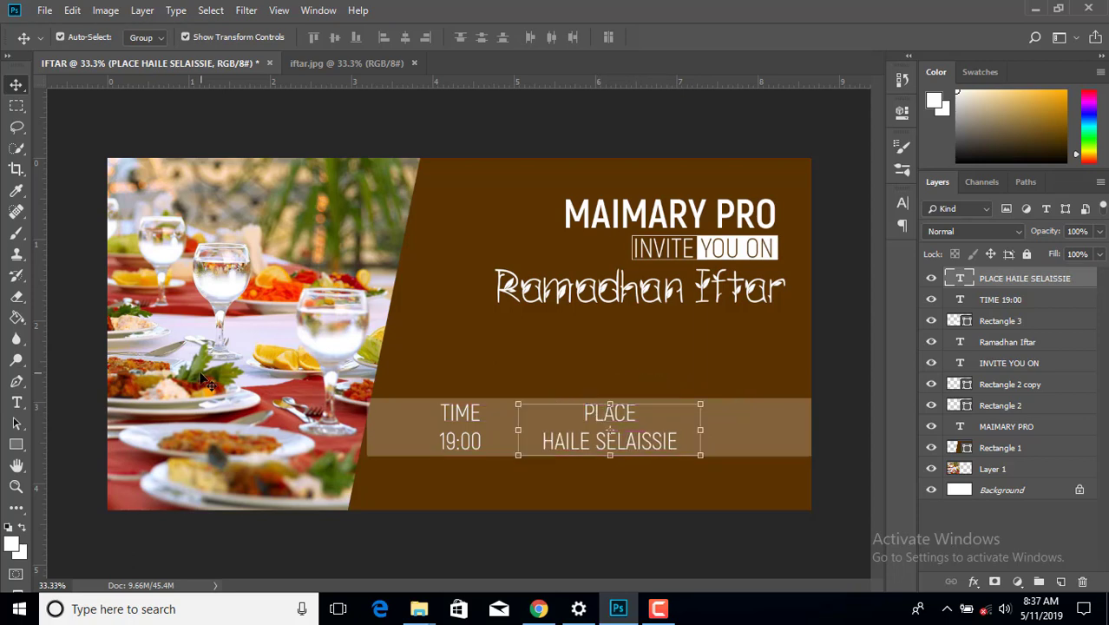
click(16, 402)
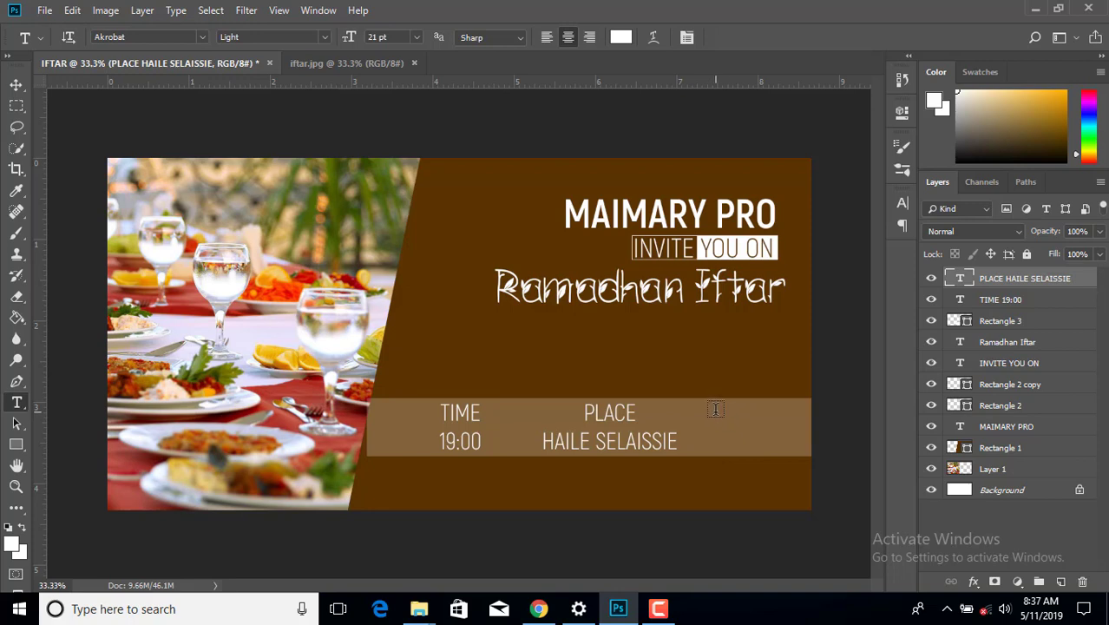
- Type DATE over 20/05/2019 in a widened text box at the band's right end
drag(716, 413, 803, 455)
mouse_move(760, 416)
mouse_down()
mouse_move(758, 390)
mouse_move(756, 401)
mouse_up()
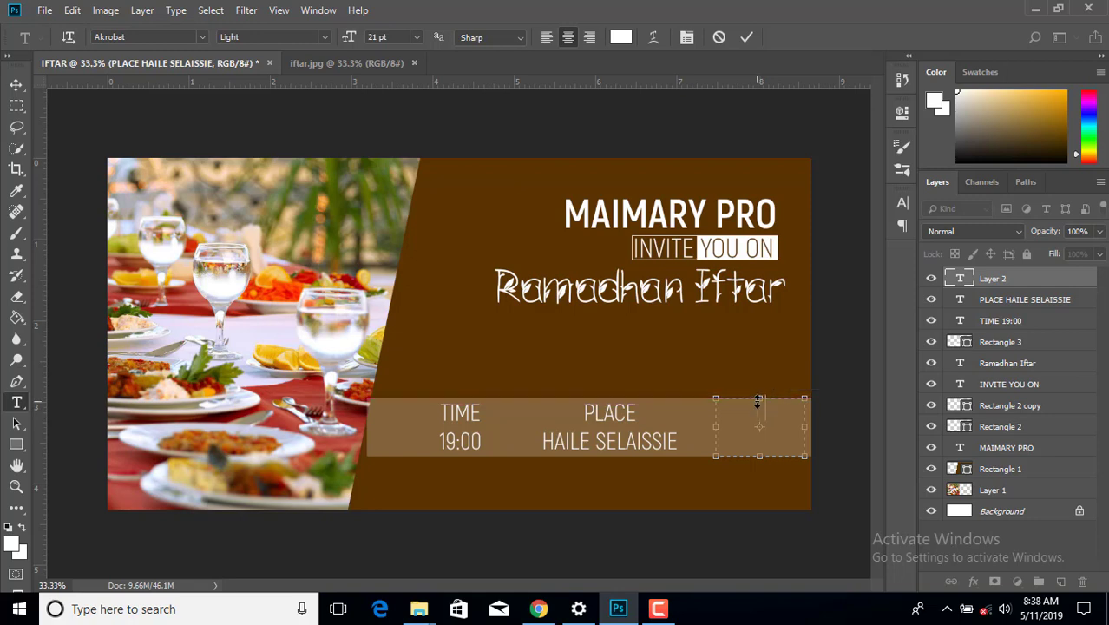
text(DATW)
key(BackSpace)
text(E )
text(20)
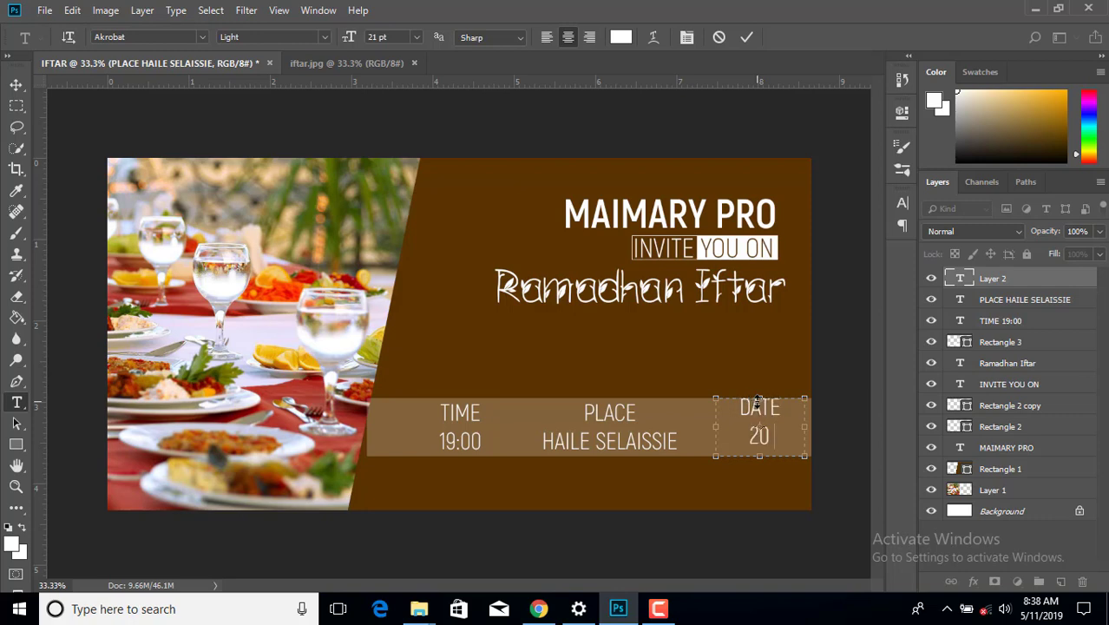
text(/05/201)
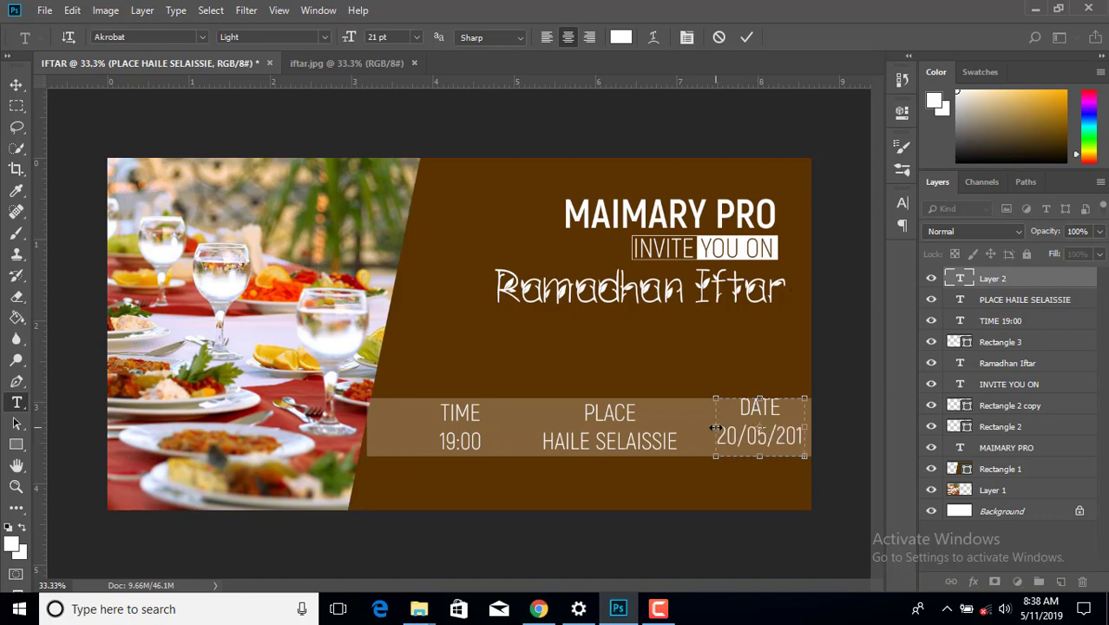
drag(715, 427, 701, 427)
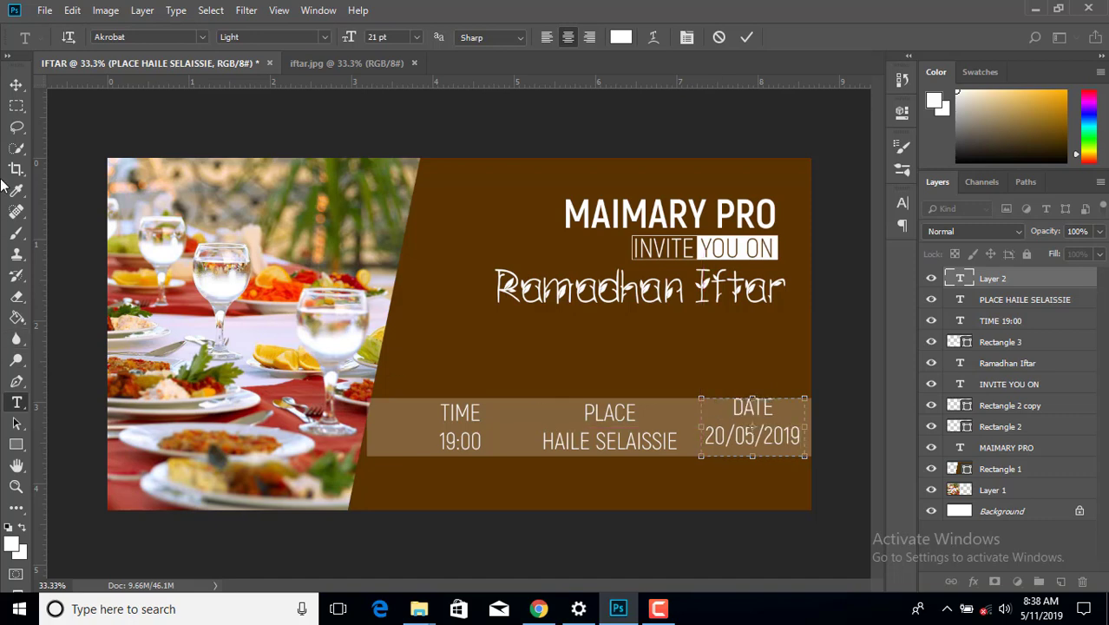
click(16, 85)
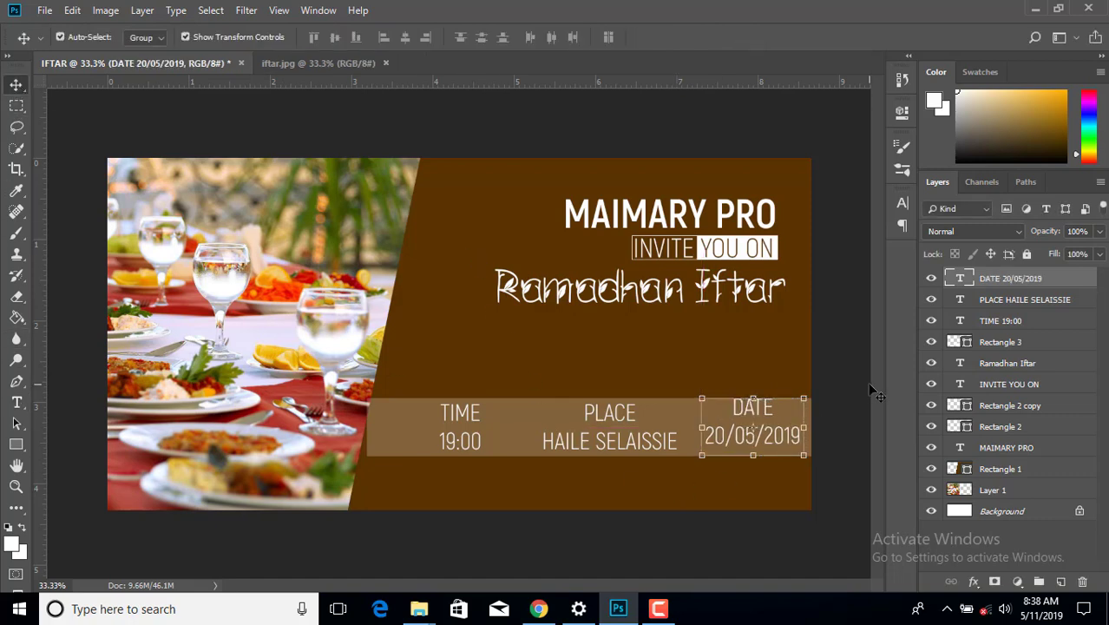
- Shift the PLACE and DATE labels slightly left so the three columns are evenly spaced
click(761, 417)
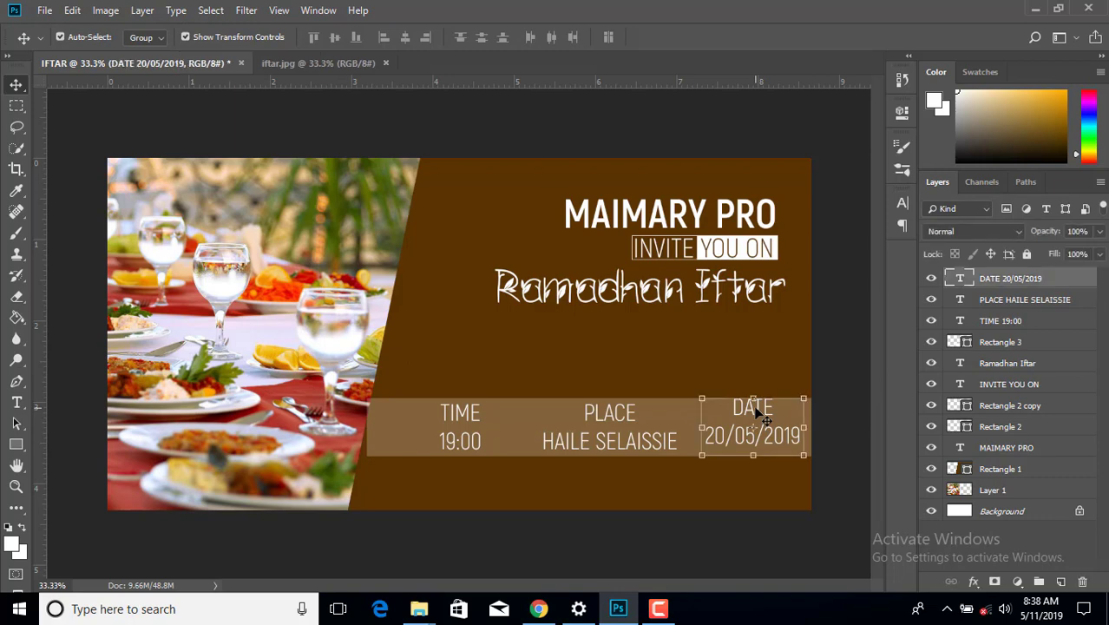
click(839, 346)
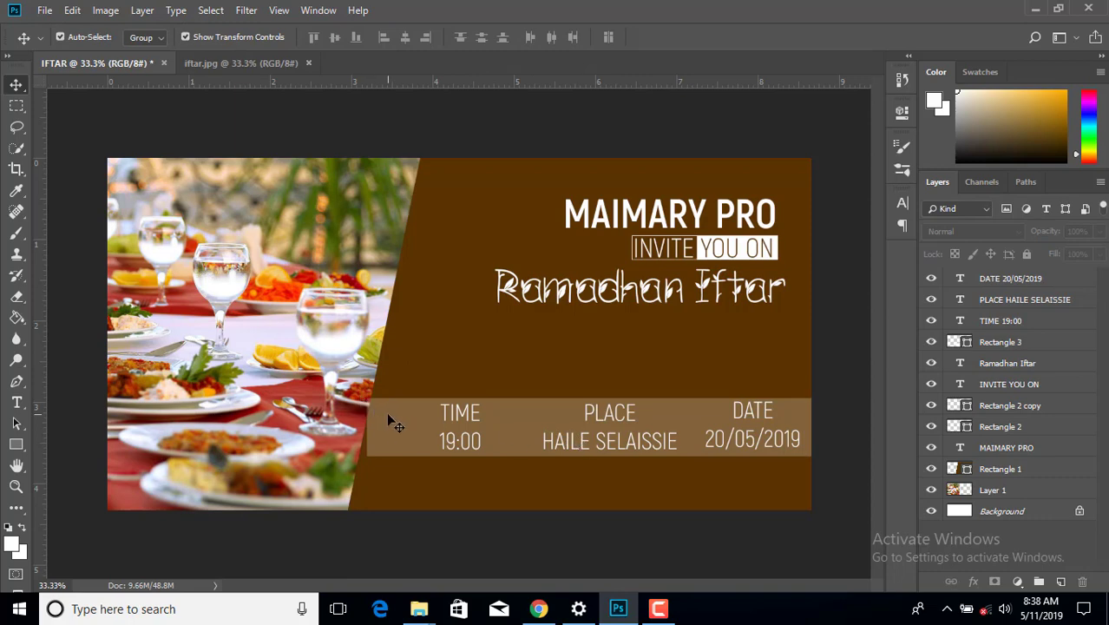
drag(582, 446, 564, 445)
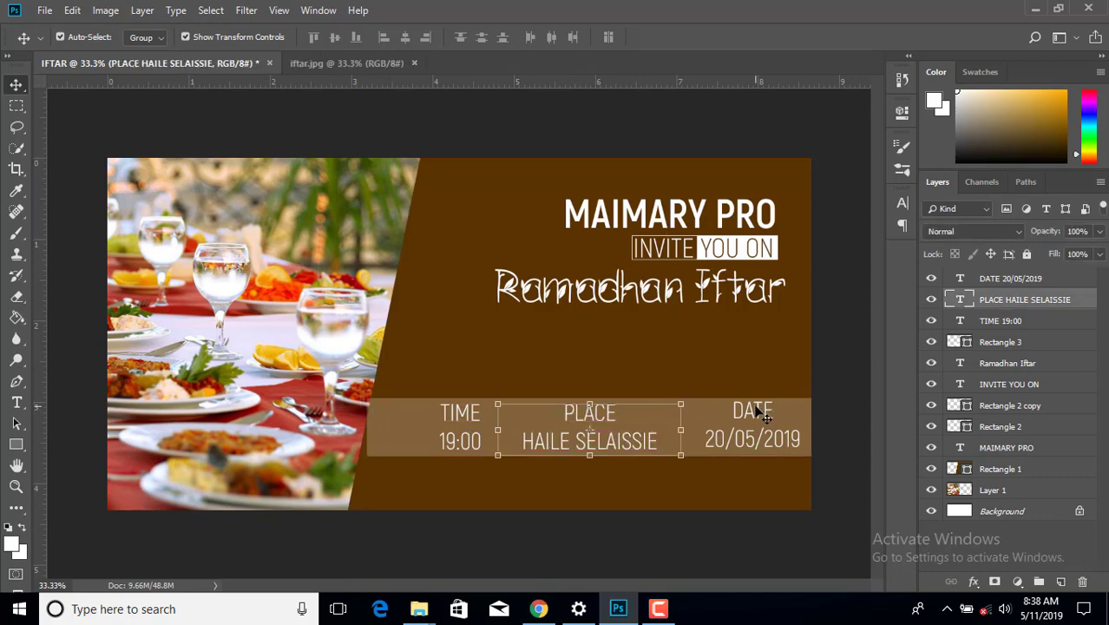
drag(757, 414, 744, 414)
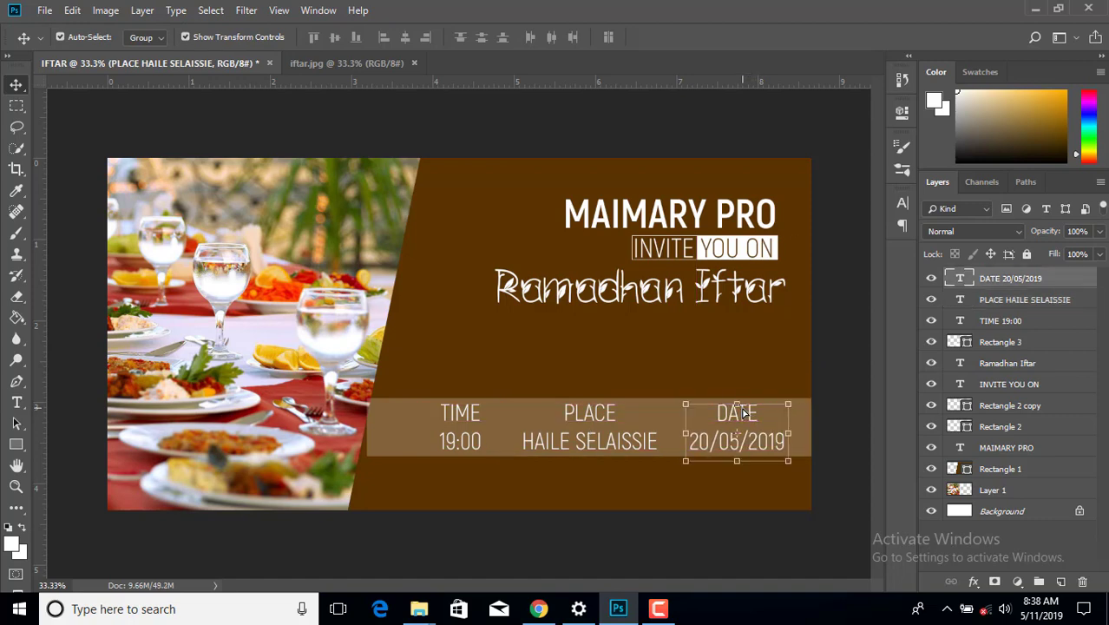
click(829, 365)
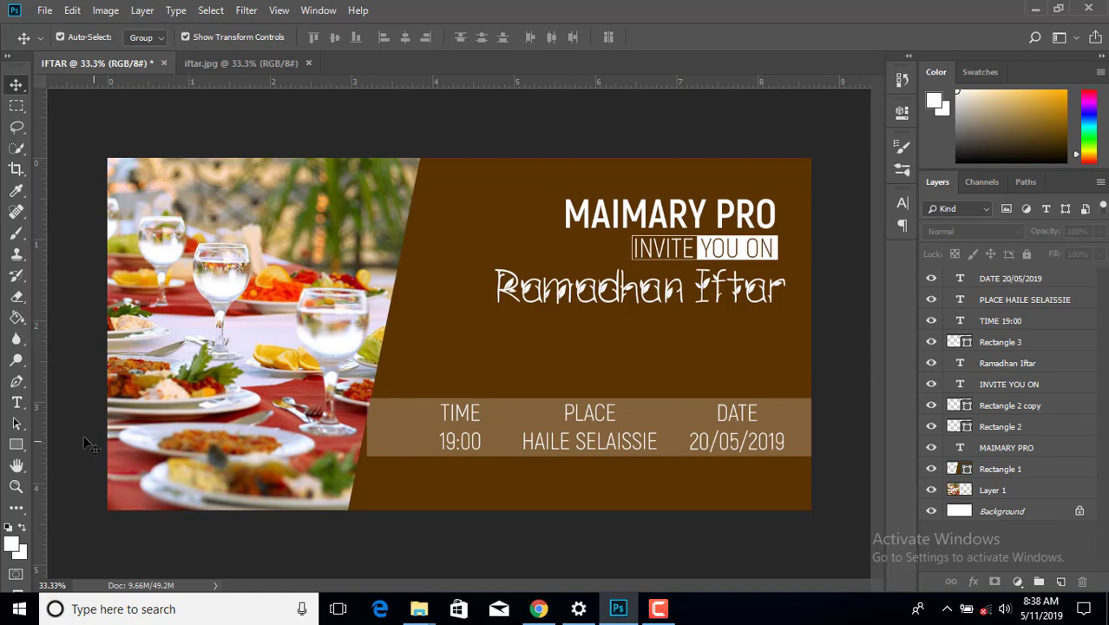
drag(27, 437, 113, 445)
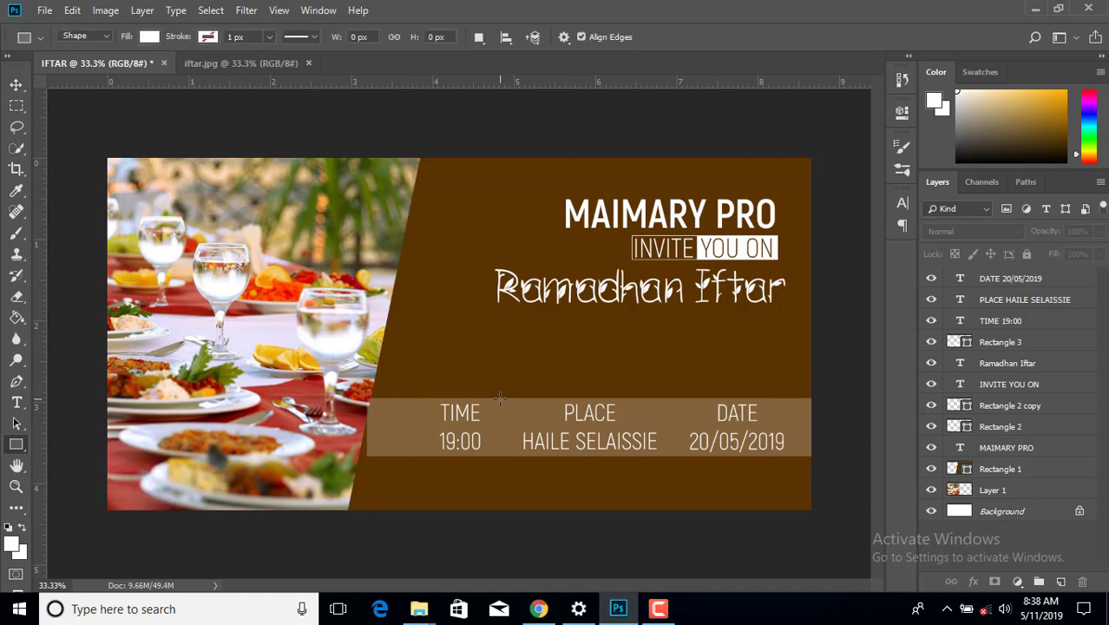
- Draw a thin vertical Rectangle 4 between TIME and PLACE filled with brown #5b3300
drag(500, 397, 500, 451)
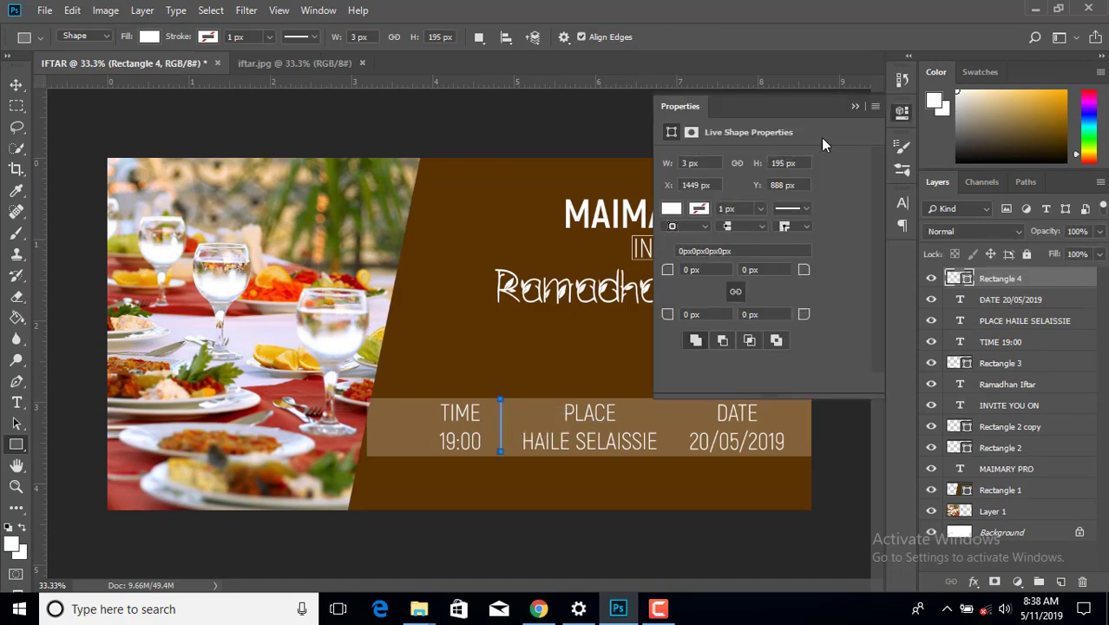
click(671, 209)
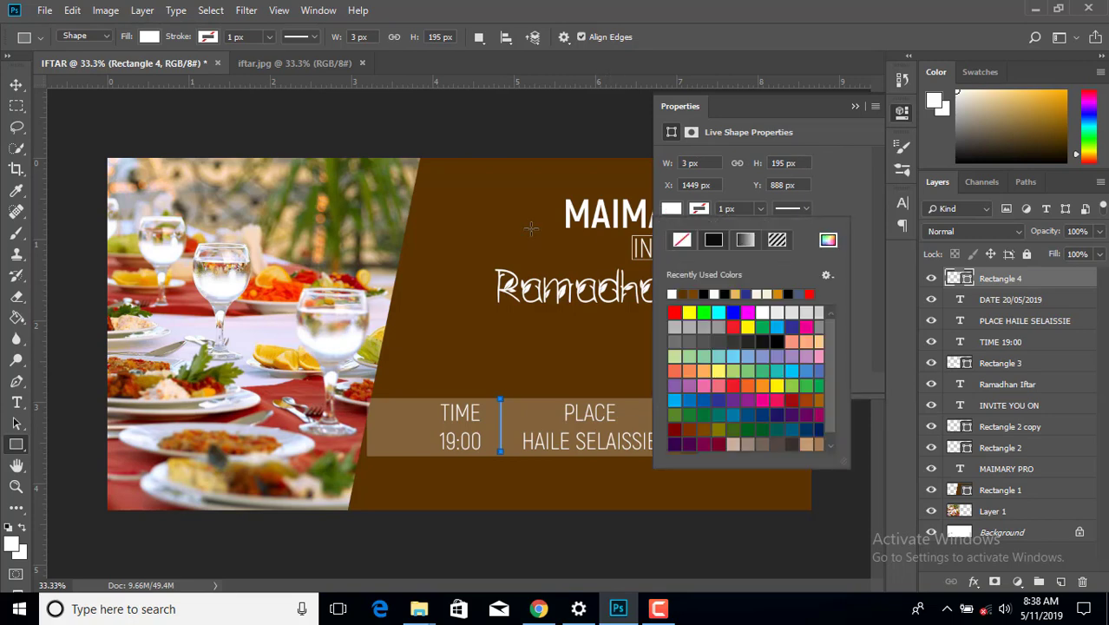
click(829, 242)
click(539, 224)
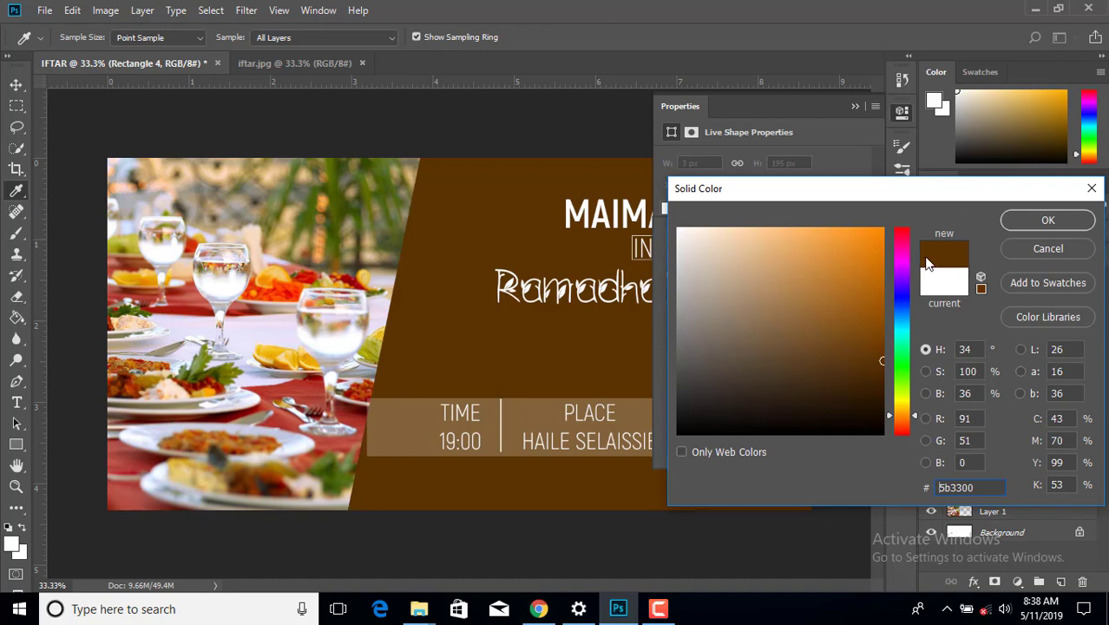
click(1048, 220)
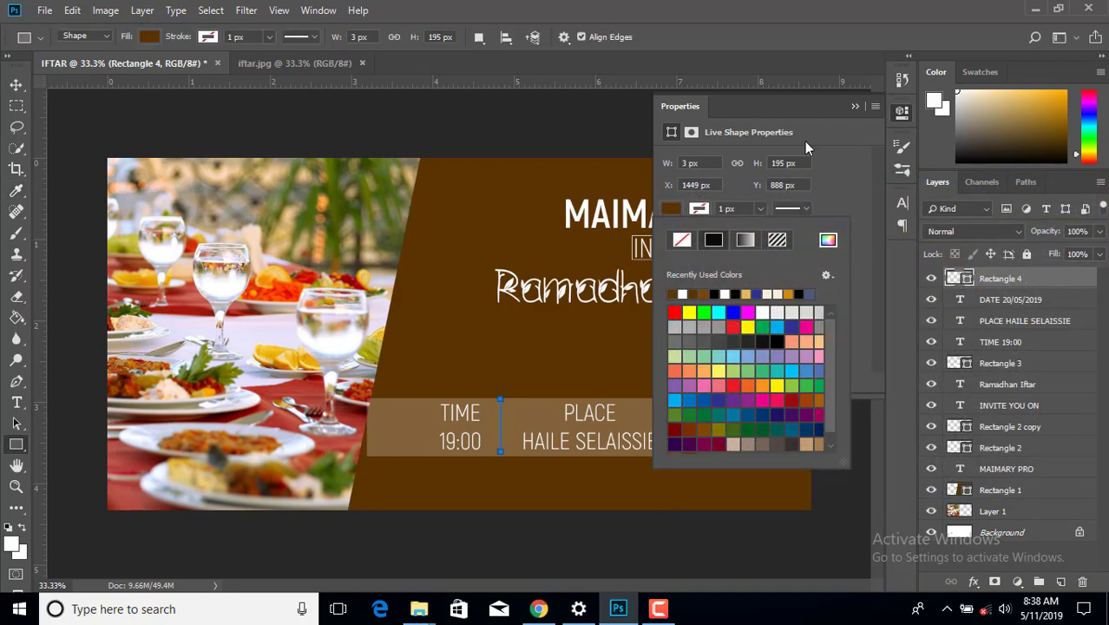
click(855, 107)
click(16, 84)
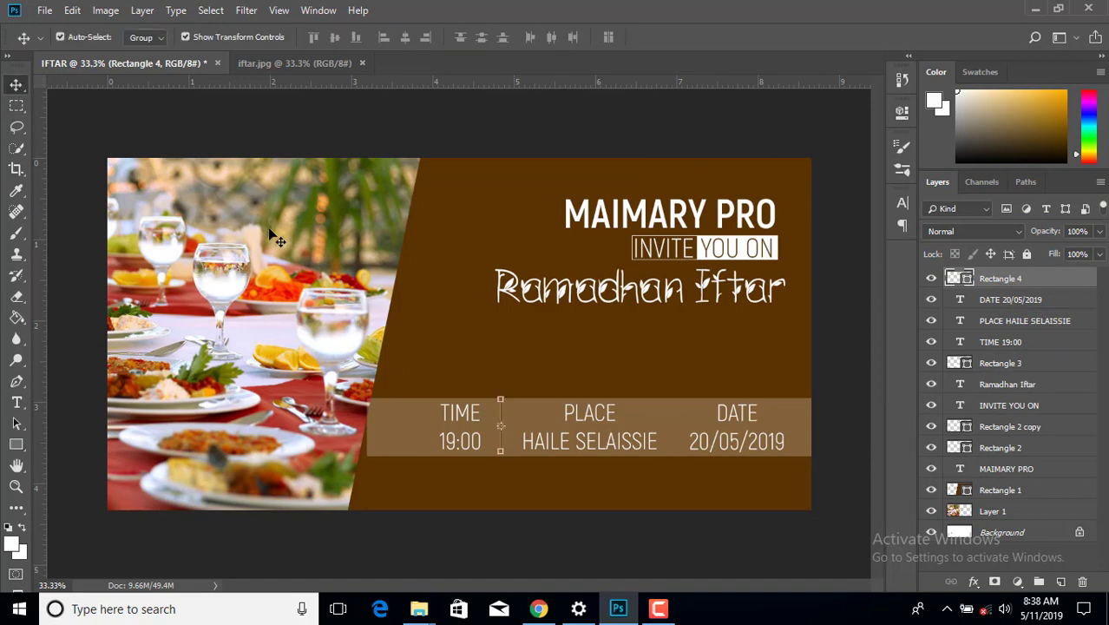
- Duplicate the divider line and select the Rectangle 4 copy layer
click(492, 244)
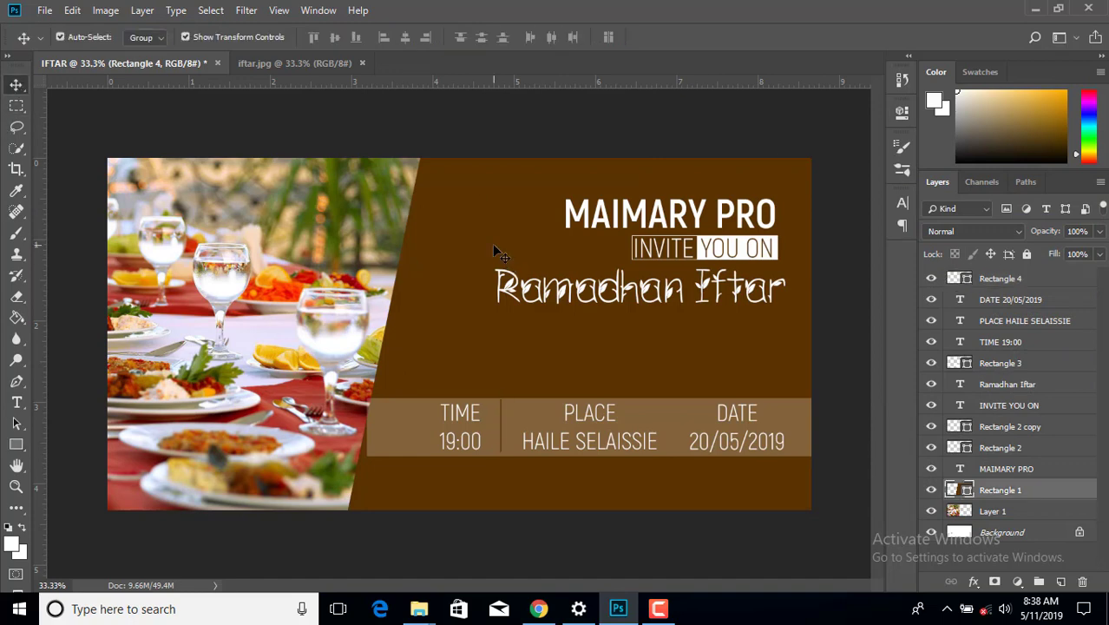
click(503, 437)
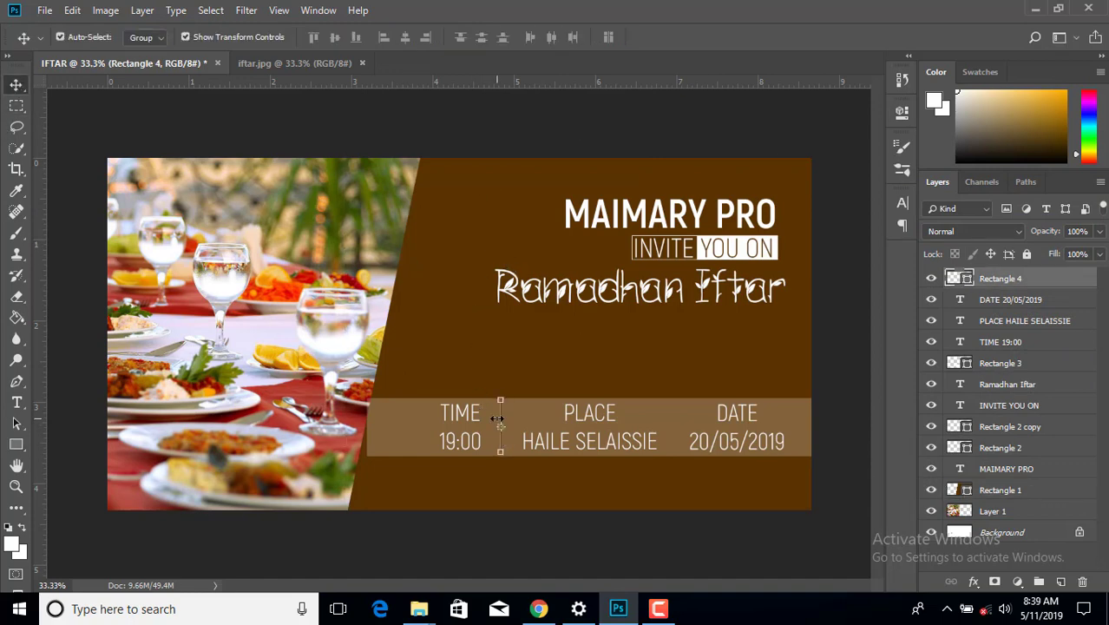
key(ctrl+j)
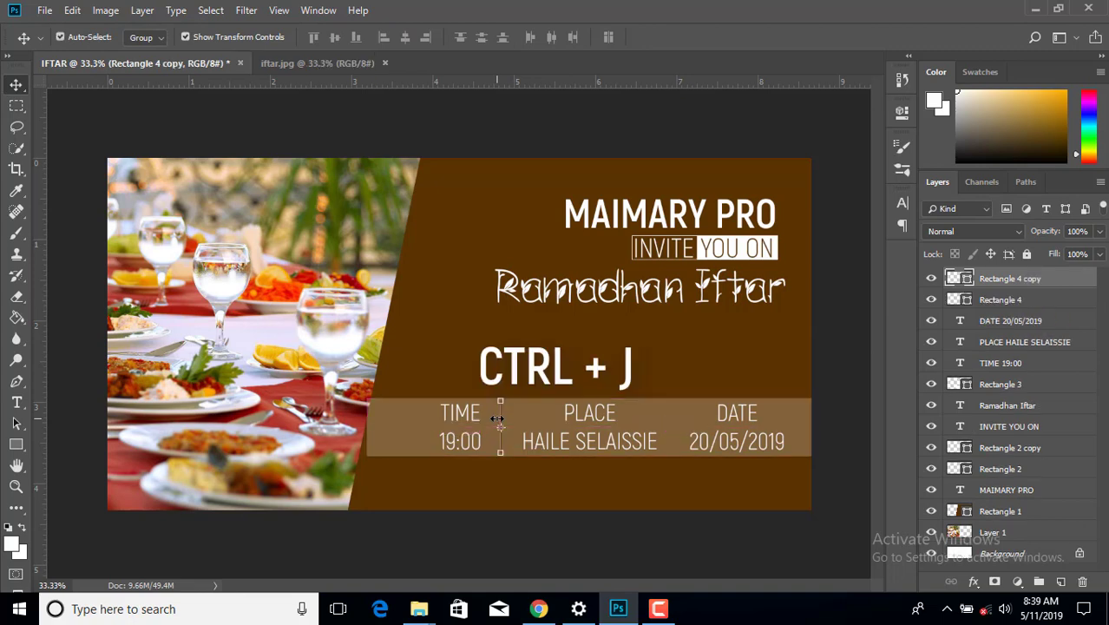
click(503, 436)
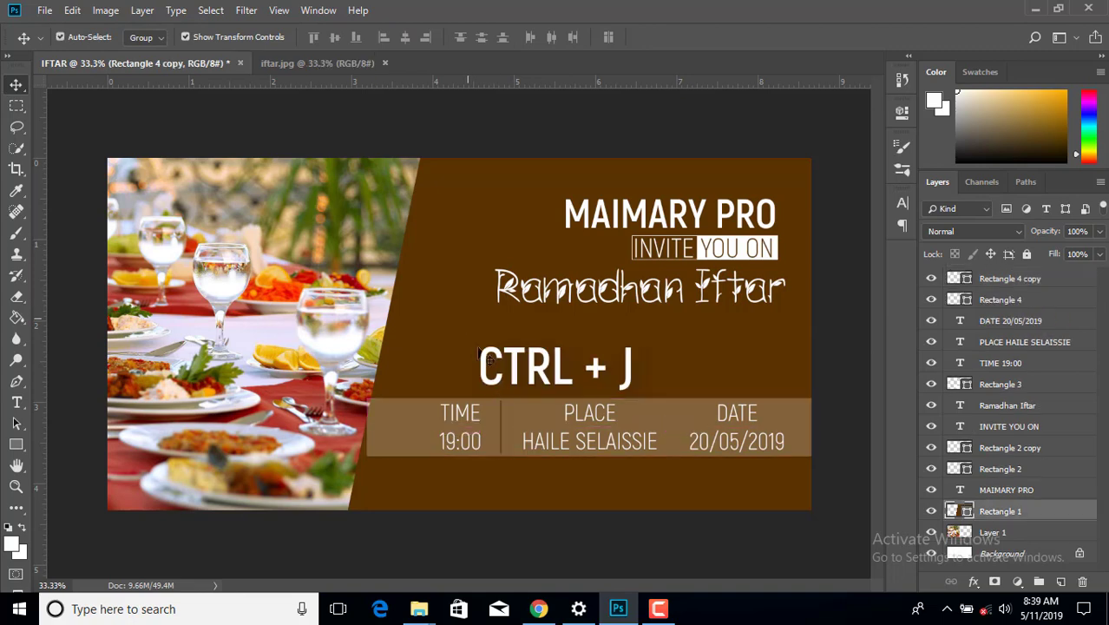
click(500, 436)
mouse_move(536, 444)
mouse_down()
mouse_move(590, 445)
mouse_move(552, 450)
mouse_up()
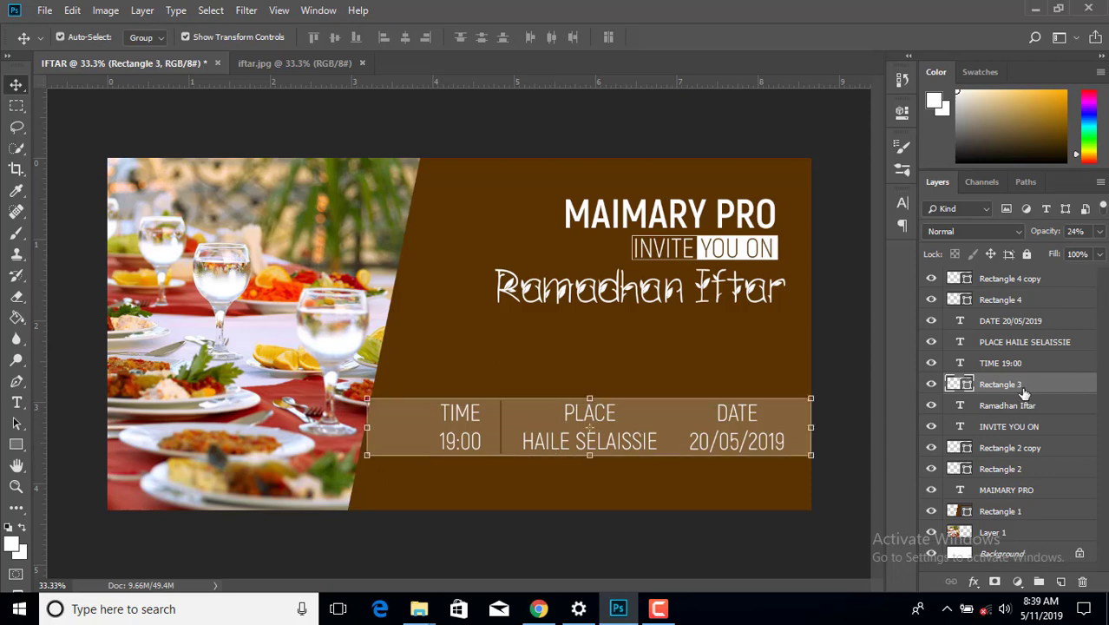
click(990, 279)
key(shift+Right)
key(shift+Right)
key(shift+Right)
key(shift+Right)
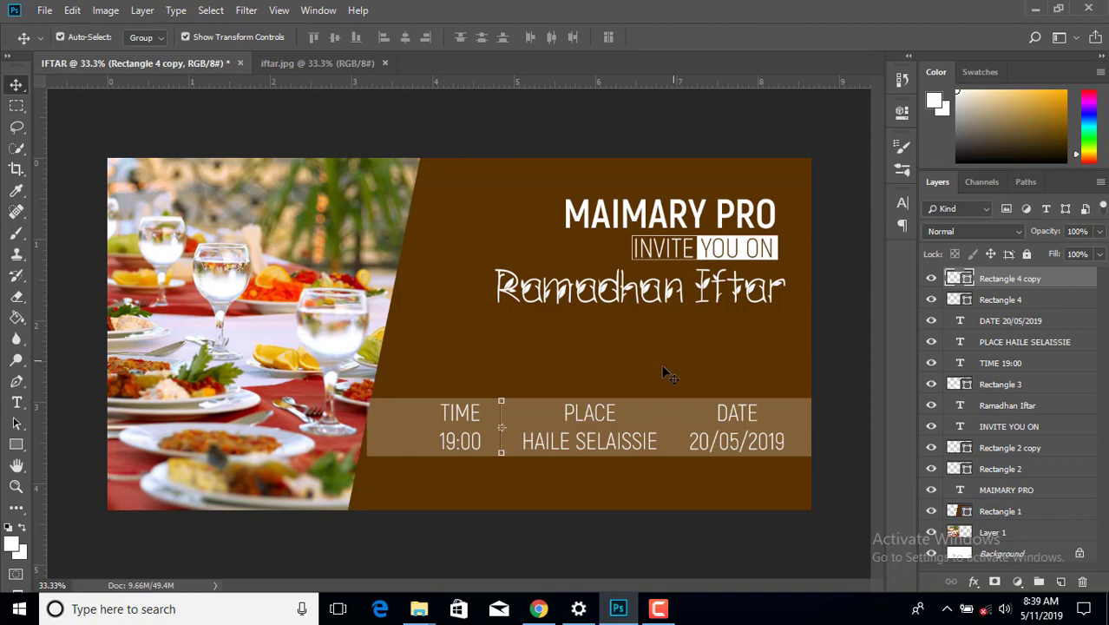
key(shift+Left)
key(shift+Left)
key(shift+Left)
key(shift+Left)
- Move the copied divider between PLACE and DATE, then zoom out to check the band
click(537, 374)
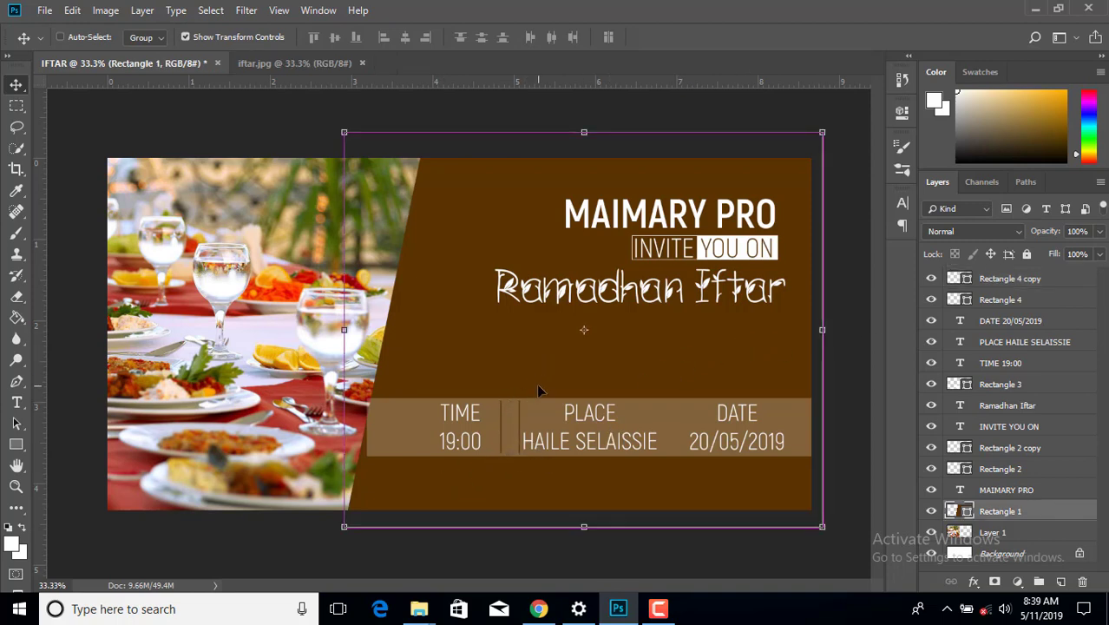
key(ctrl+plus)
key(ctrl+plus)
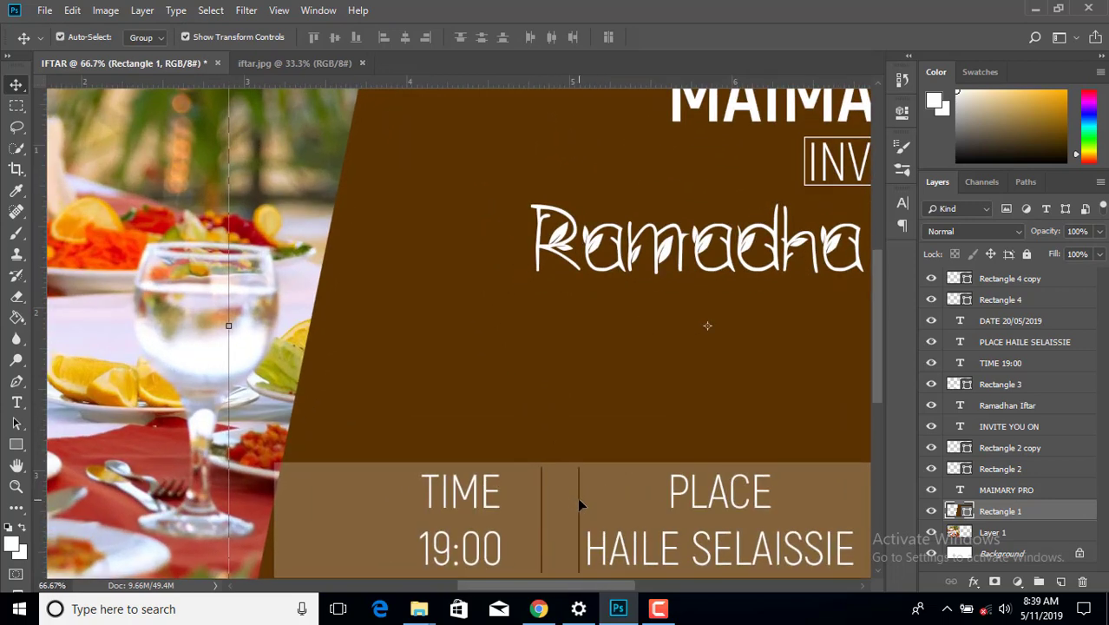
drag(577, 499, 812, 506)
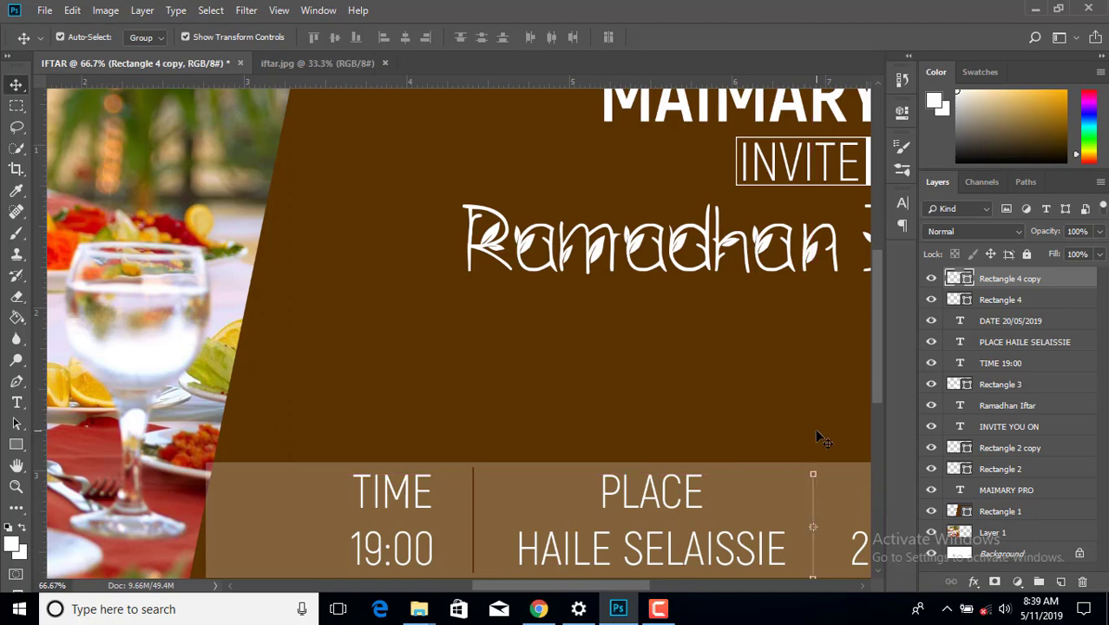
key(ctrl+minus)
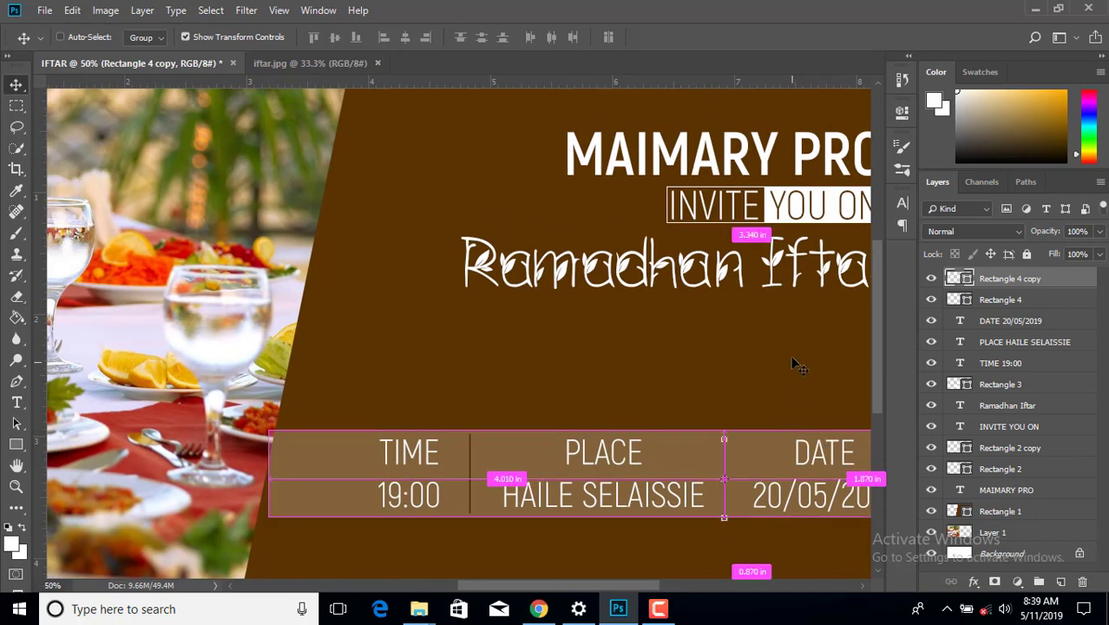
key(ctrl+minus)
click(840, 361)
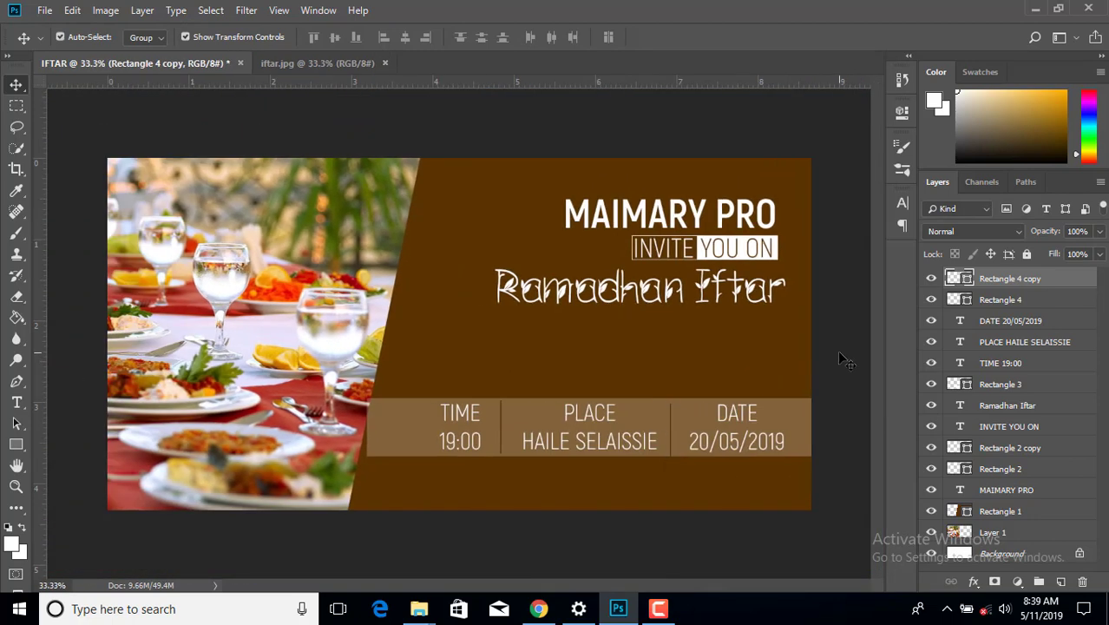
click(669, 432)
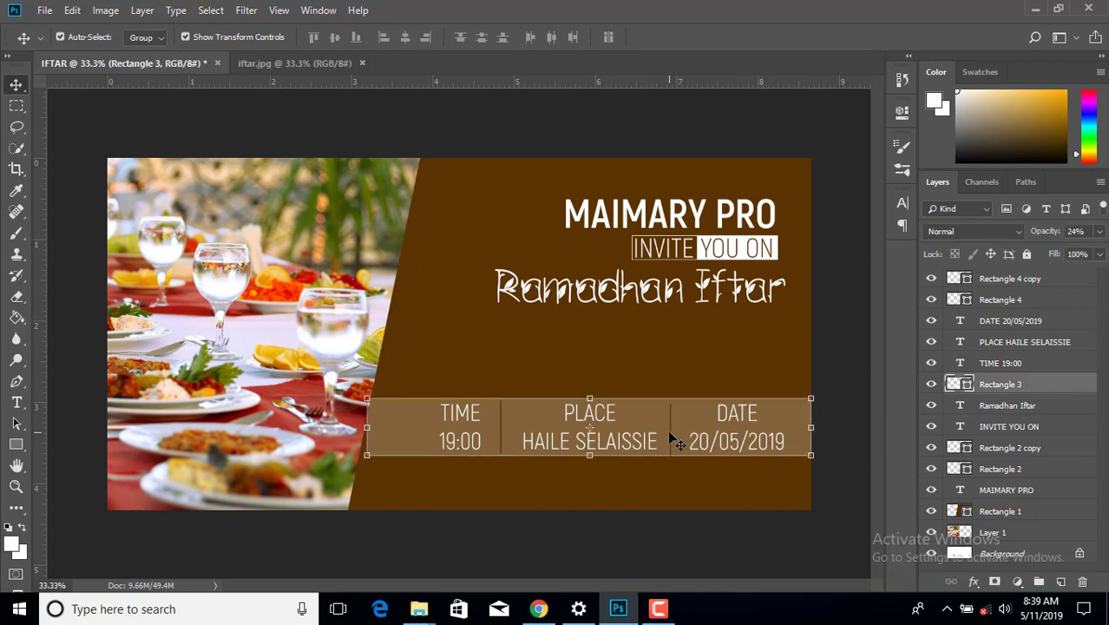
click(972, 285)
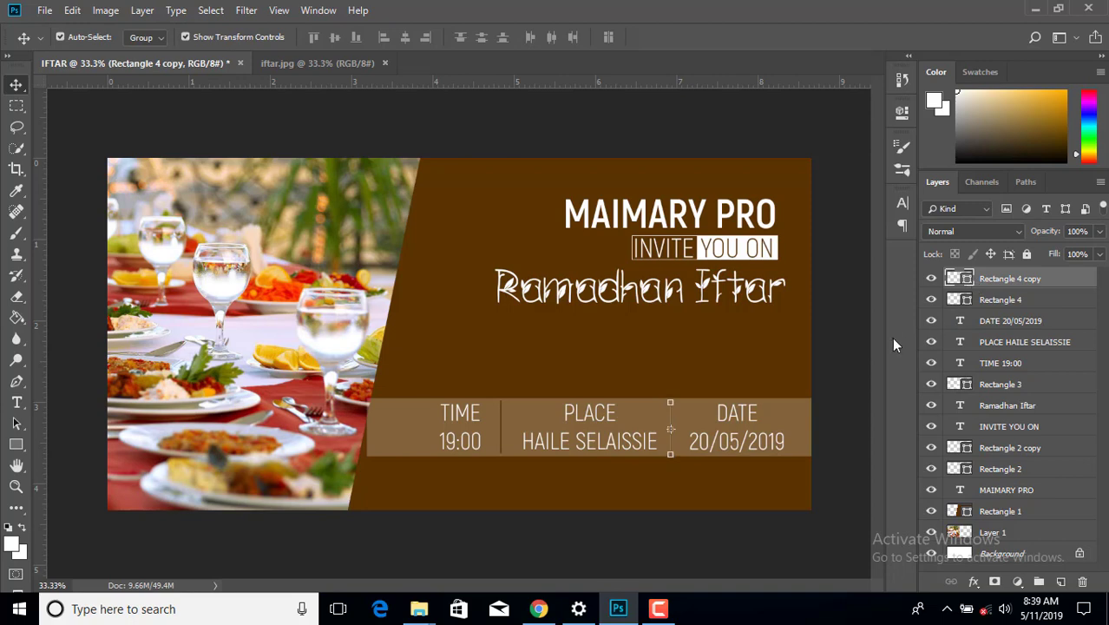
click(845, 350)
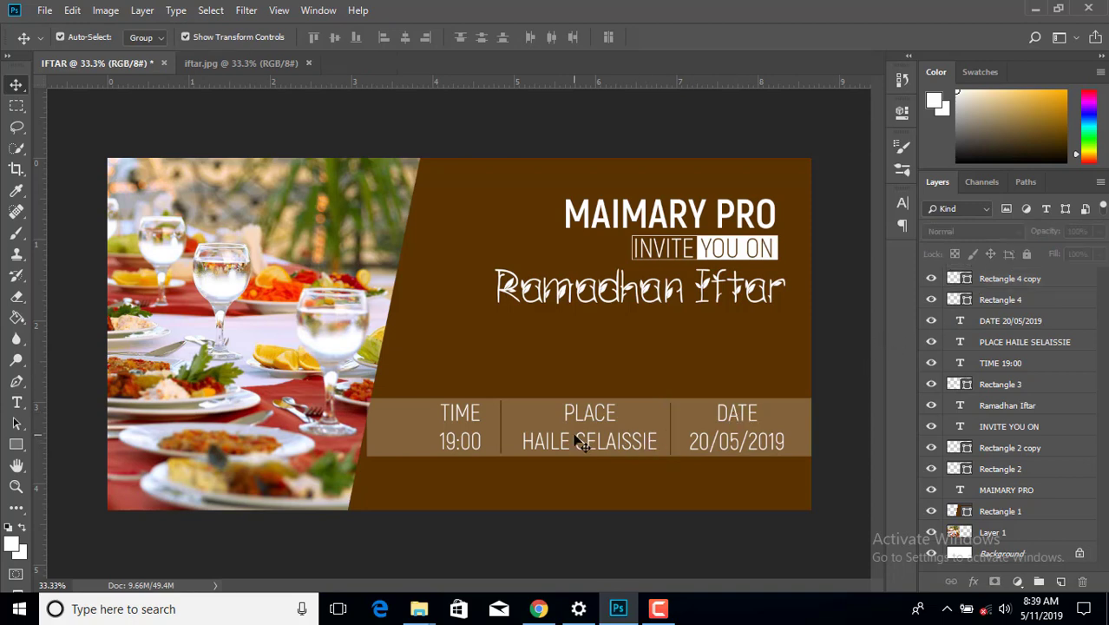
click(668, 440)
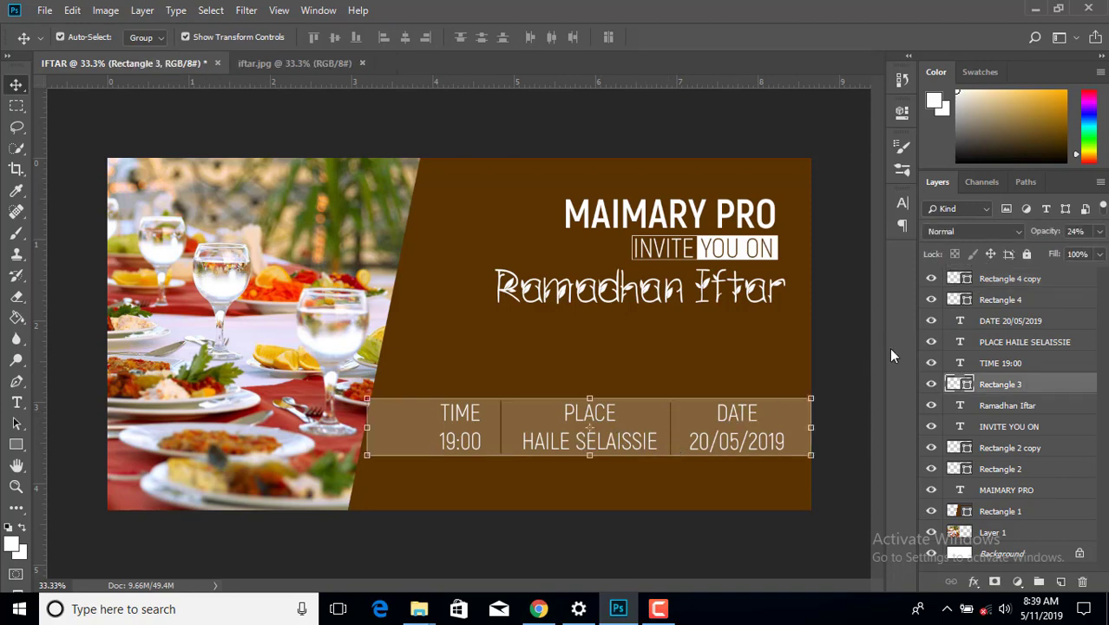
click(876, 313)
click(1017, 283)
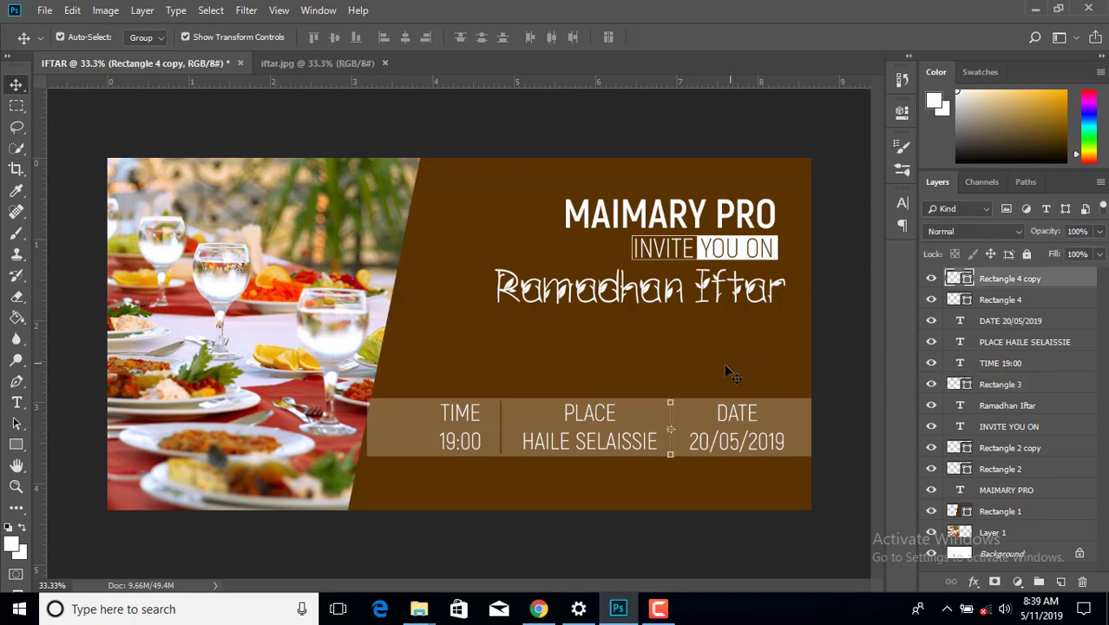
- Deselect the divider line and select the beige TIME/PLACE/DATE band (Rectangle 3)
click(829, 373)
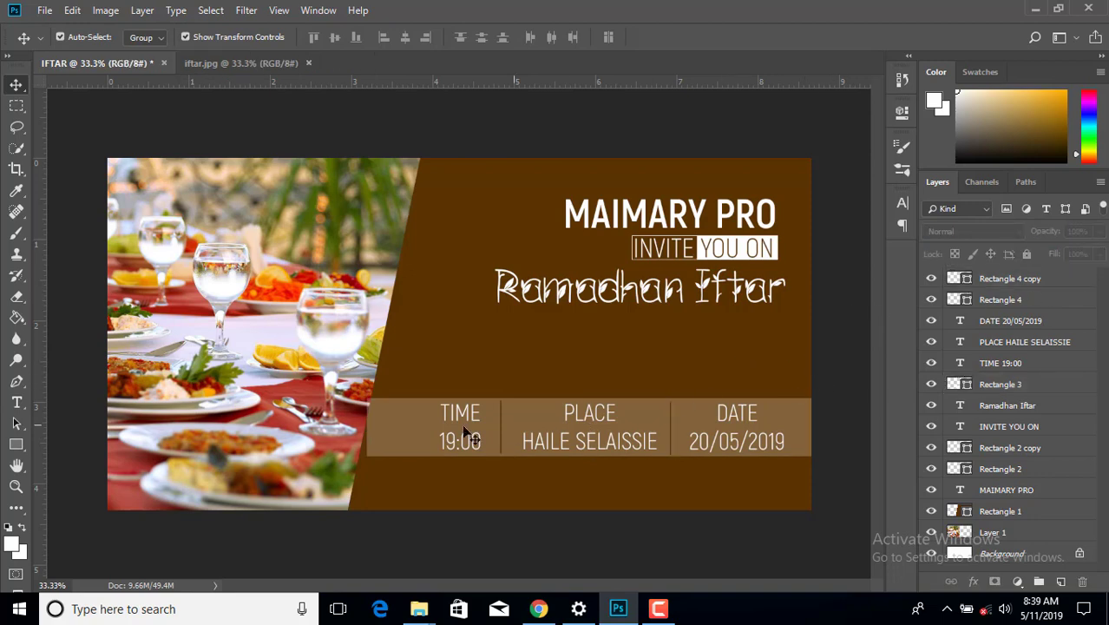
click(386, 424)
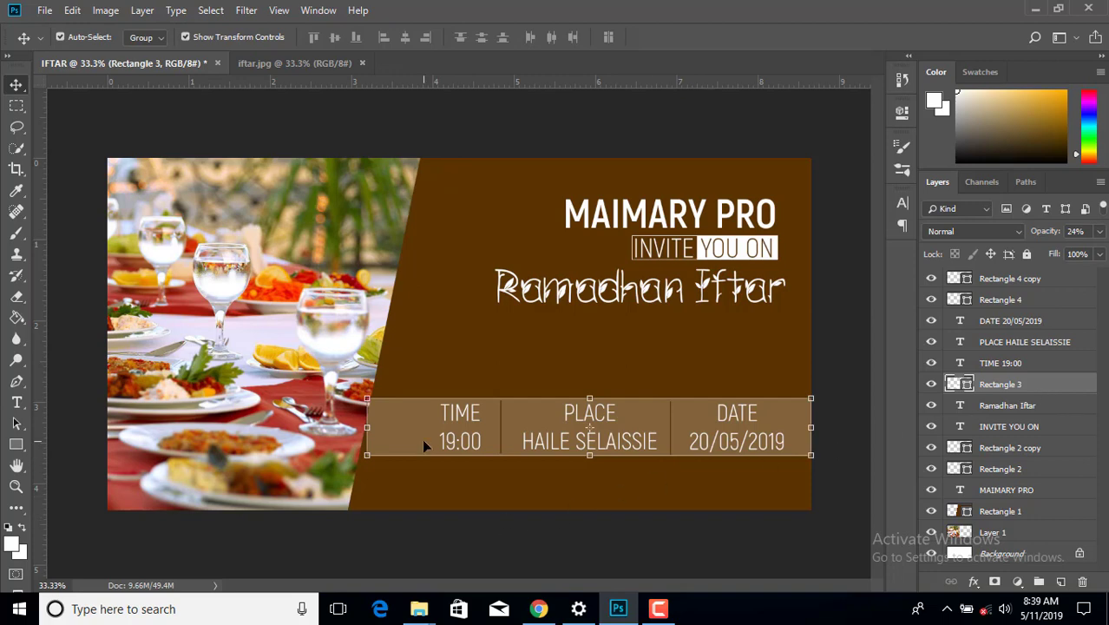
- Skew the info band's left end to about -11.9° so it follows the panel's diagonal edge
key(ctrl+t)
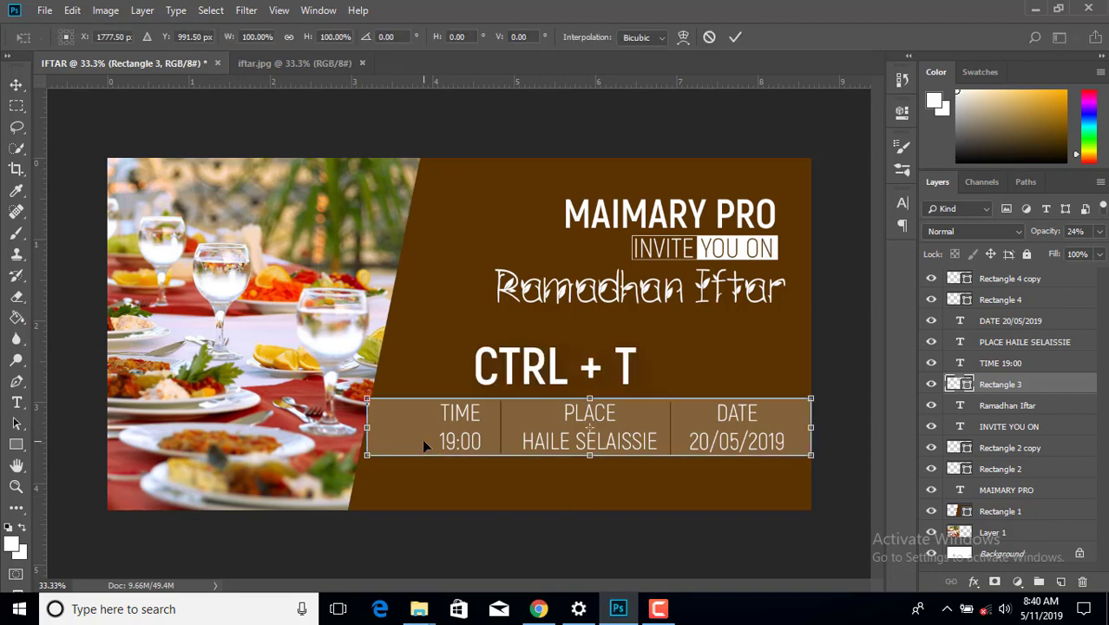
right_click(421, 439)
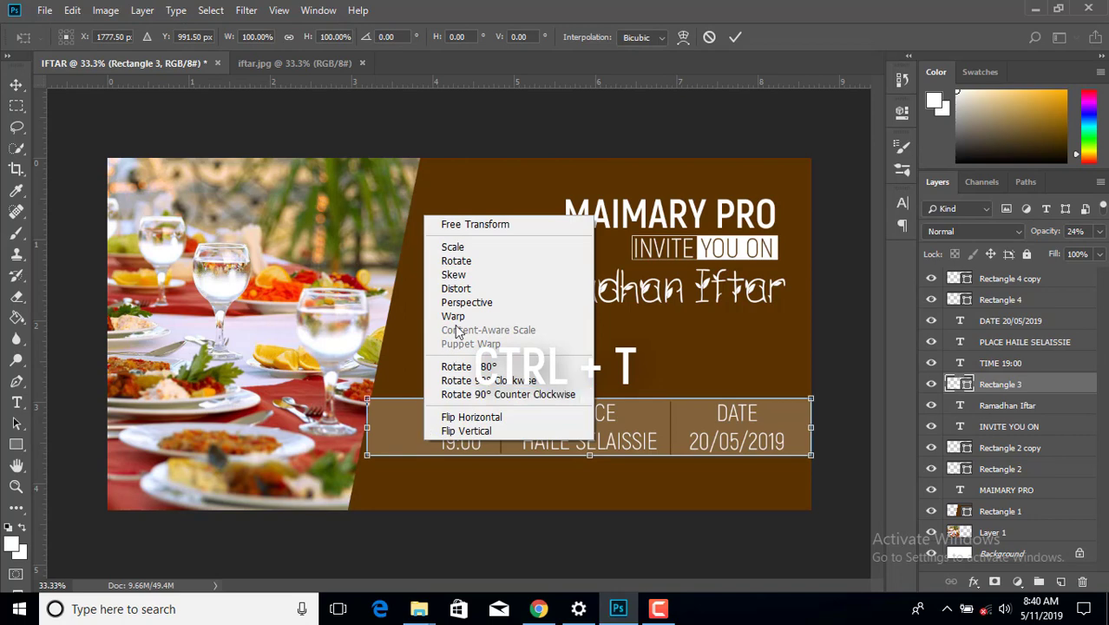
click(465, 275)
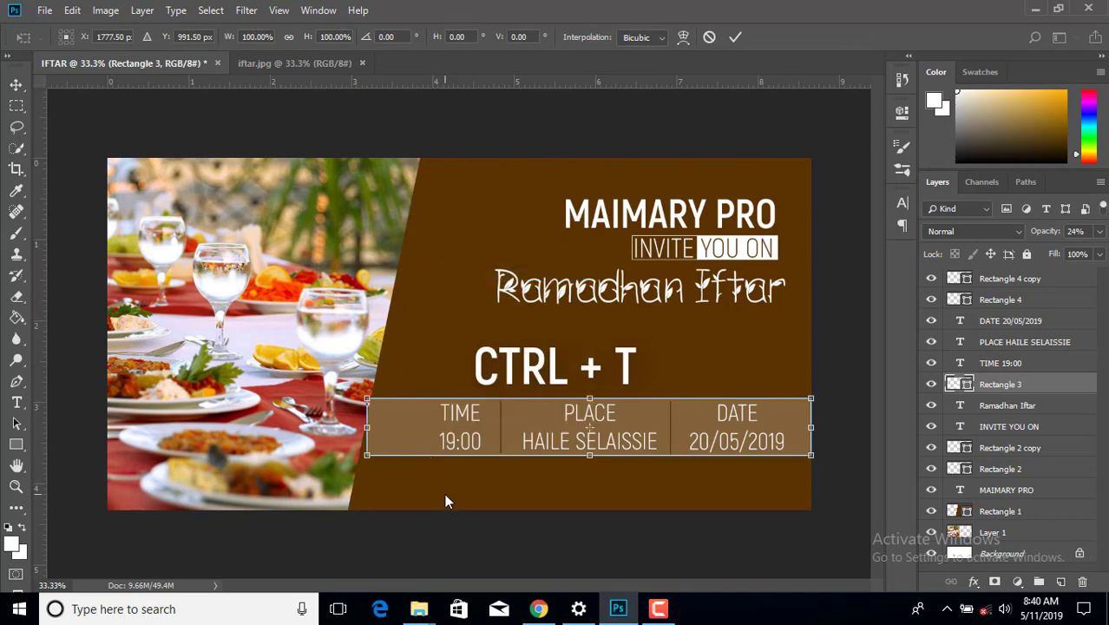
key(ctrl+plus)
key(ctrl+plus)
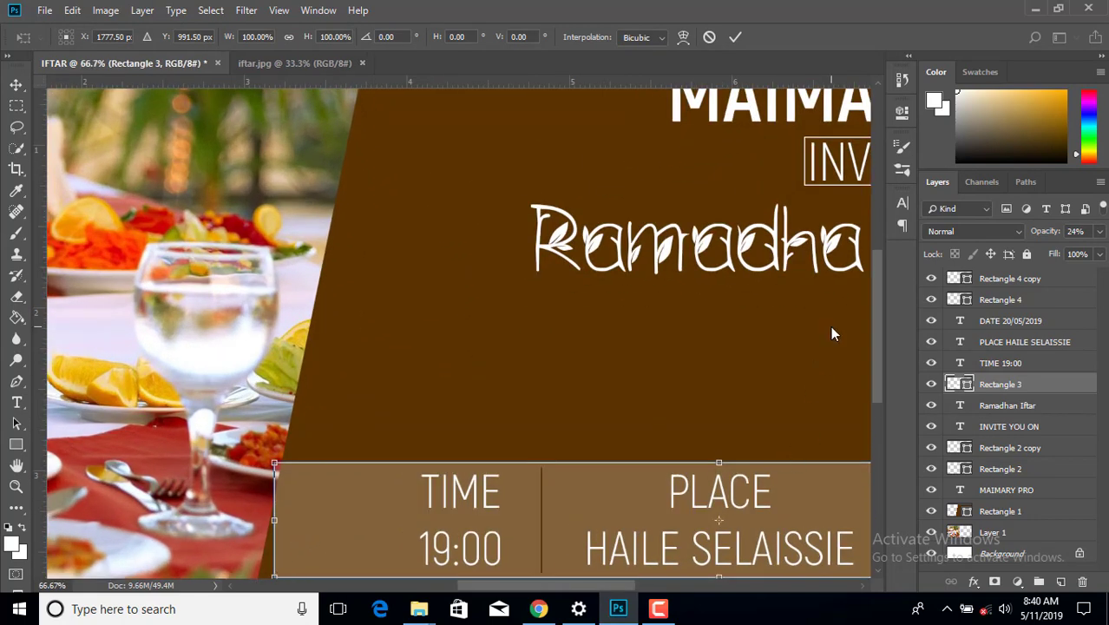
scroll(831, 328, down, 2)
drag(274, 512, 259, 515)
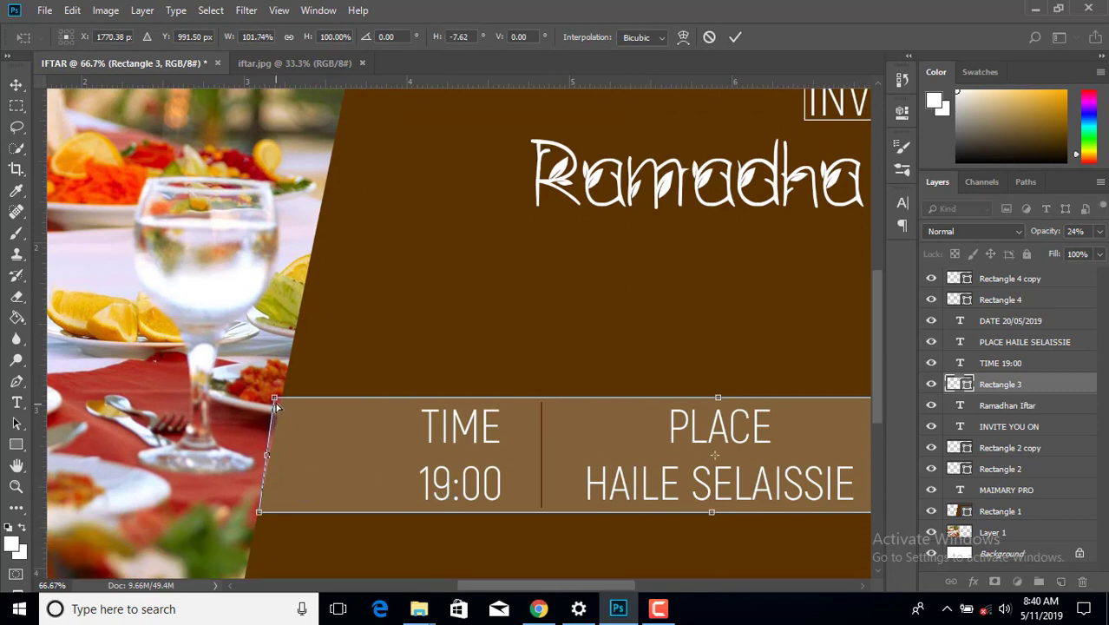
drag(274, 400, 280, 400)
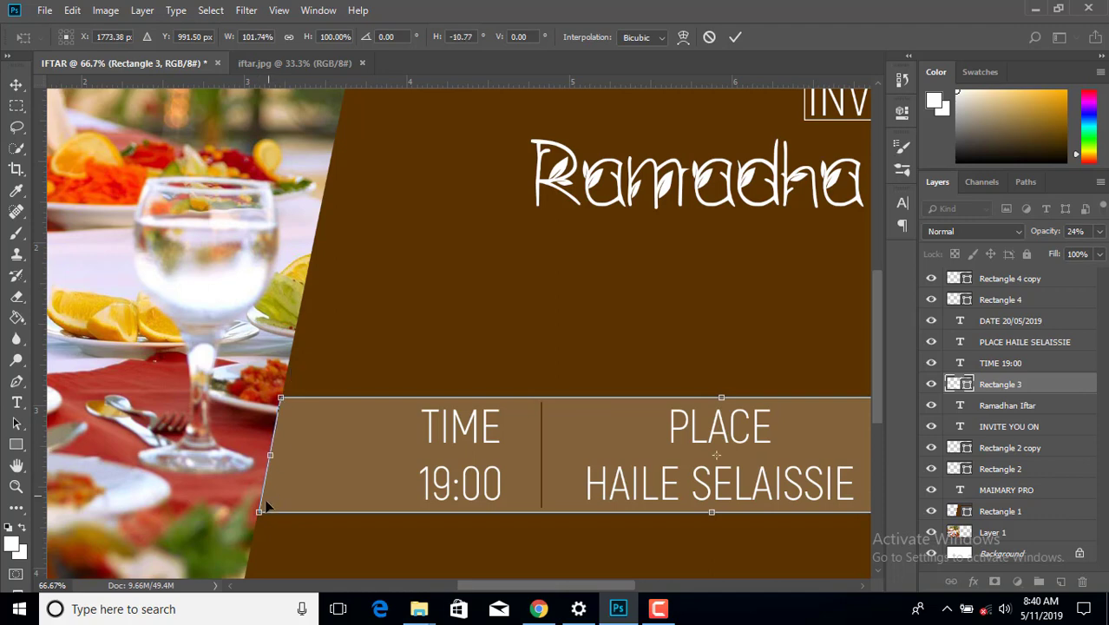
drag(260, 513, 258, 512)
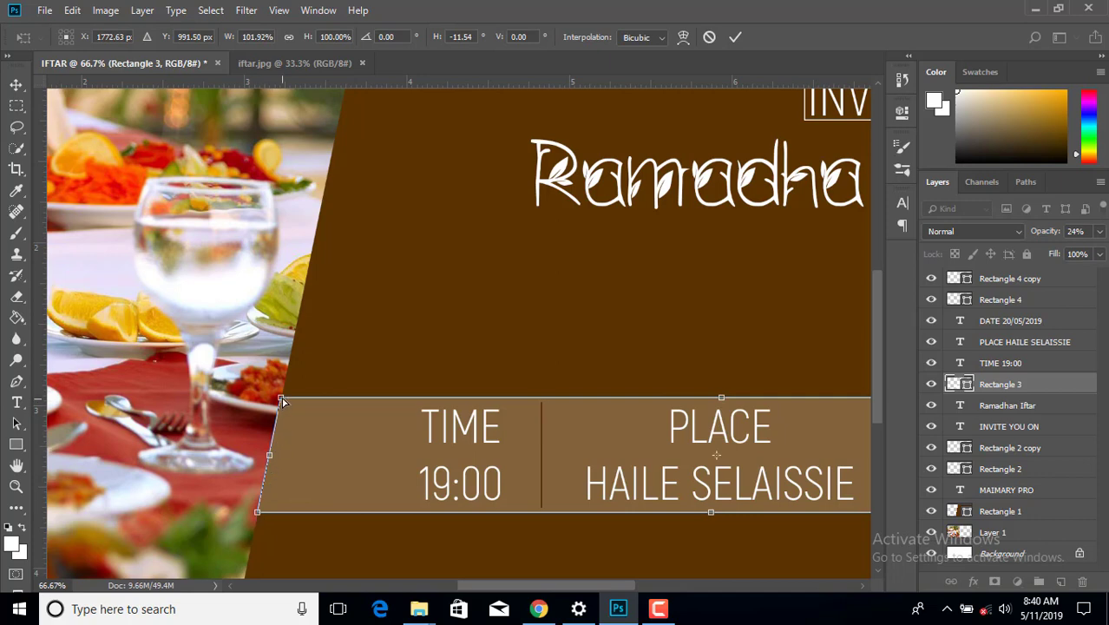
drag(283, 402, 282, 399)
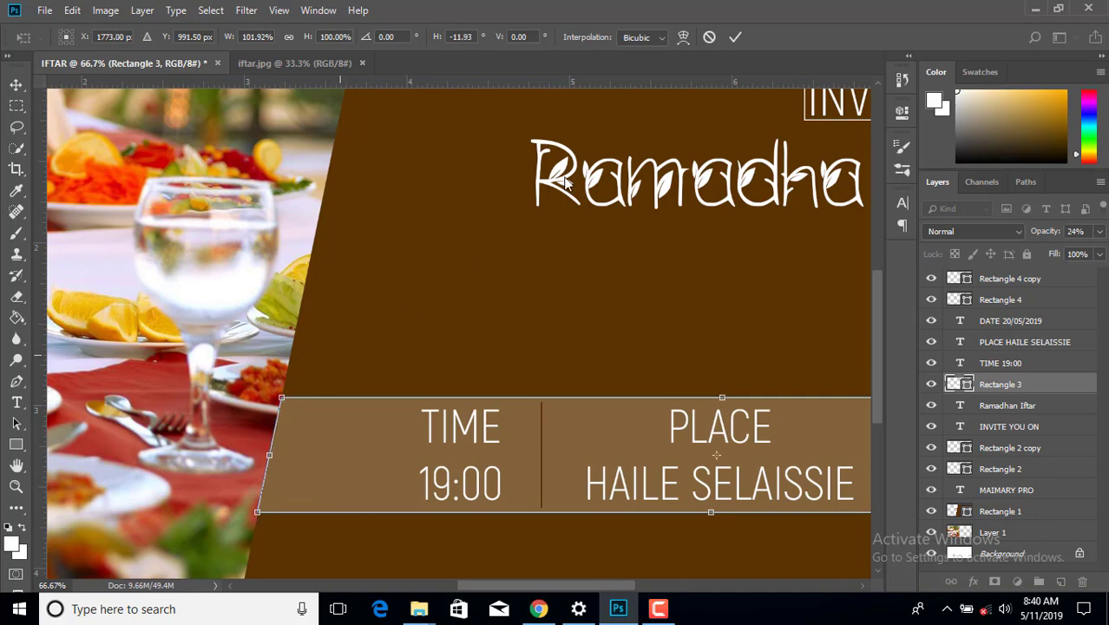
click(728, 41)
click(469, 305)
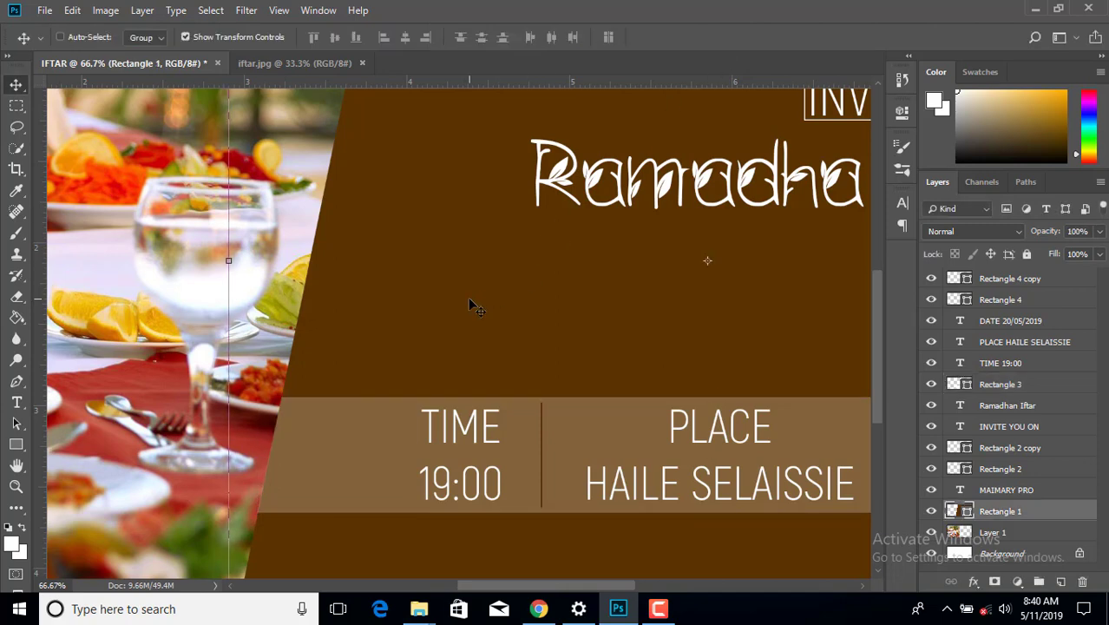
key(ctrl+minus)
key(ctrl+minus)
key(ctrl+minus)
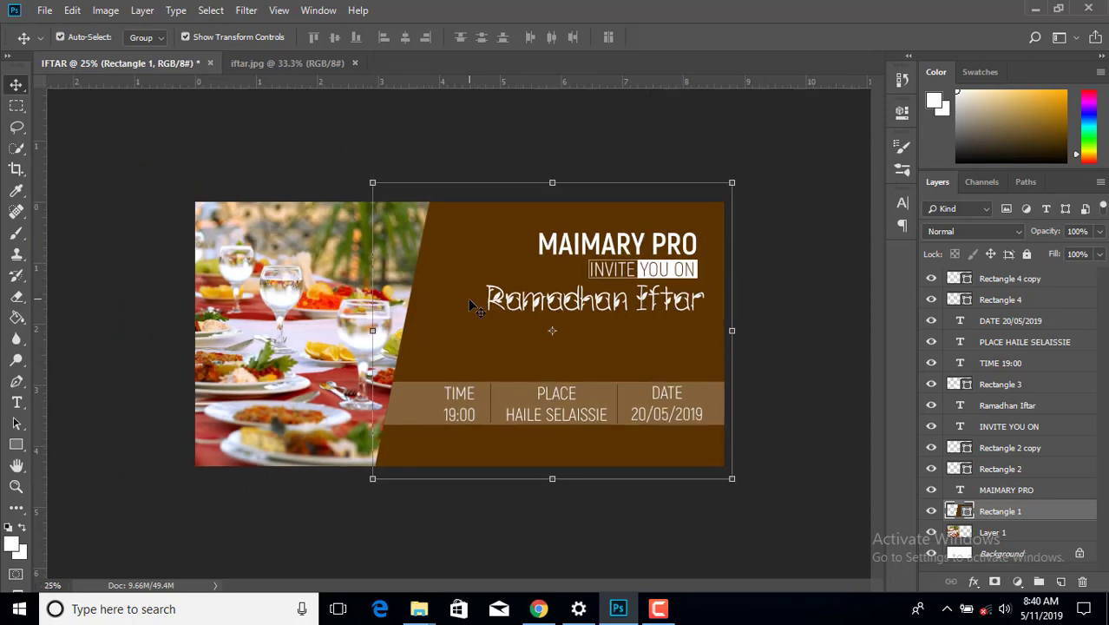
- Add a 'FOR MORE INFO: CONTACT' text line with the phone number below the info band
click(802, 314)
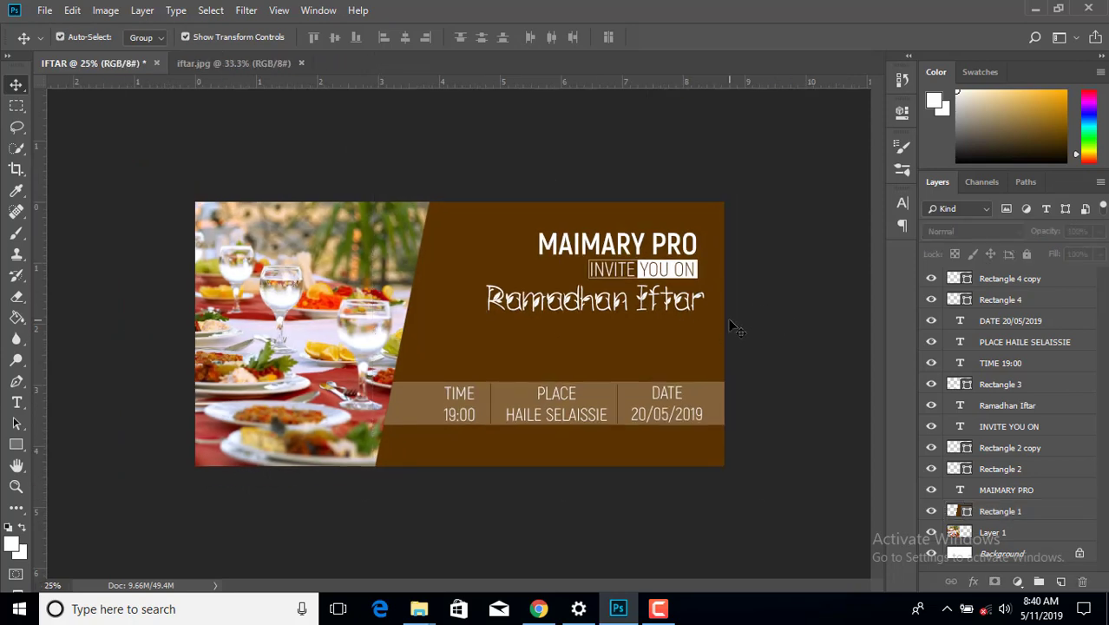
click(16, 402)
drag(445, 444, 724, 466)
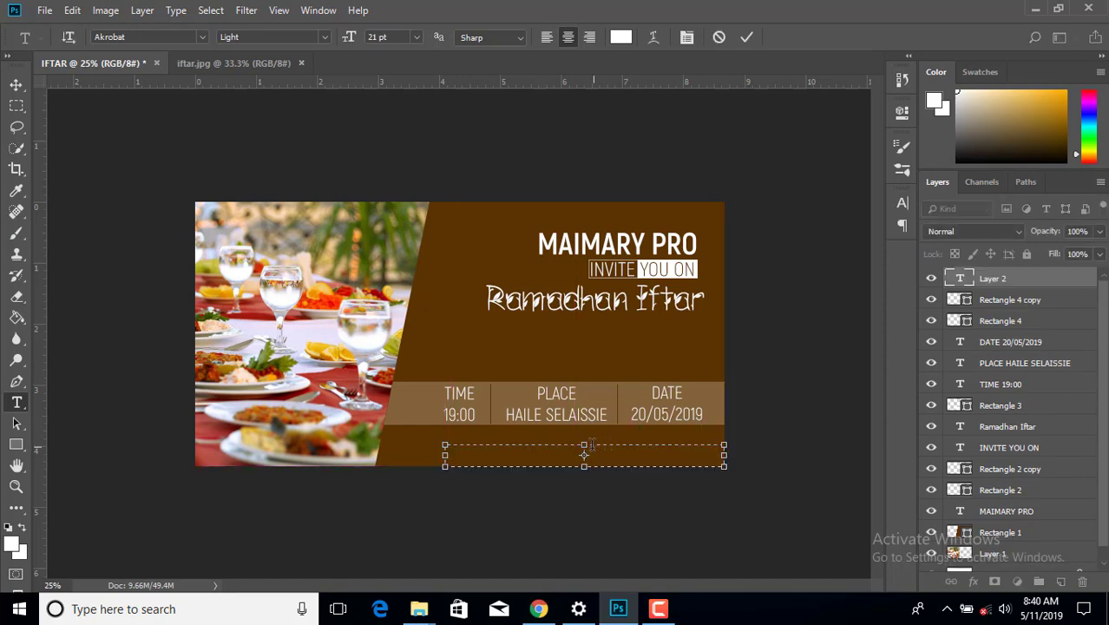
drag(584, 444, 590, 426)
text(FO)
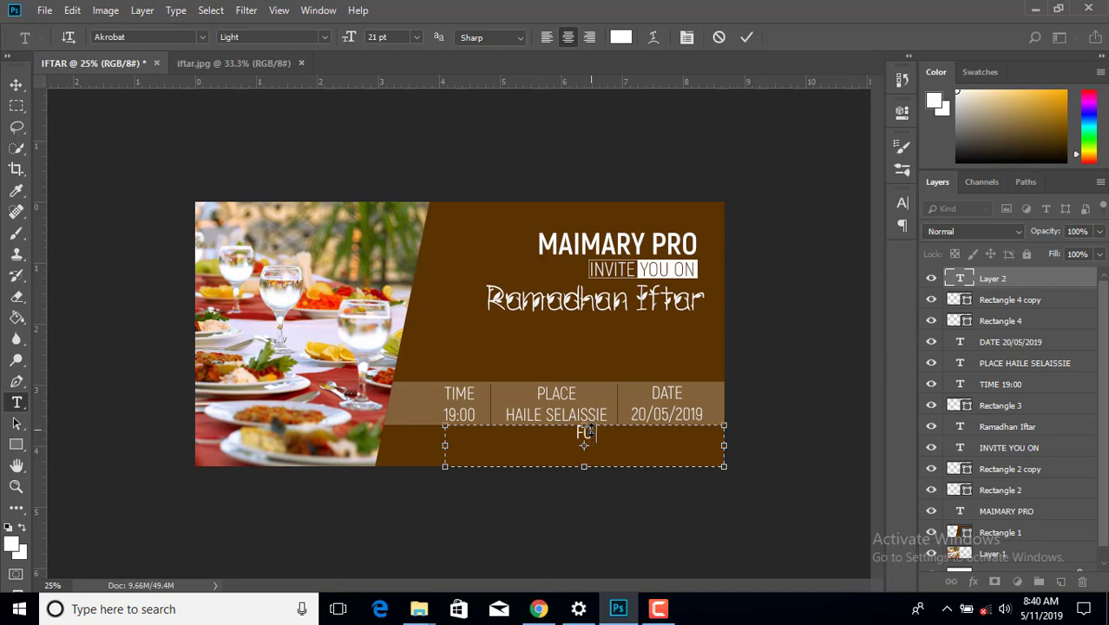
text(R MORE)
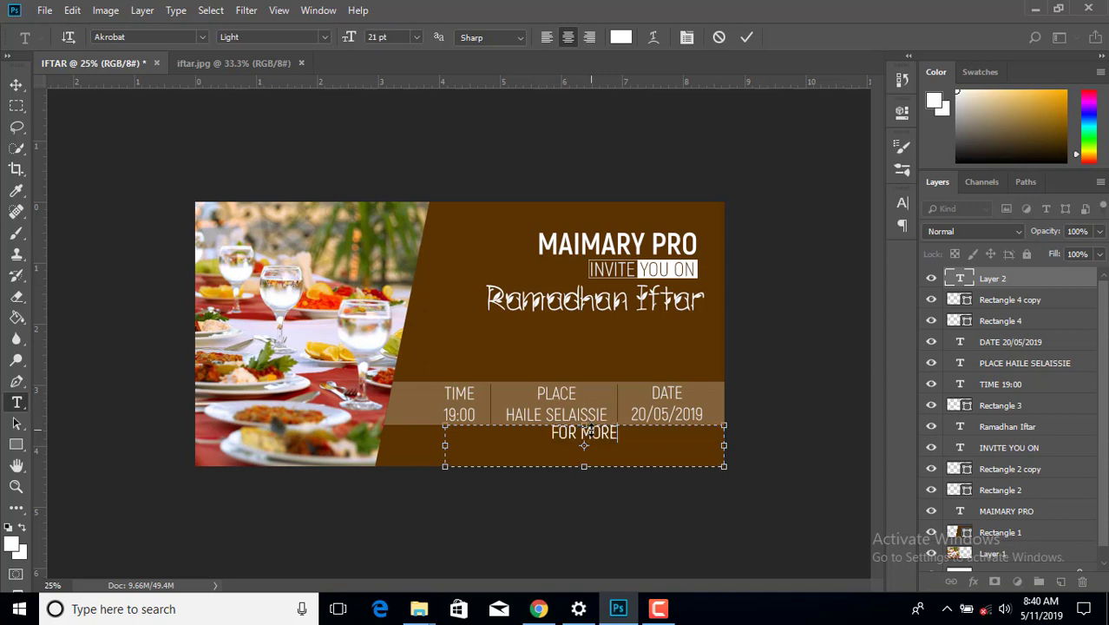
text( INFO)
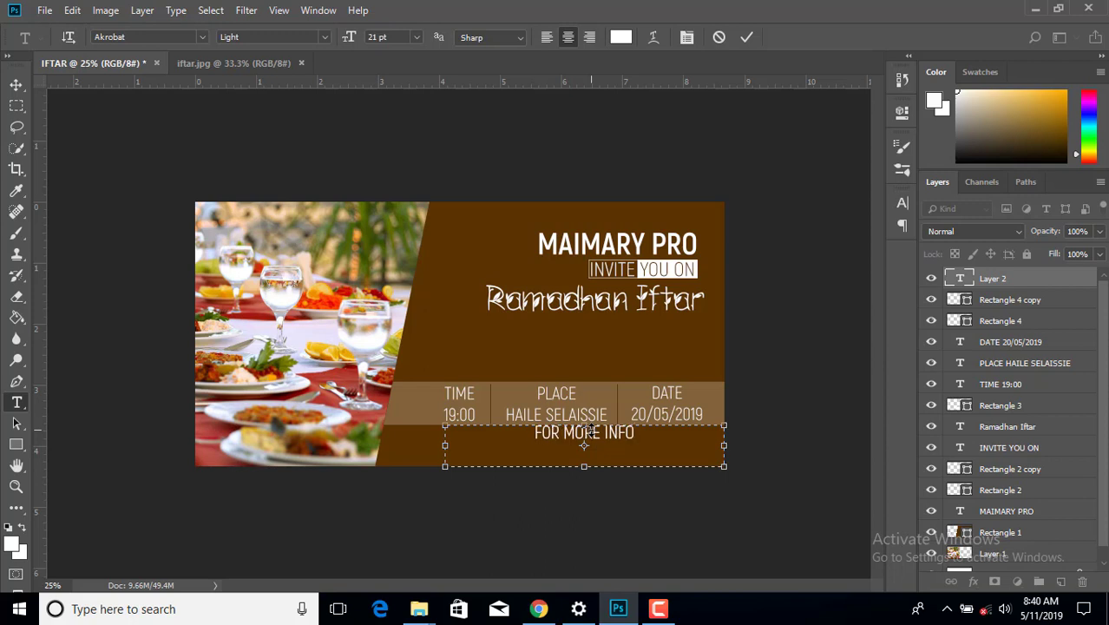
text(:)
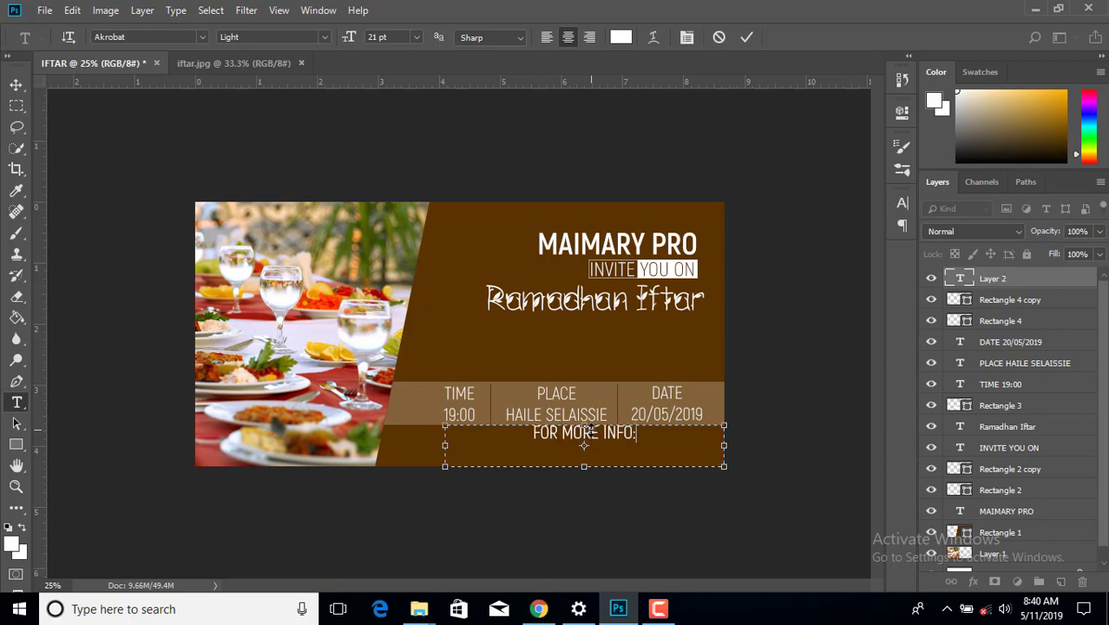
text( CO)
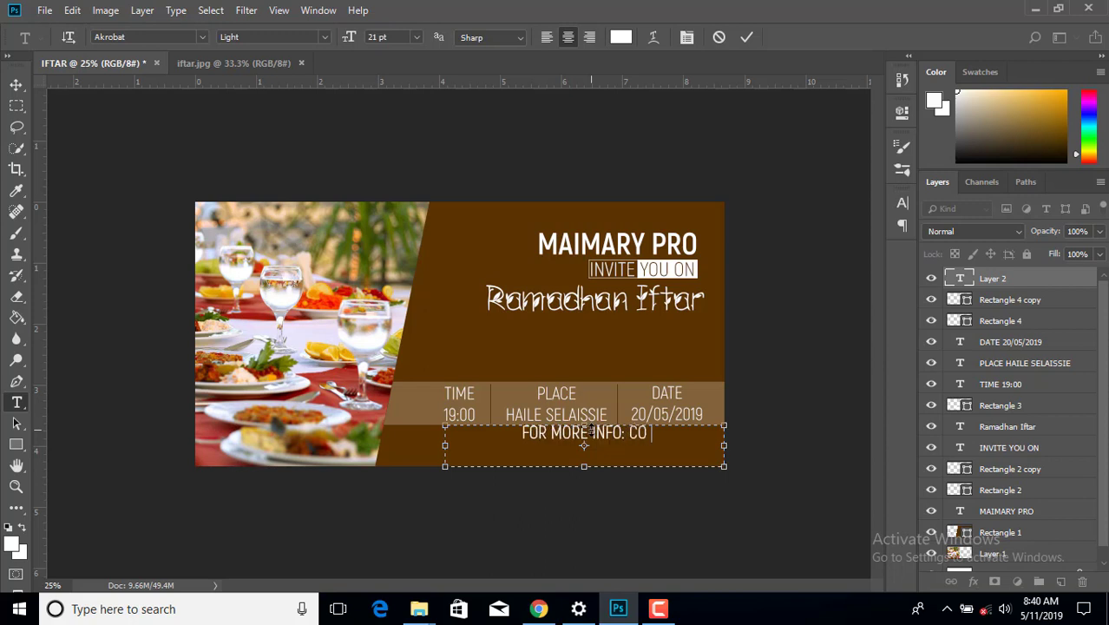
text(NT)
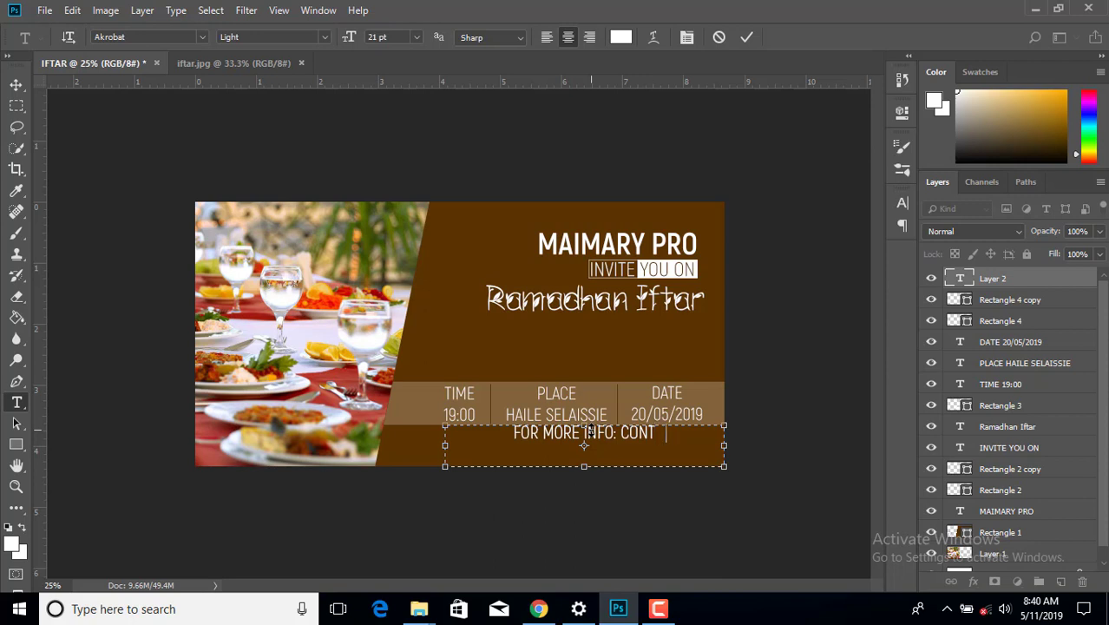
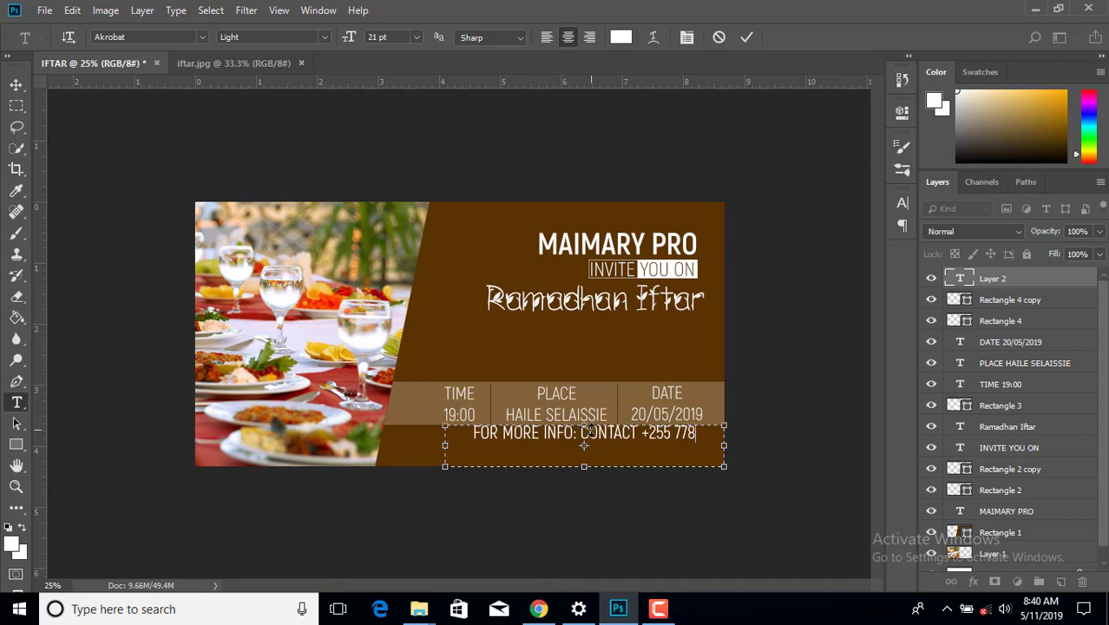
- Insert the missing space in the phone number and nudge the contact line down twice
click(696, 432)
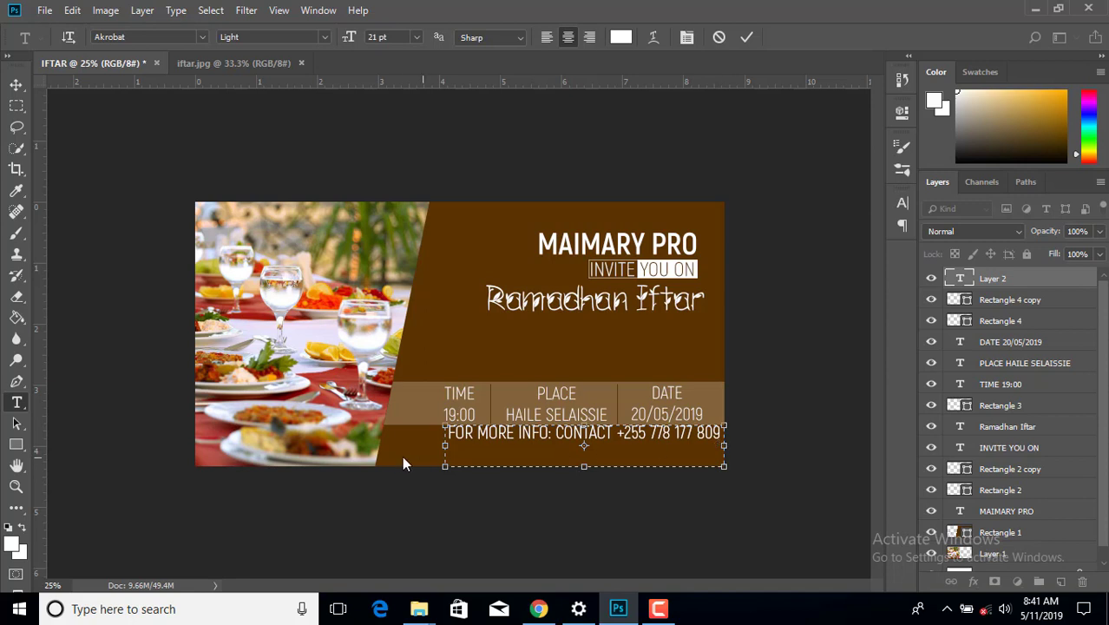
click(15, 84)
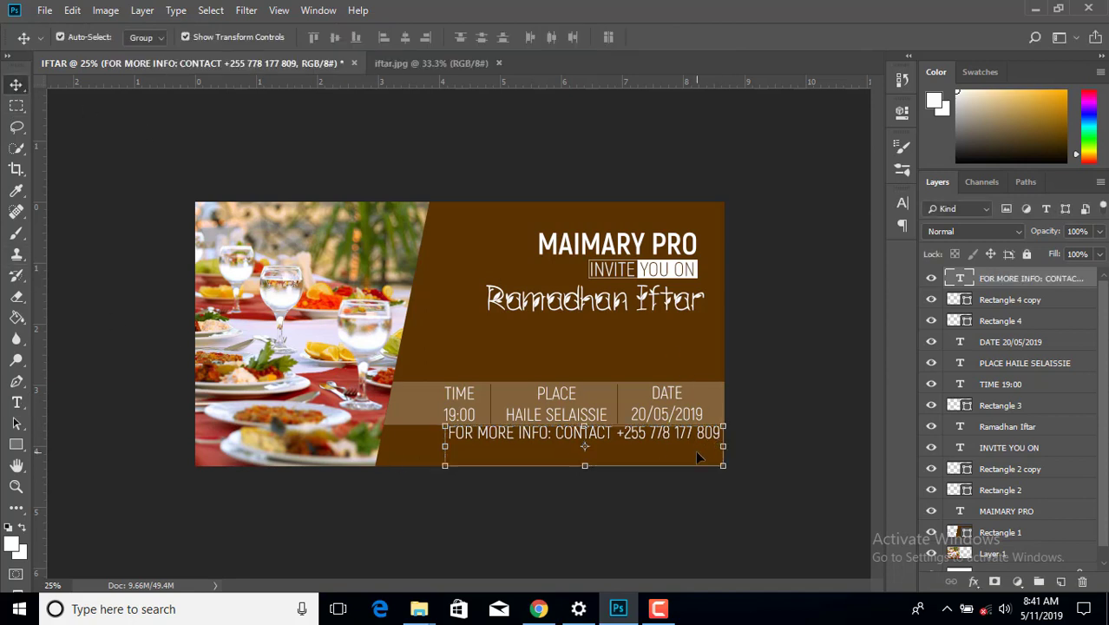
key(shift+Down)
key(shift+Down)
key(shift+Down)
key(shift+Down)
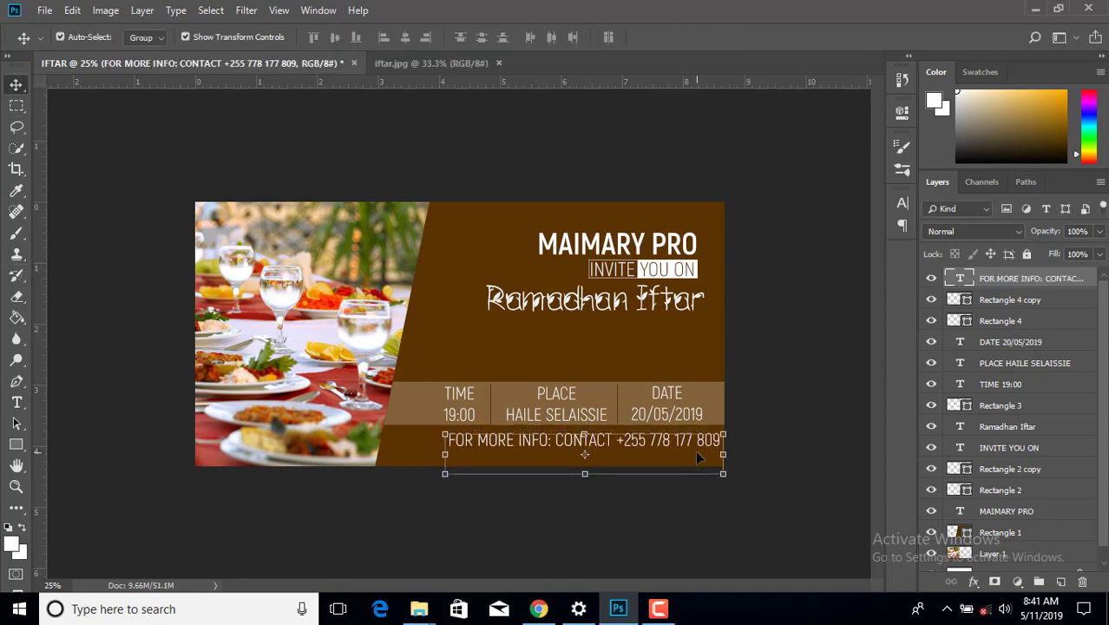
key(shift+Down)
key(shift+Down)
key(shift+Down)
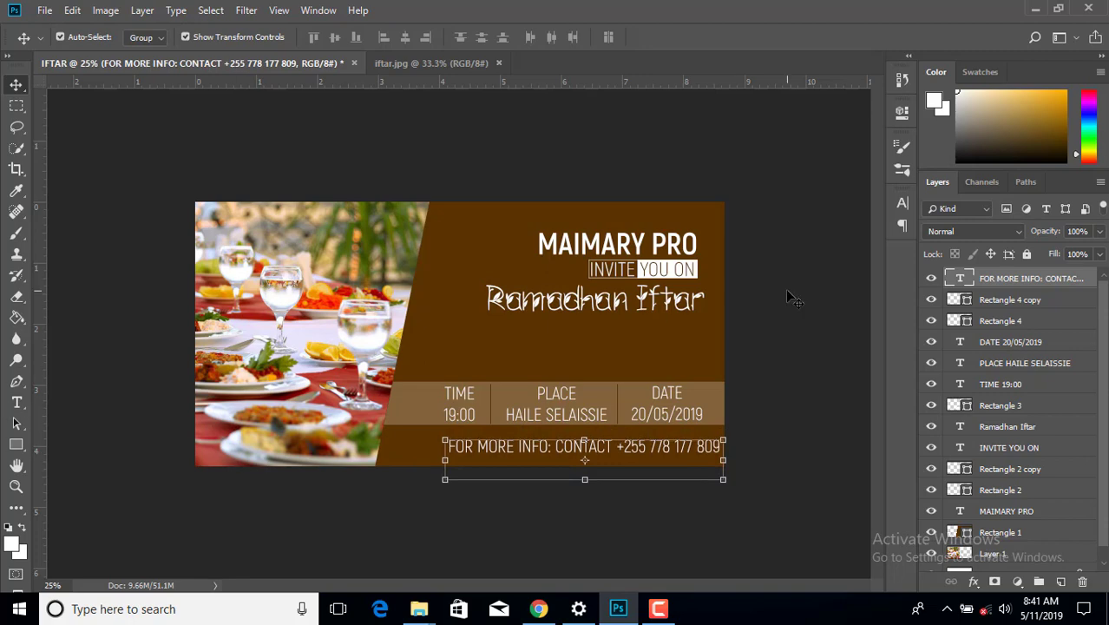
click(788, 293)
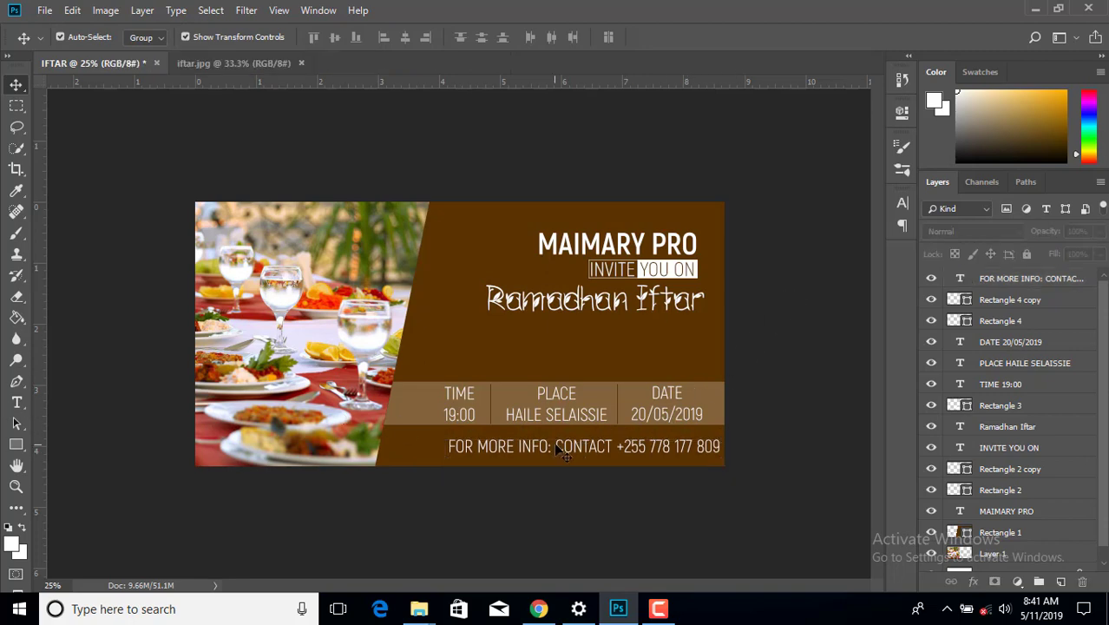
- Group the DATE, PLACE, TIME and Rectangle 3 layers into Group 1
click(699, 406)
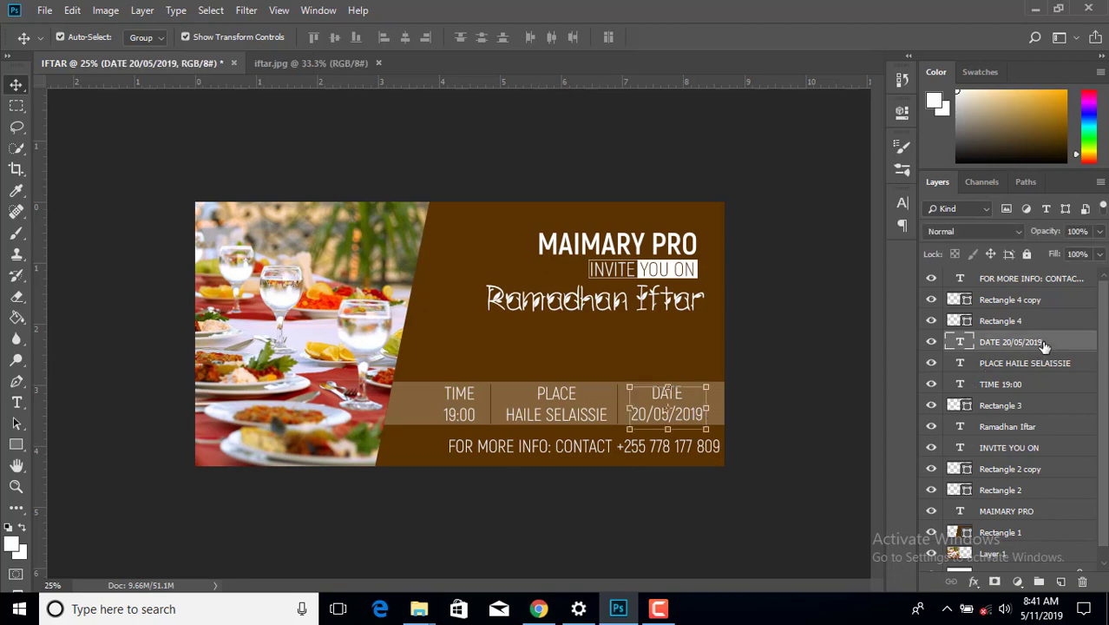
click(1044, 364)
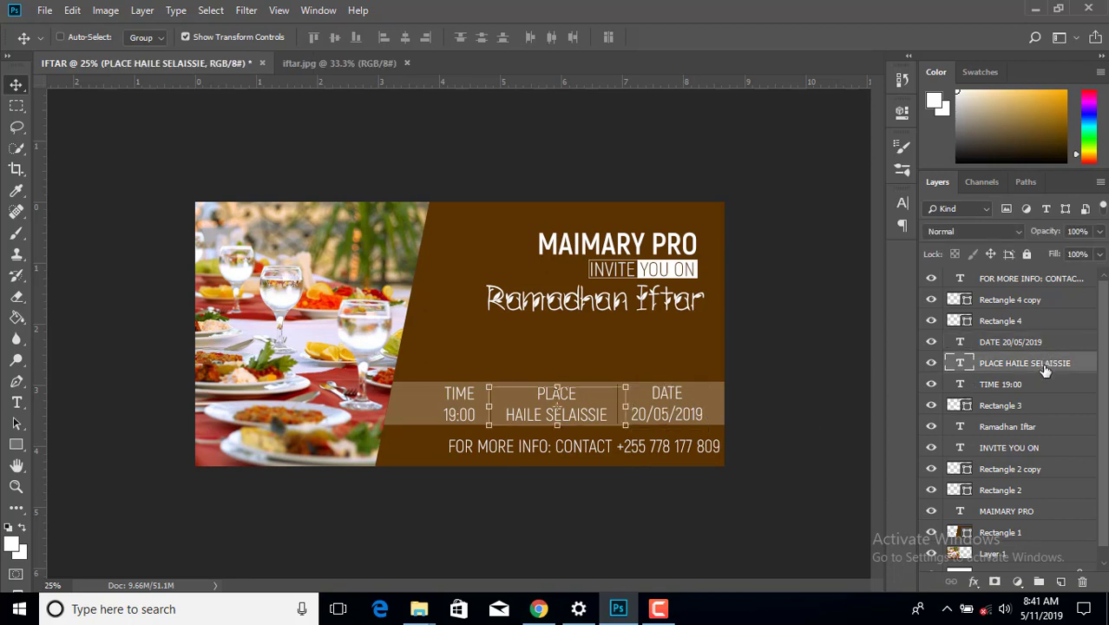
ctrl+click(1041, 384)
ctrl+click(1037, 405)
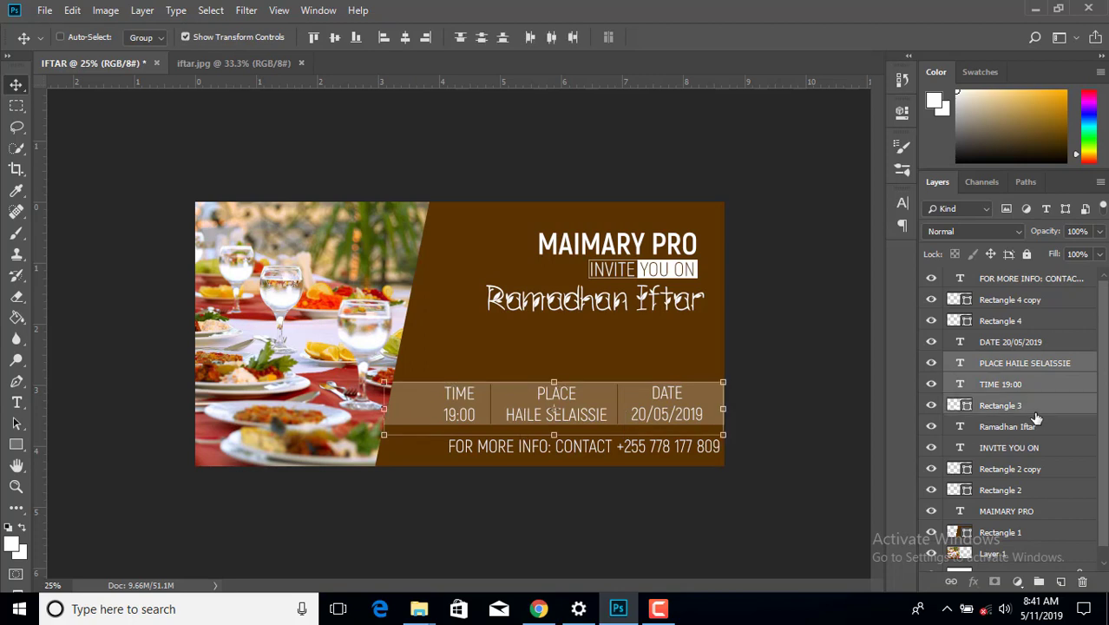
ctrl+click(1030, 345)
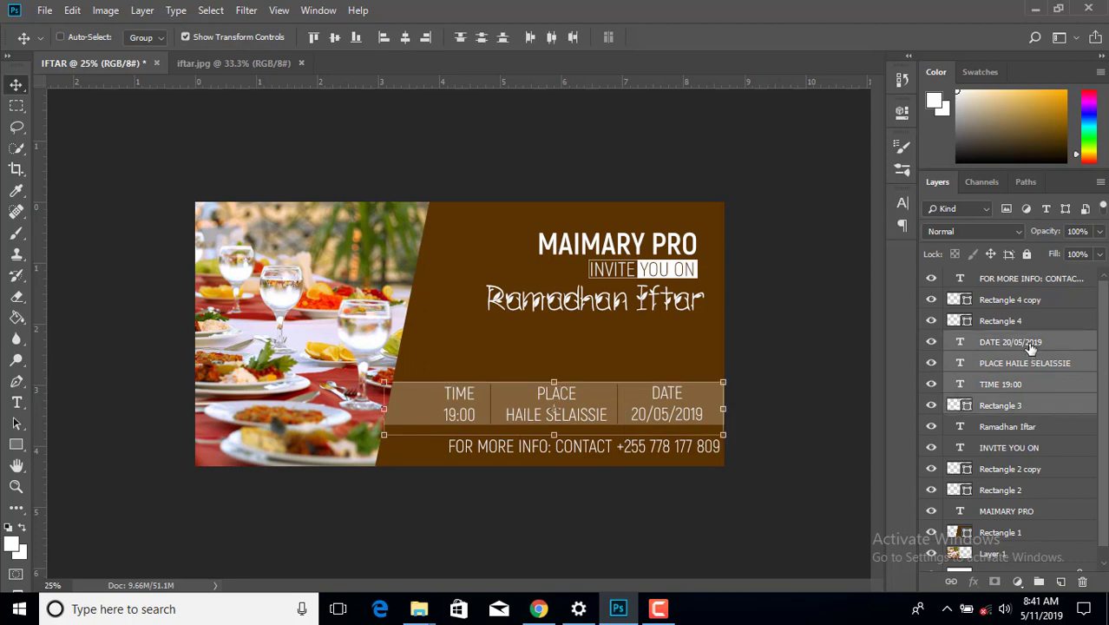
click(1039, 581)
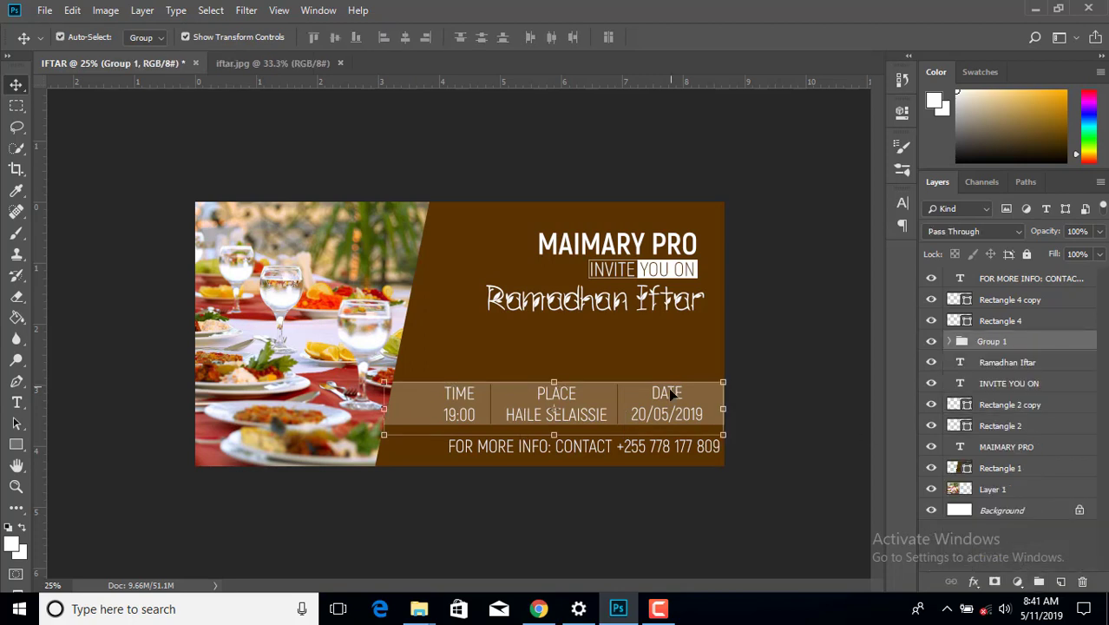
drag(670, 393, 575, 422)
key(ctrl+z)
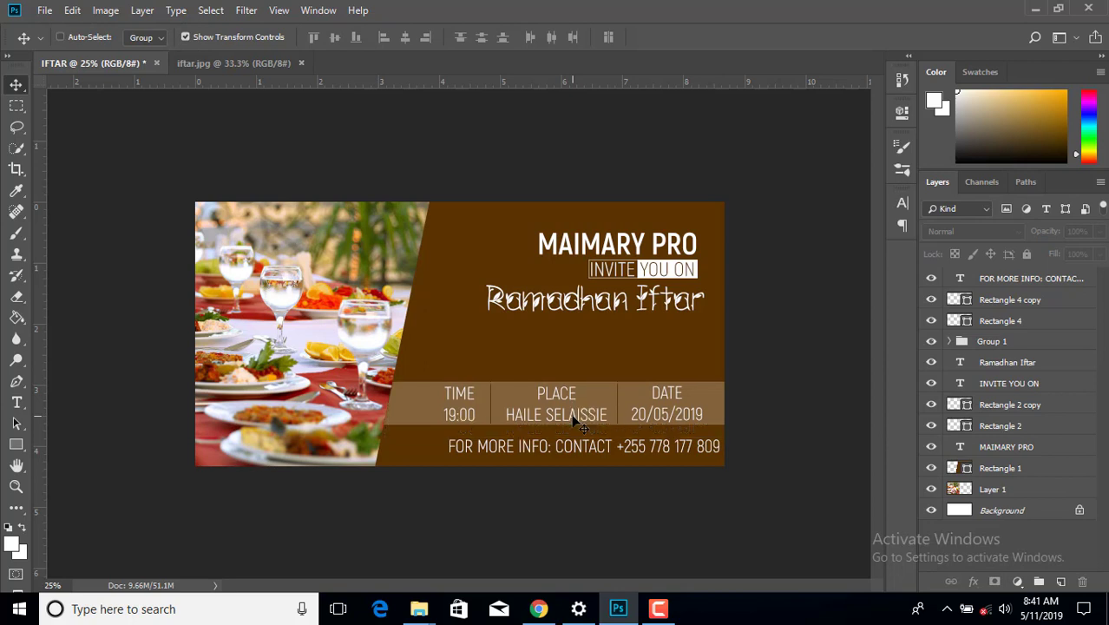
- Move Rectangle 4 and Rectangle 4 copy into Group 1, then nudge the group down twice
click(997, 429)
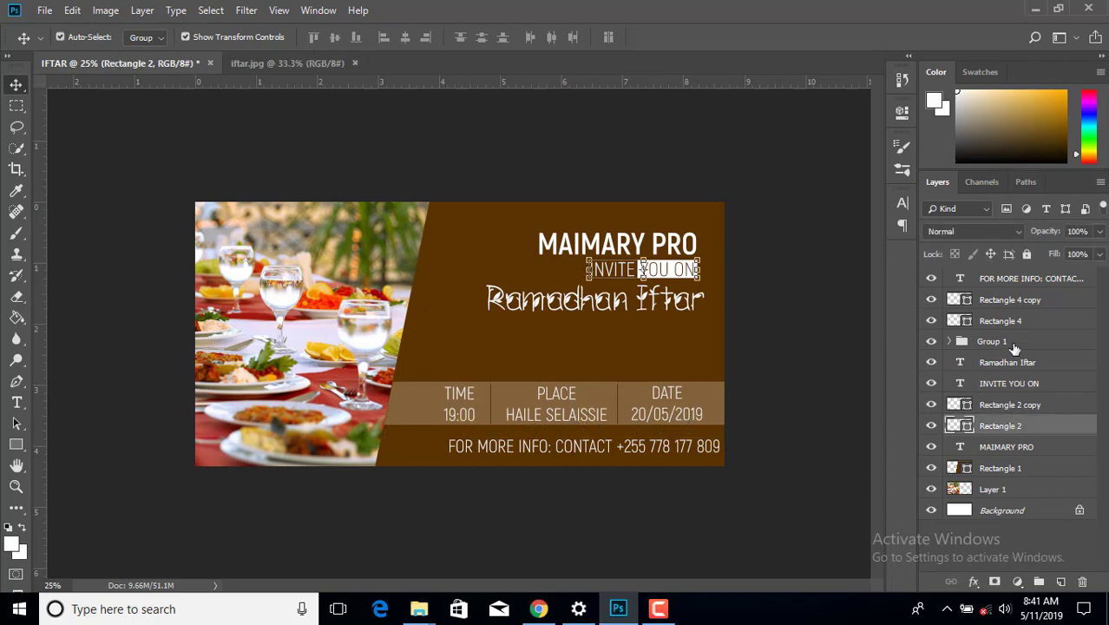
click(970, 346)
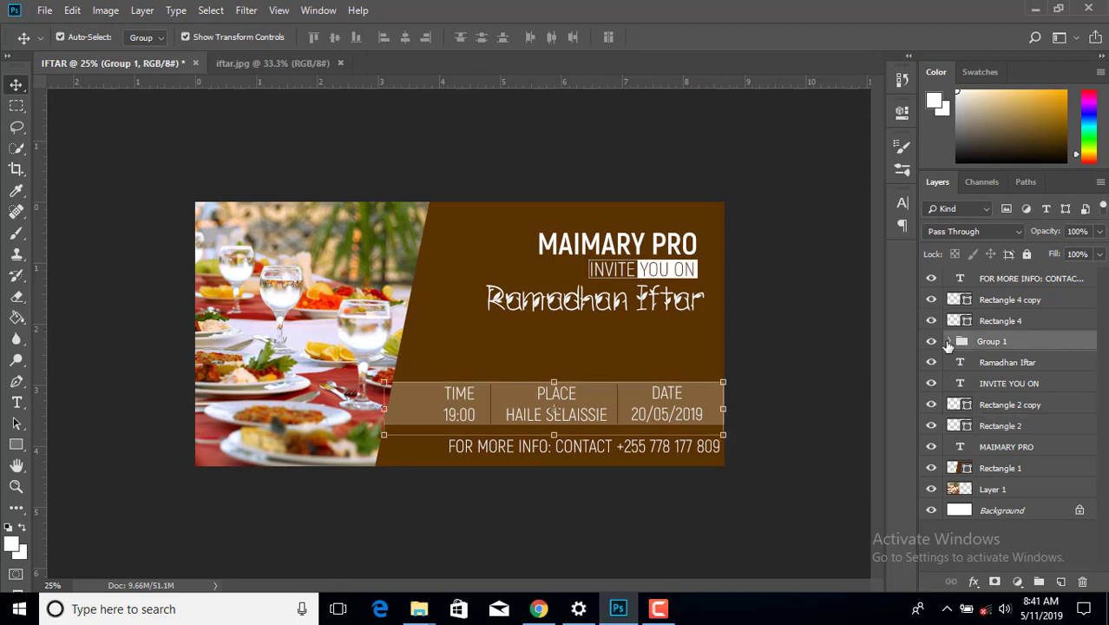
click(949, 343)
click(1011, 322)
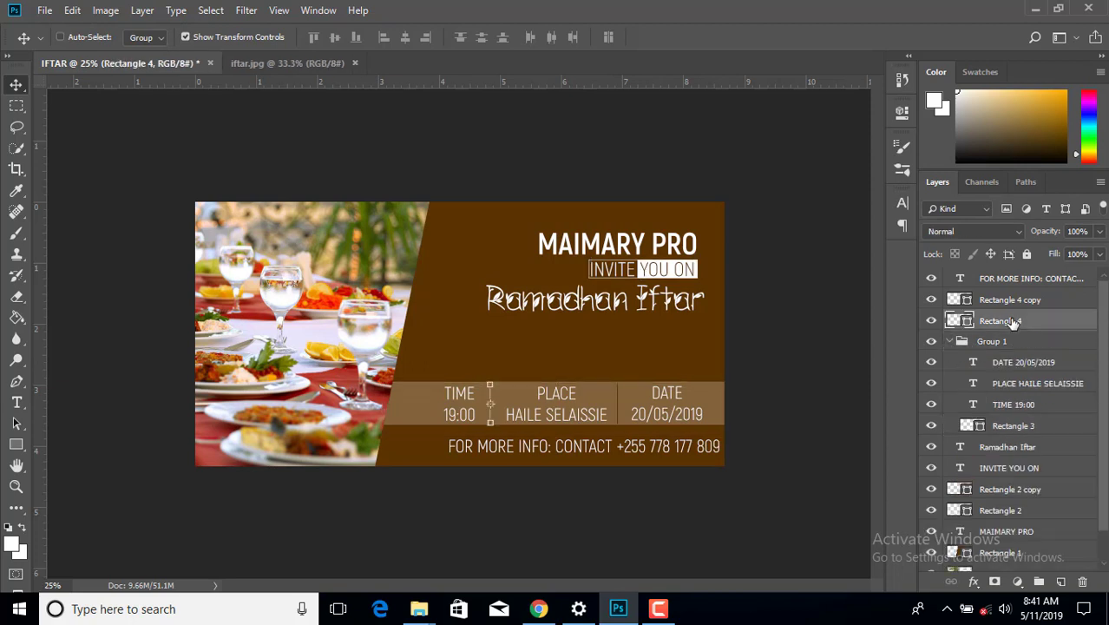
shift+click(1011, 301)
drag(1011, 304, 1009, 357)
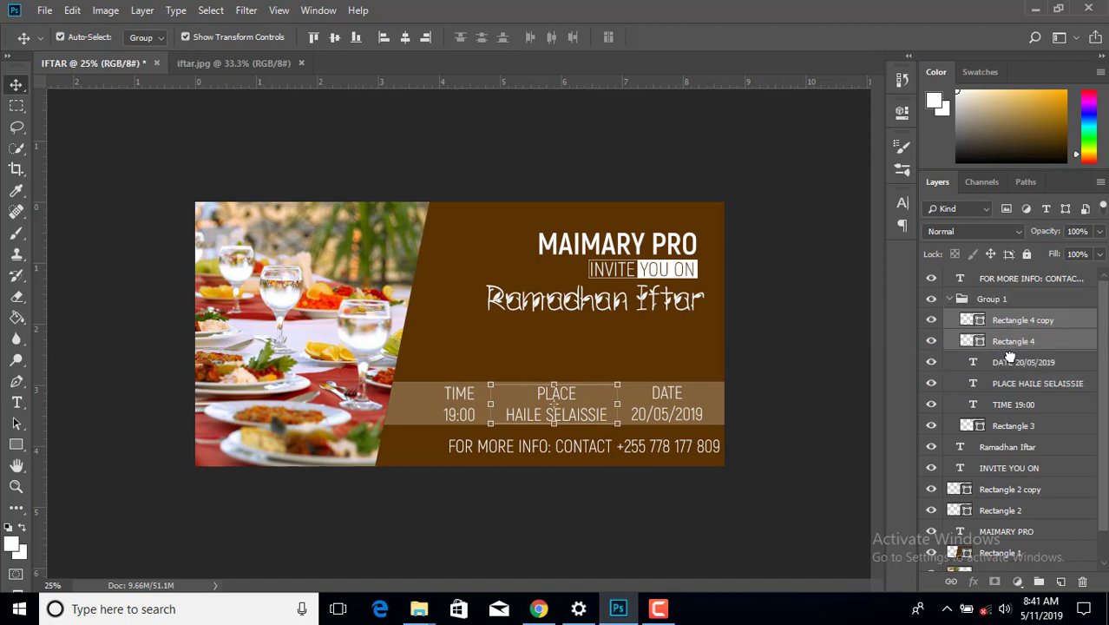
click(949, 299)
key(shift+Down)
key(shift+Down)
key(shift+Down)
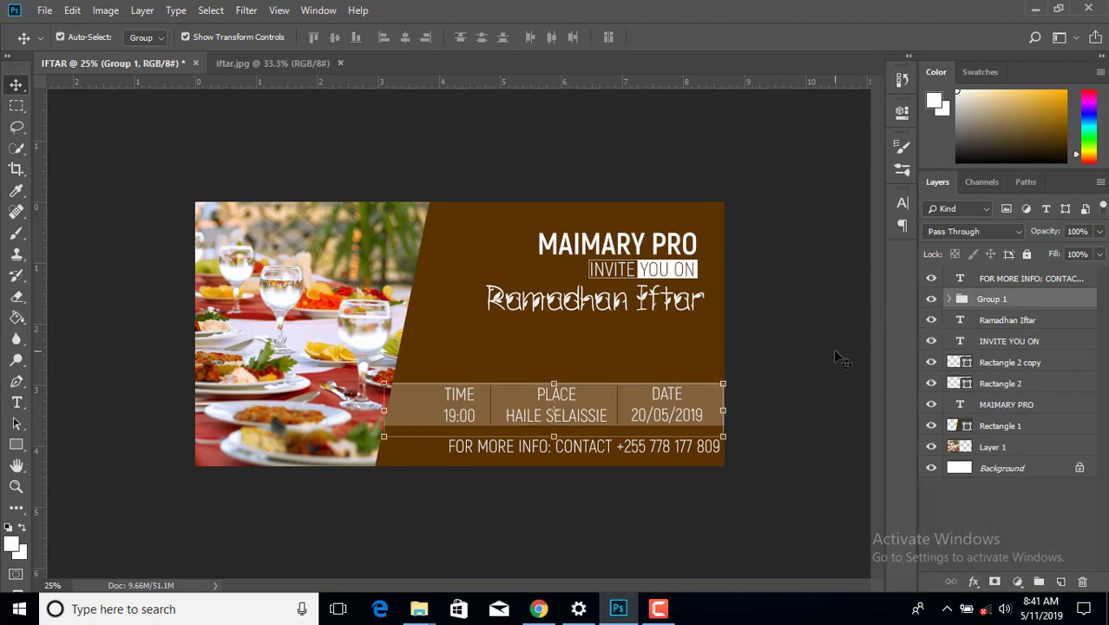
key(shift+Down)
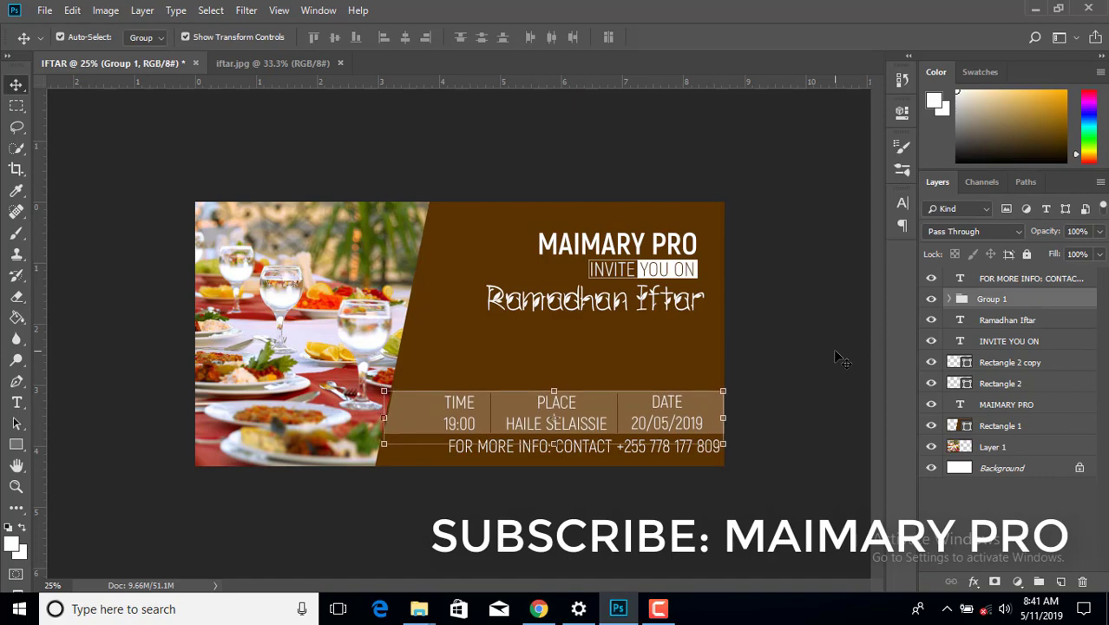
- Widen the info band group slightly to the left and commit the transform
click(833, 350)
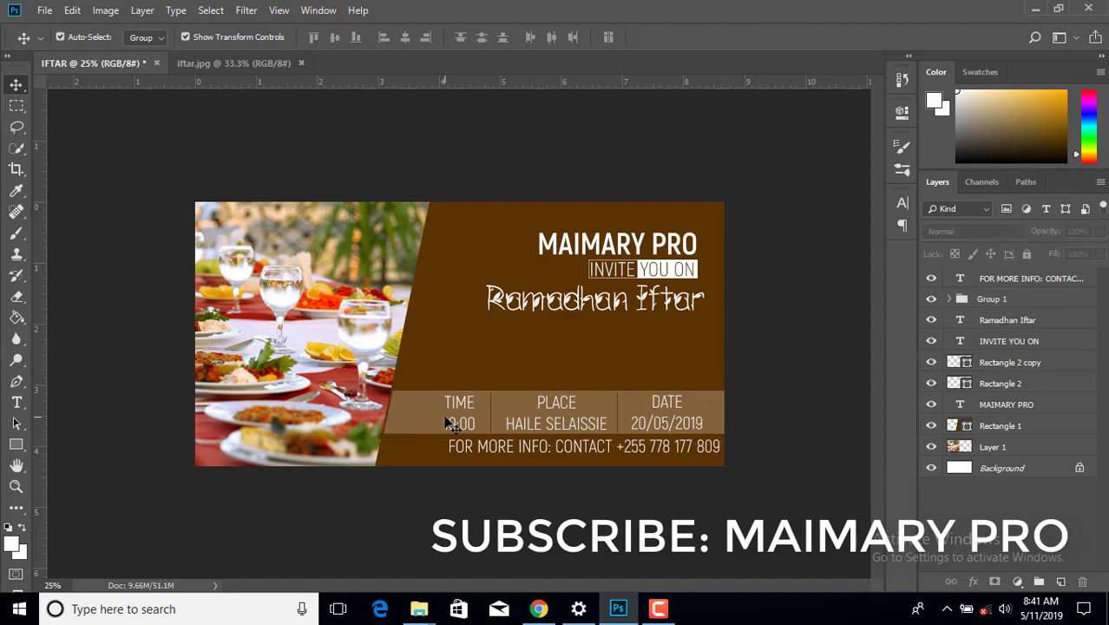
key(ctrl+plus)
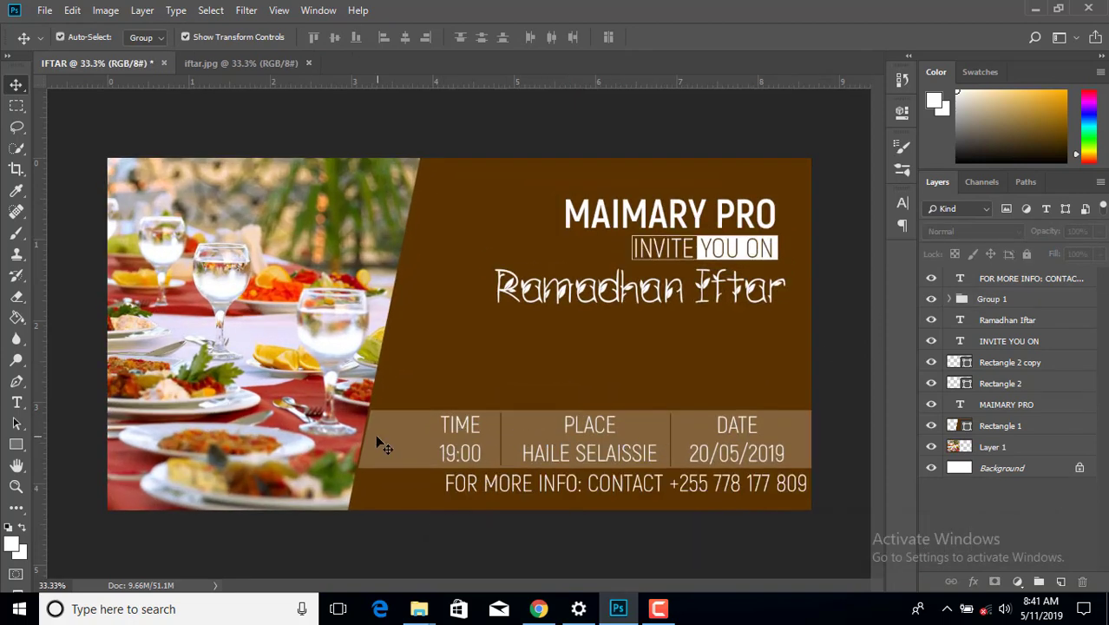
click(381, 445)
drag(360, 448, 359, 449)
click(734, 39)
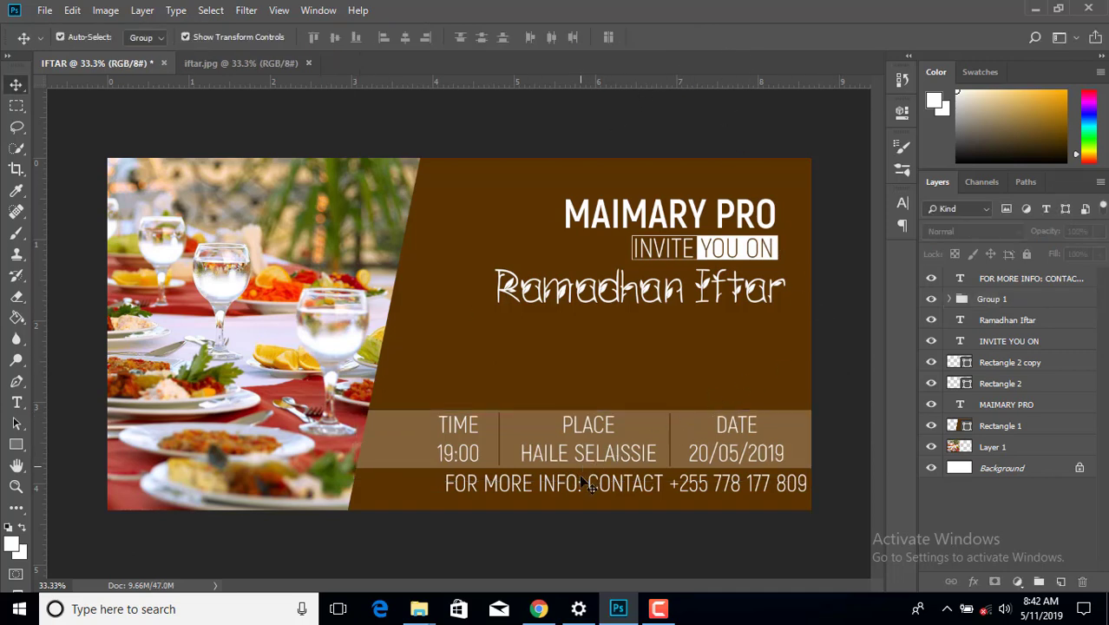
- Lower the FOR MORE INFO contact line slightly, then bring up the iftarcard folder
click(605, 493)
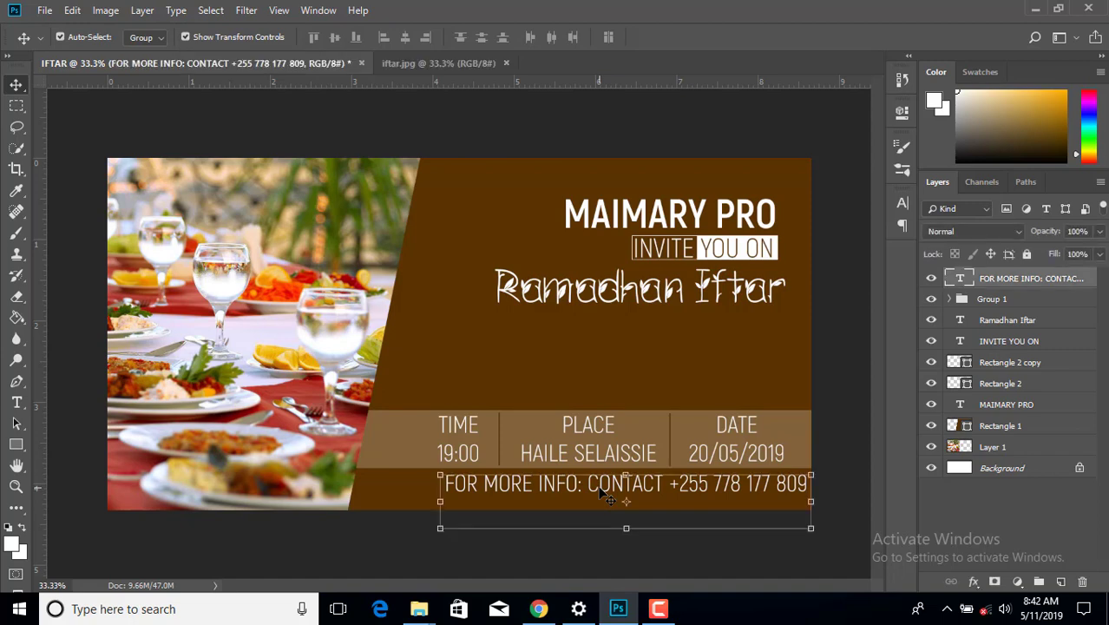
drag(605, 493, 604, 496)
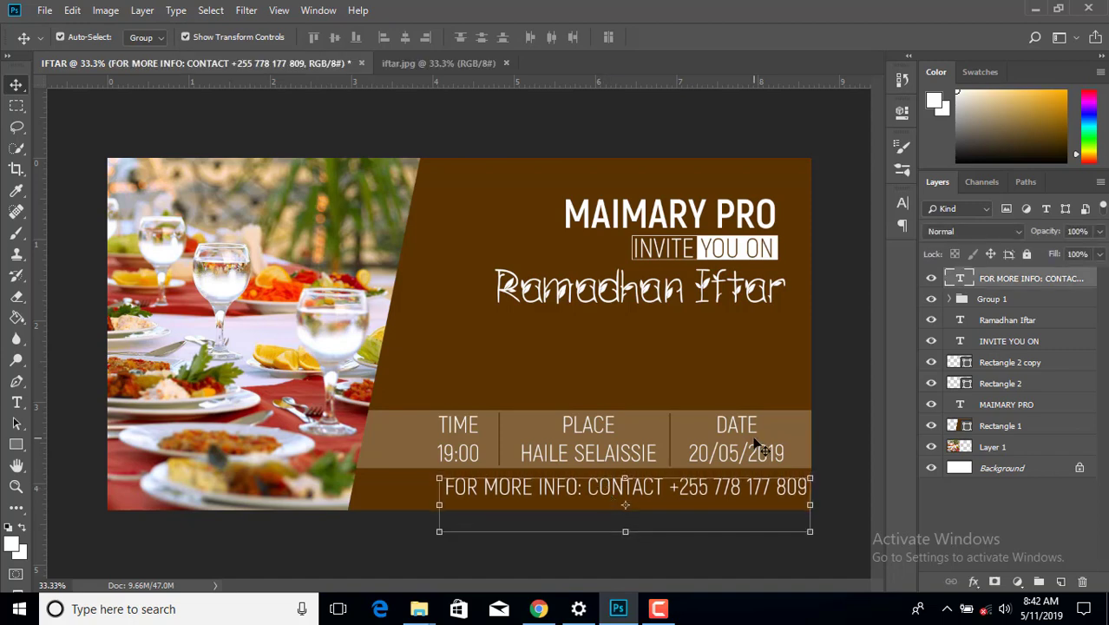
click(843, 260)
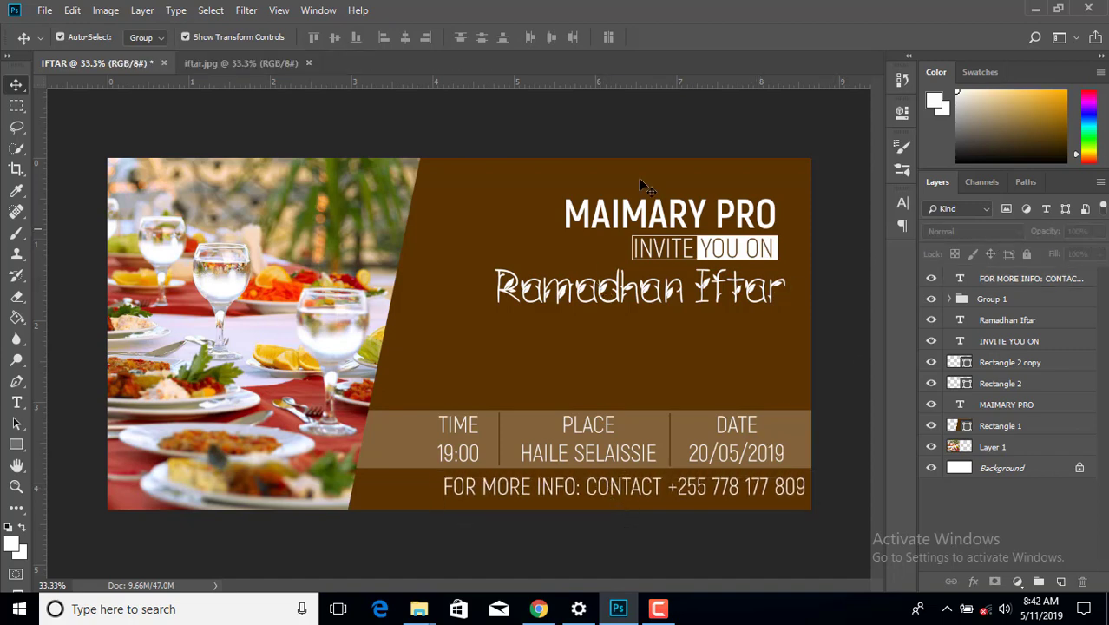
click(1035, 8)
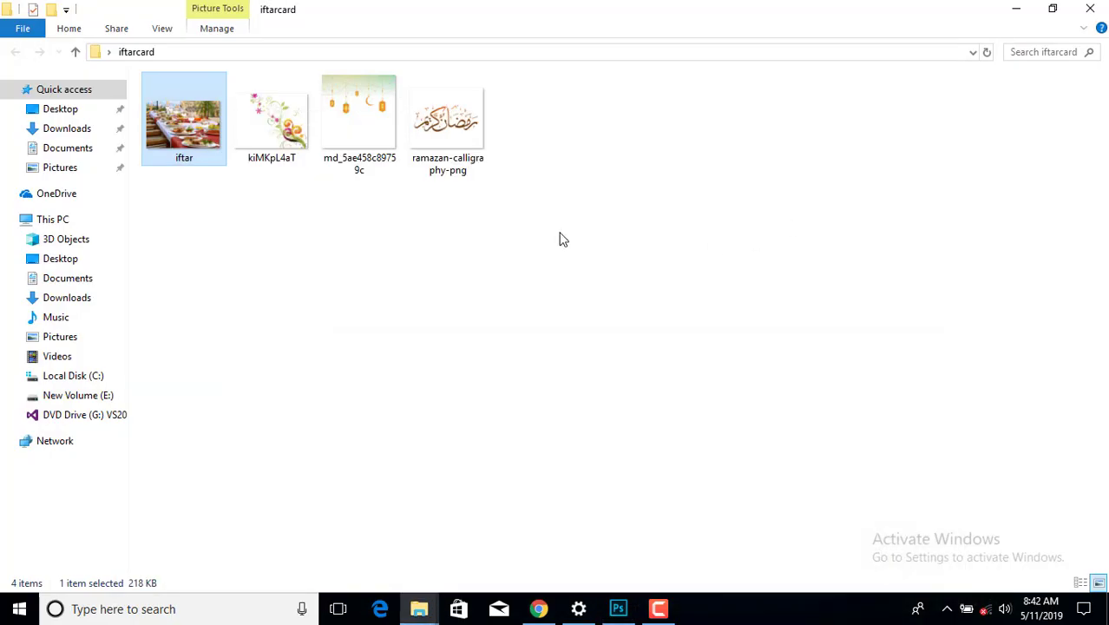
- Open ramazan-calligraphy-png with Adobe Photoshop CC 2018 from its context menu
click(450, 94)
right_click(446, 97)
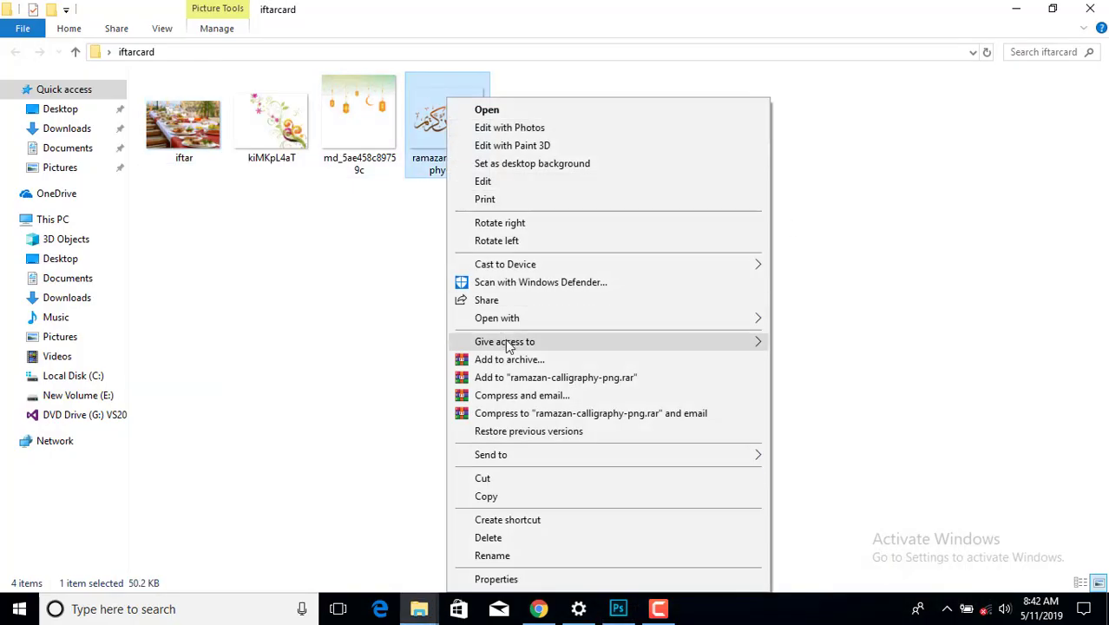
mouse_move(537, 329)
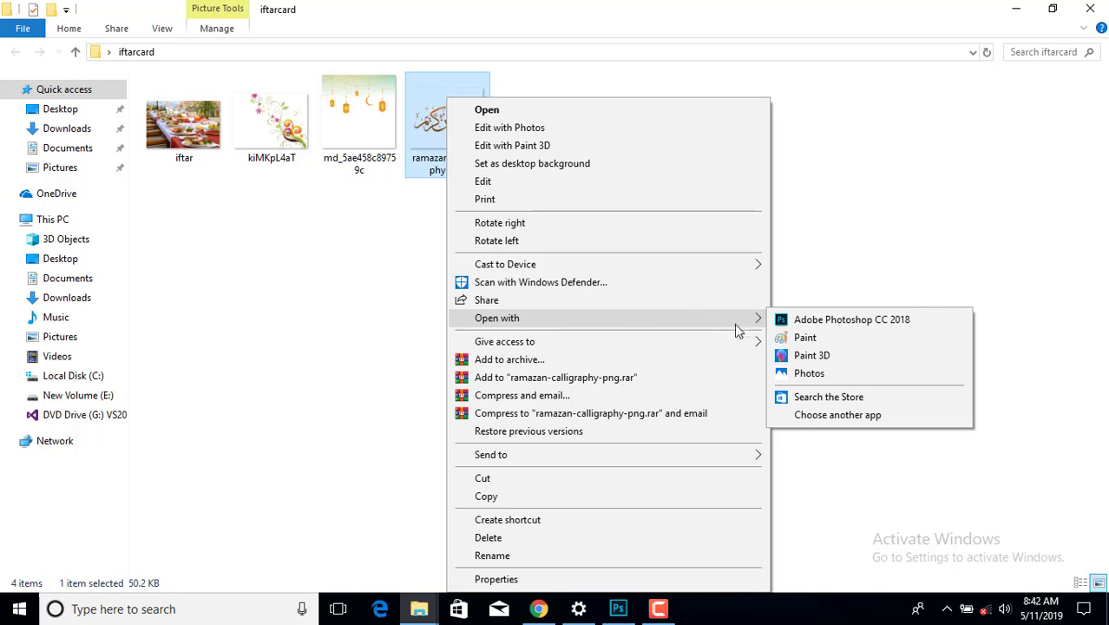
click(785, 321)
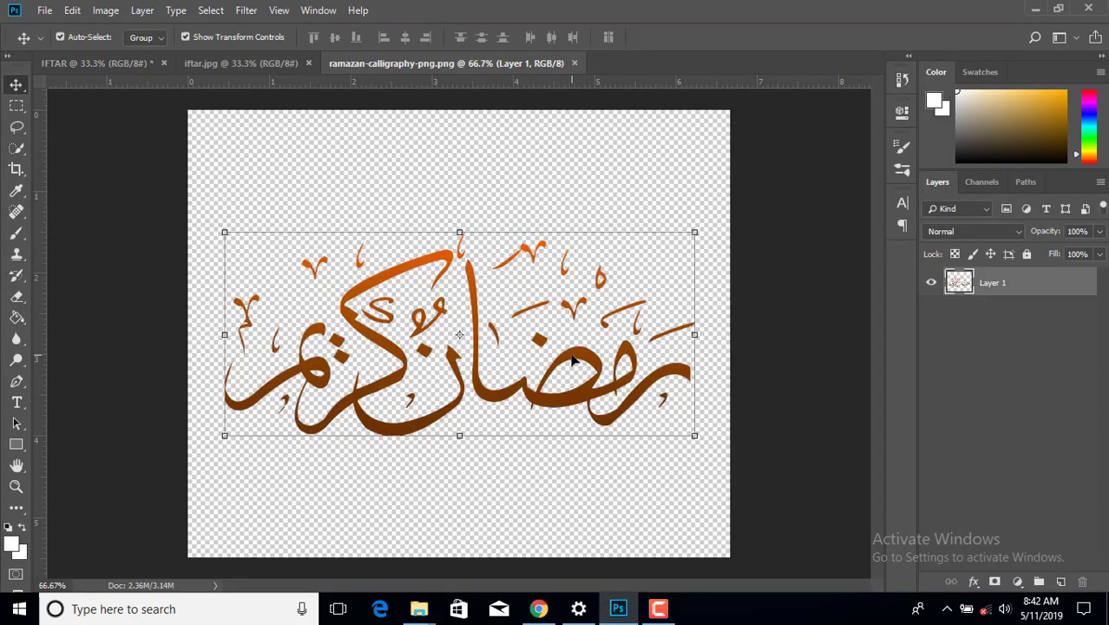
- Drop the calligraphy onto the IFTAR banner as Layer 2 and scale it to about 93%
drag(571, 361, 556, 327)
drag(647, 364, 648, 362)
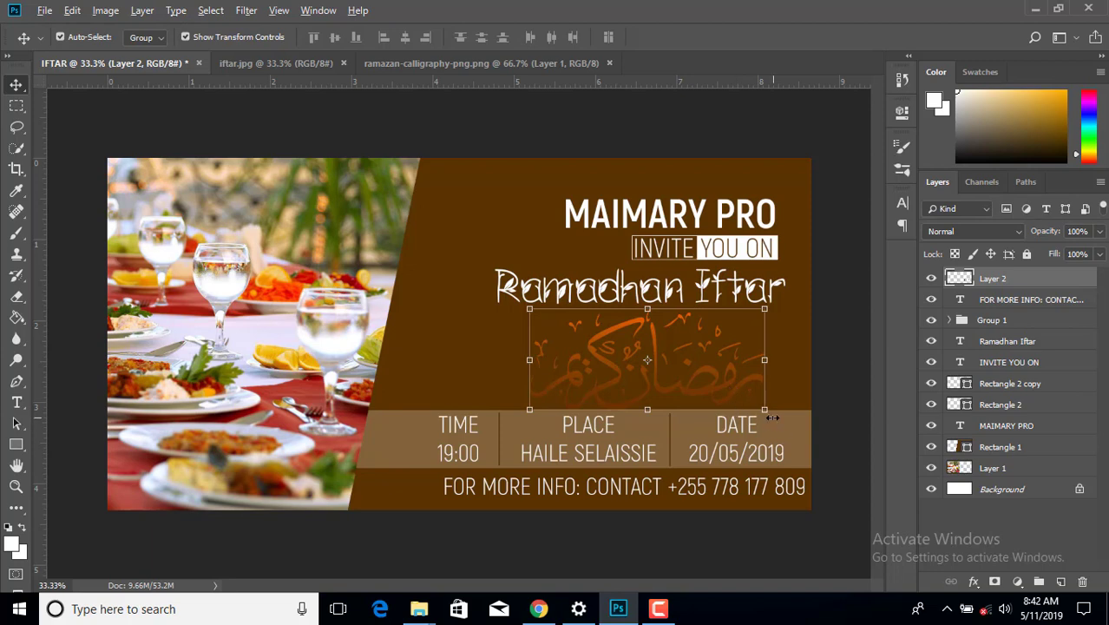
drag(761, 408, 757, 406)
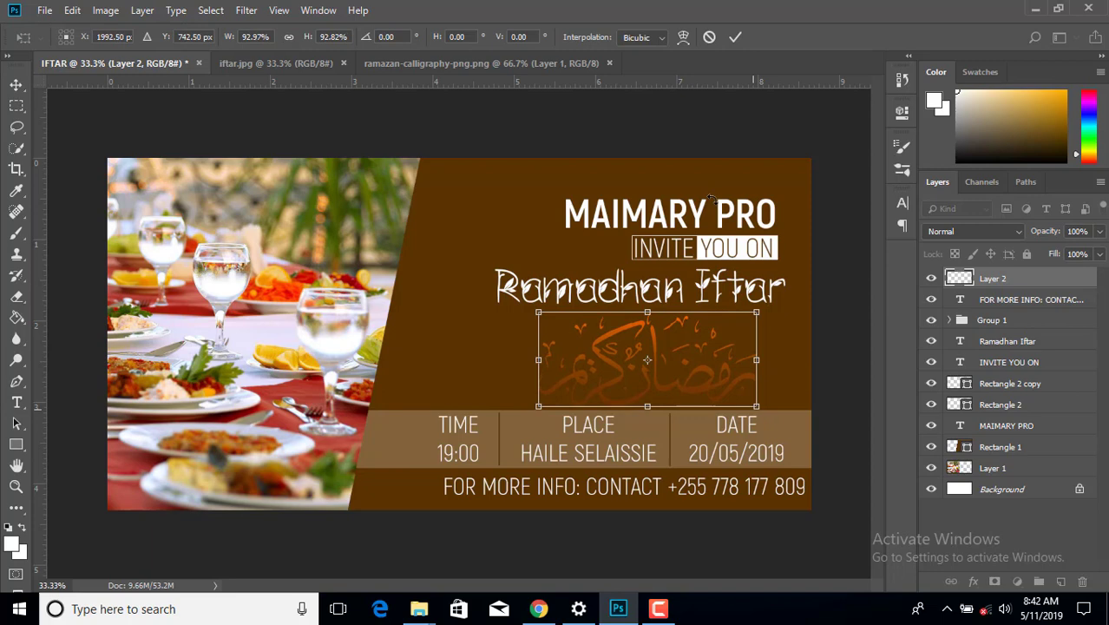
click(736, 36)
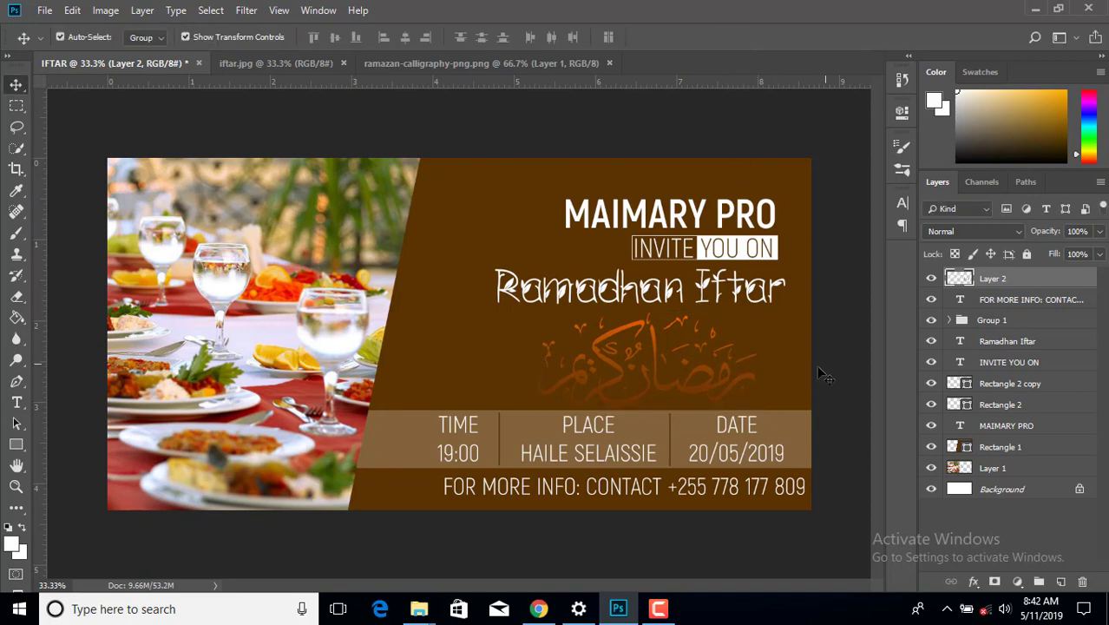
- Give Layer 2 a Multiply drop shadow at 93% opacity, 6 px distance, 0 px size
double_click(1044, 287)
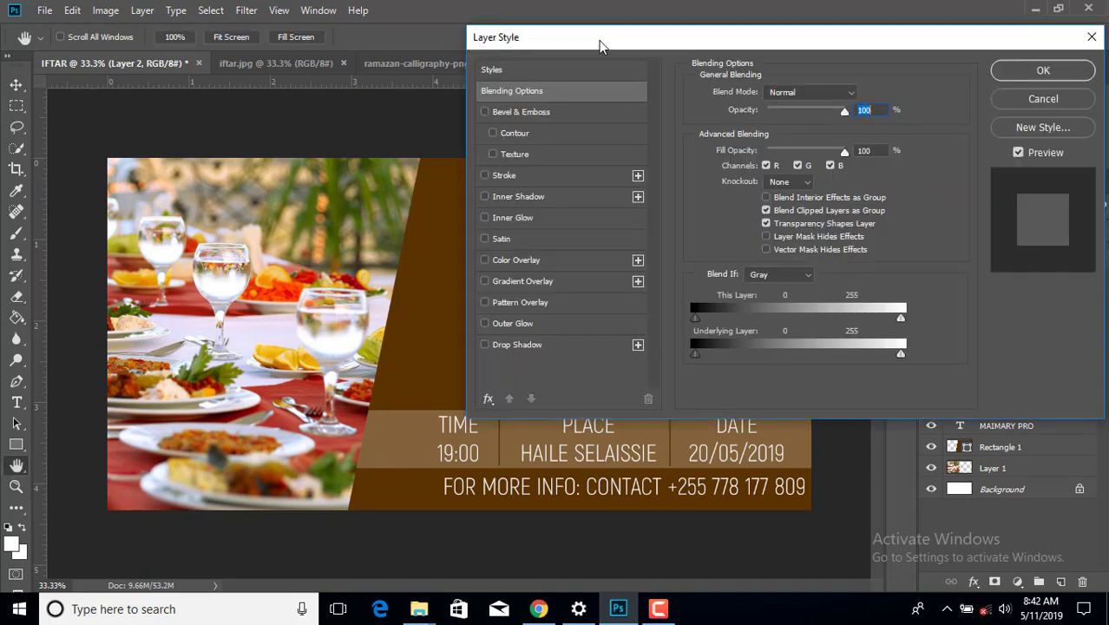
drag(598, 45, 792, 31)
click(676, 331)
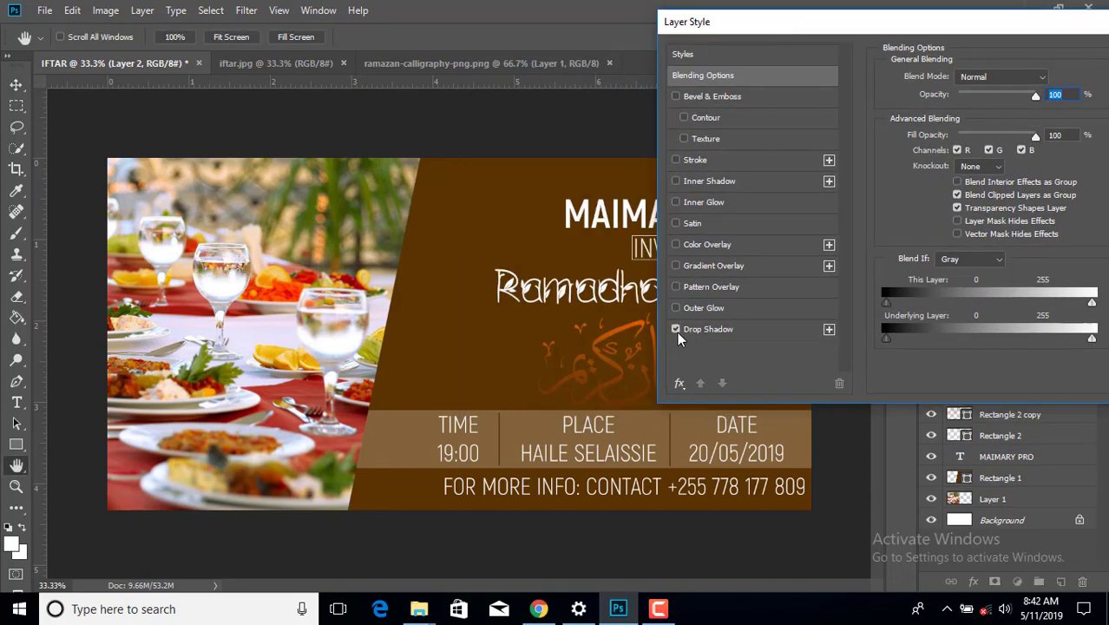
drag(806, 43, 912, 24)
click(807, 320)
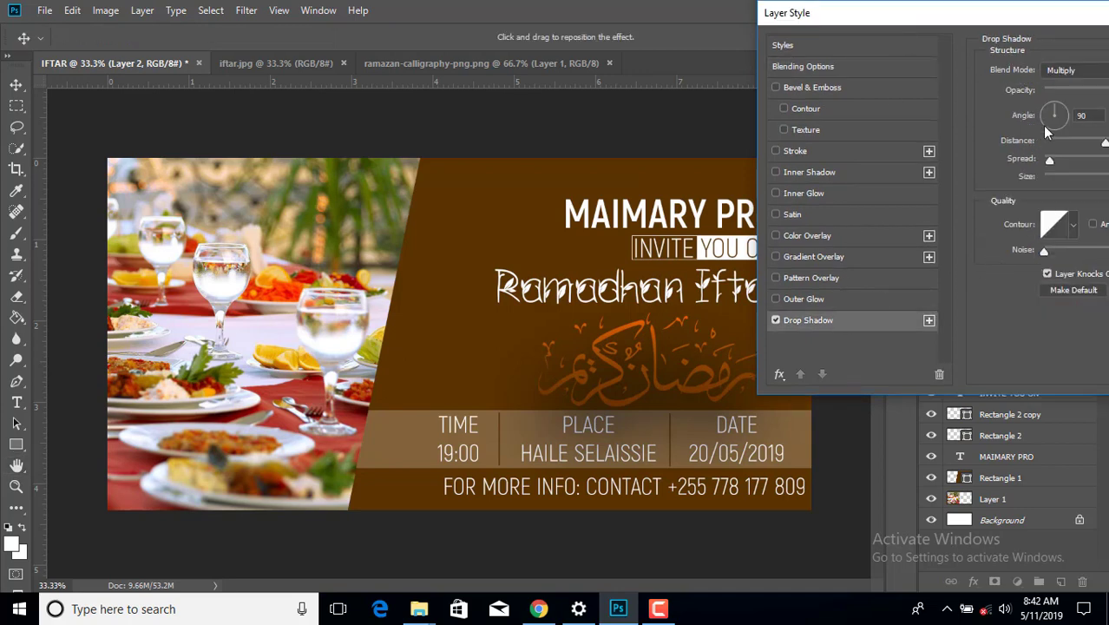
drag(1035, 18, 915, 18)
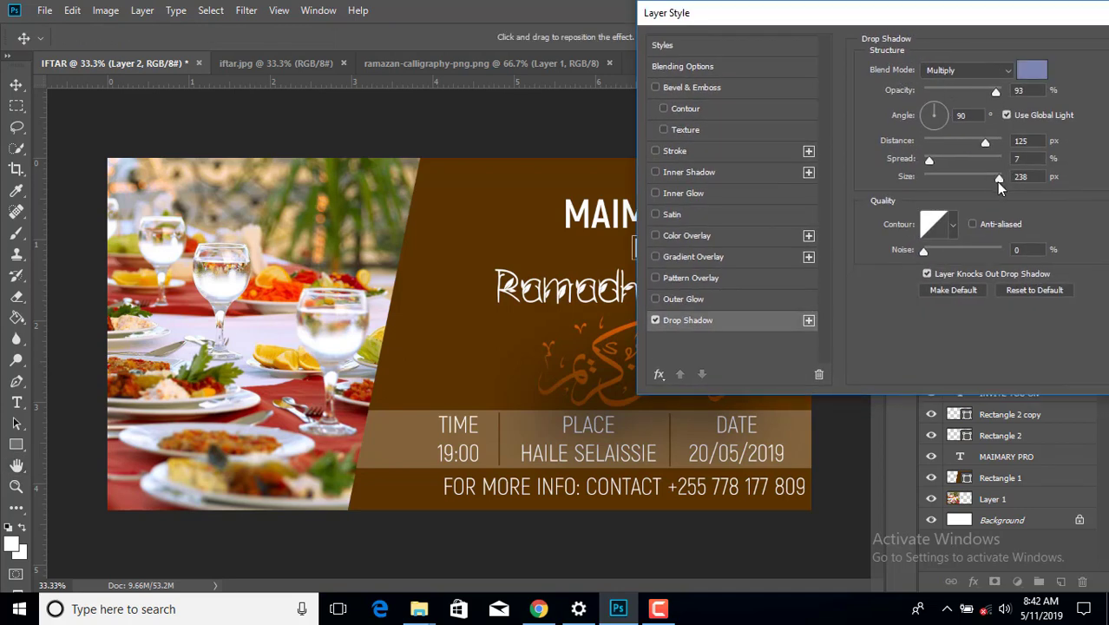
drag(958, 180, 906, 172)
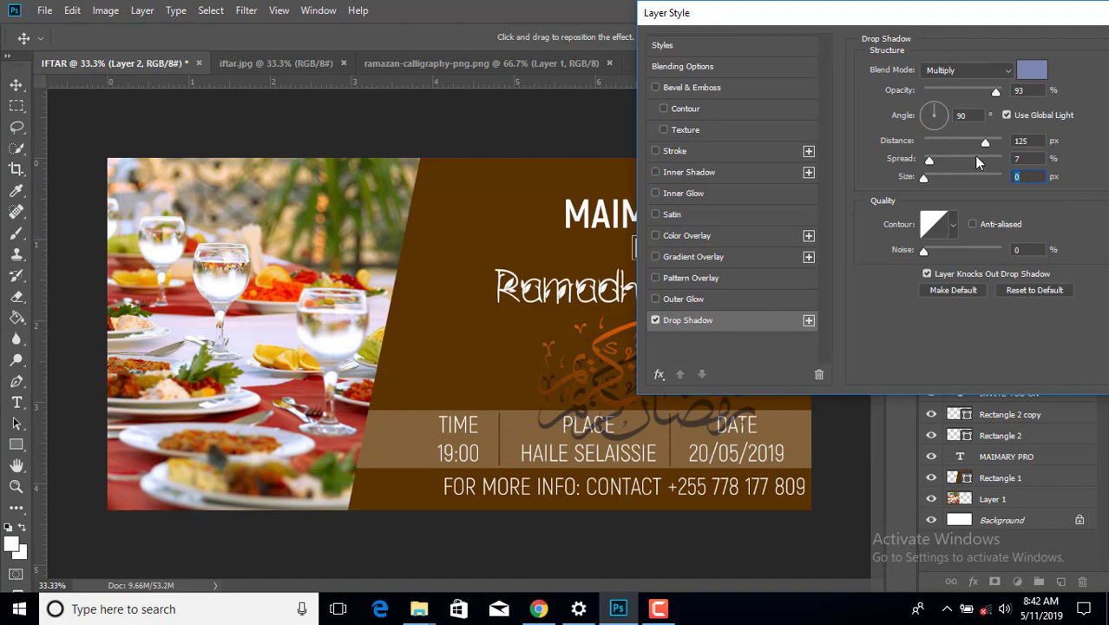
drag(978, 148, 929, 149)
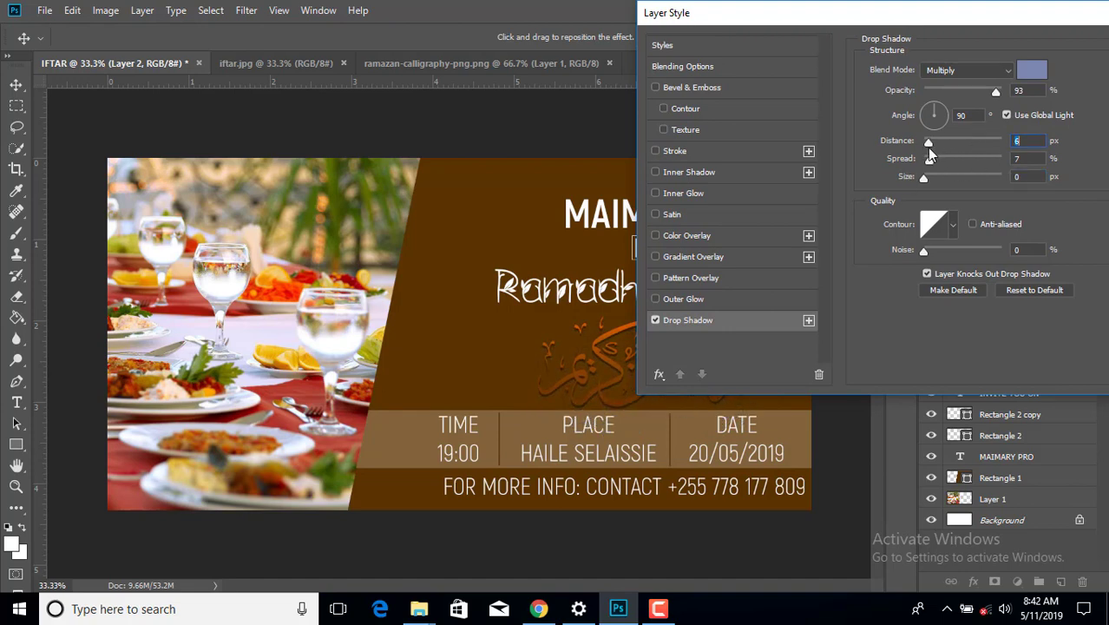
drag(1059, 7, 824, 35)
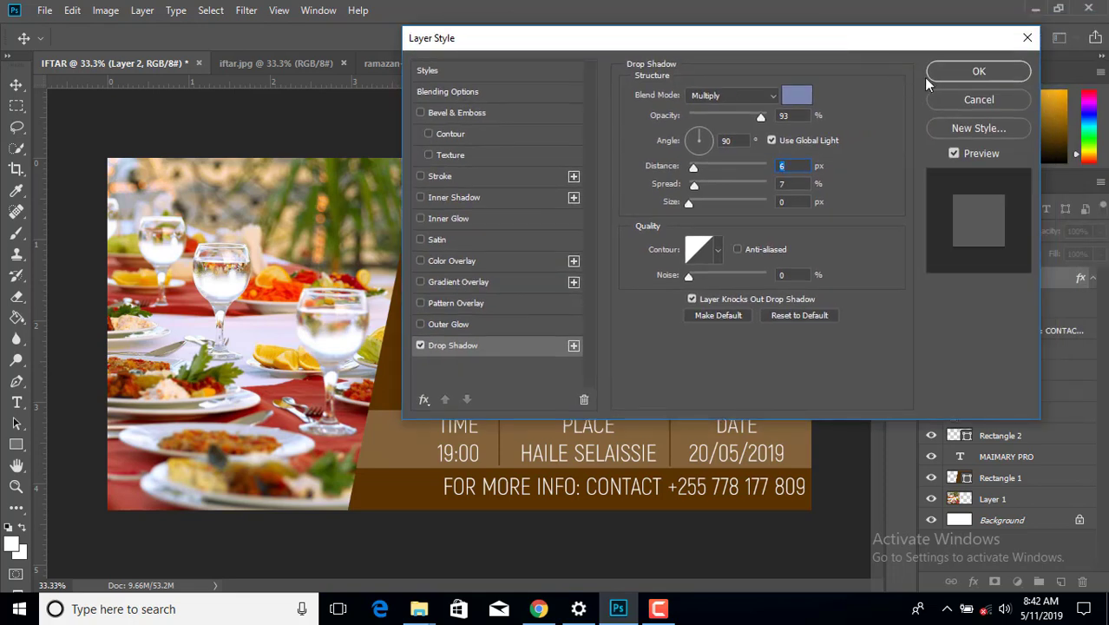
click(974, 73)
click(833, 252)
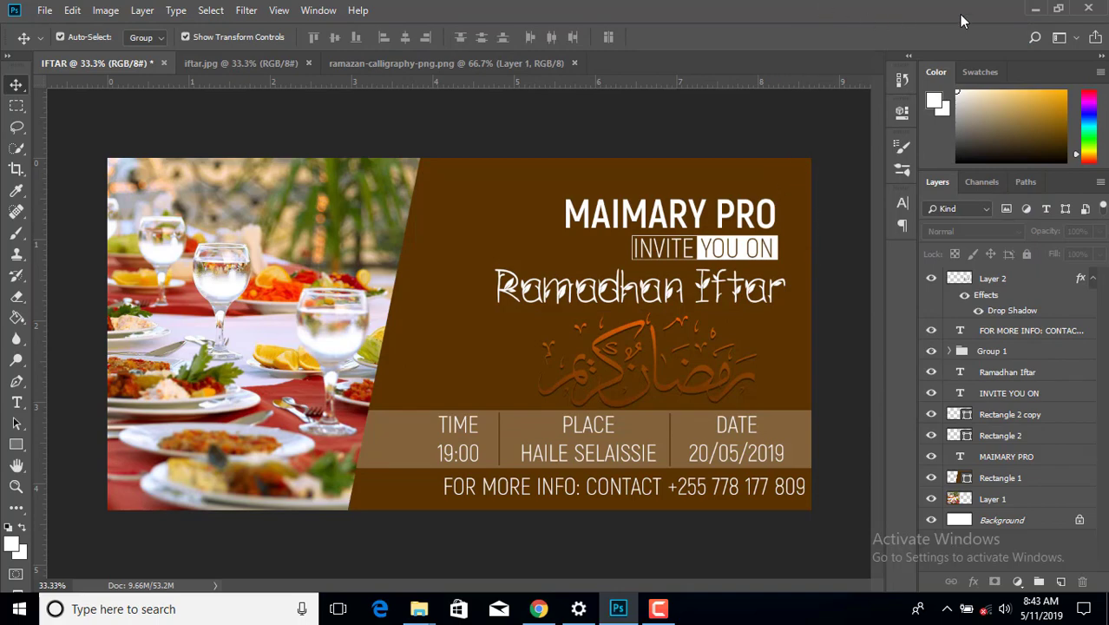
- Open md_5ae458c89759c.png from the iftarcard folder with Adobe Photoshop CC 2018
click(1035, 8)
click(360, 126)
right_click(360, 126)
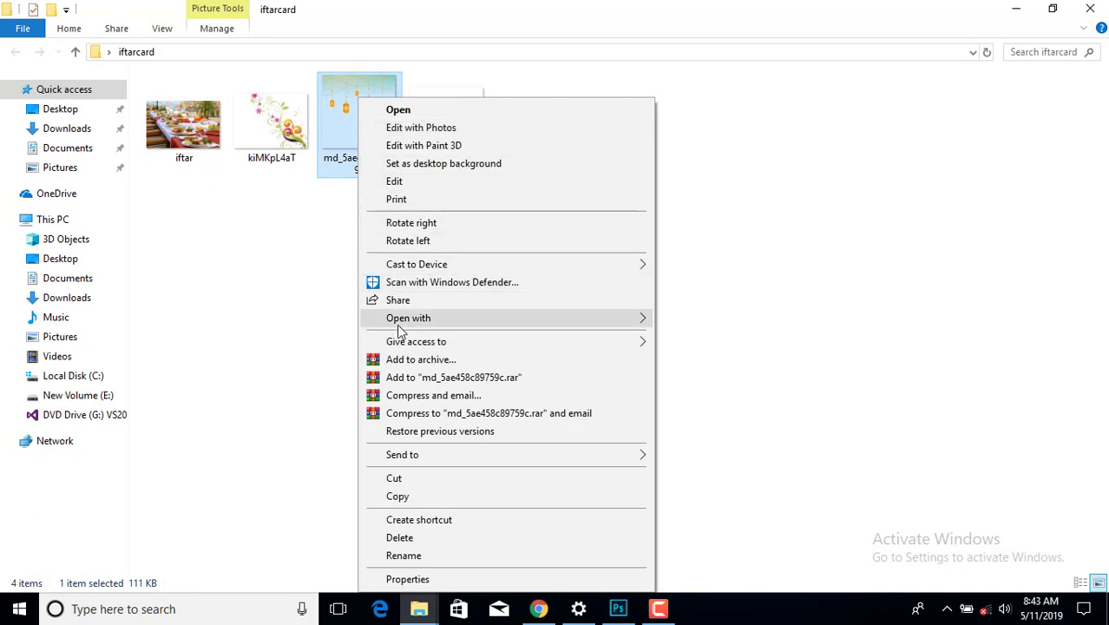
mouse_move(394, 319)
click(715, 319)
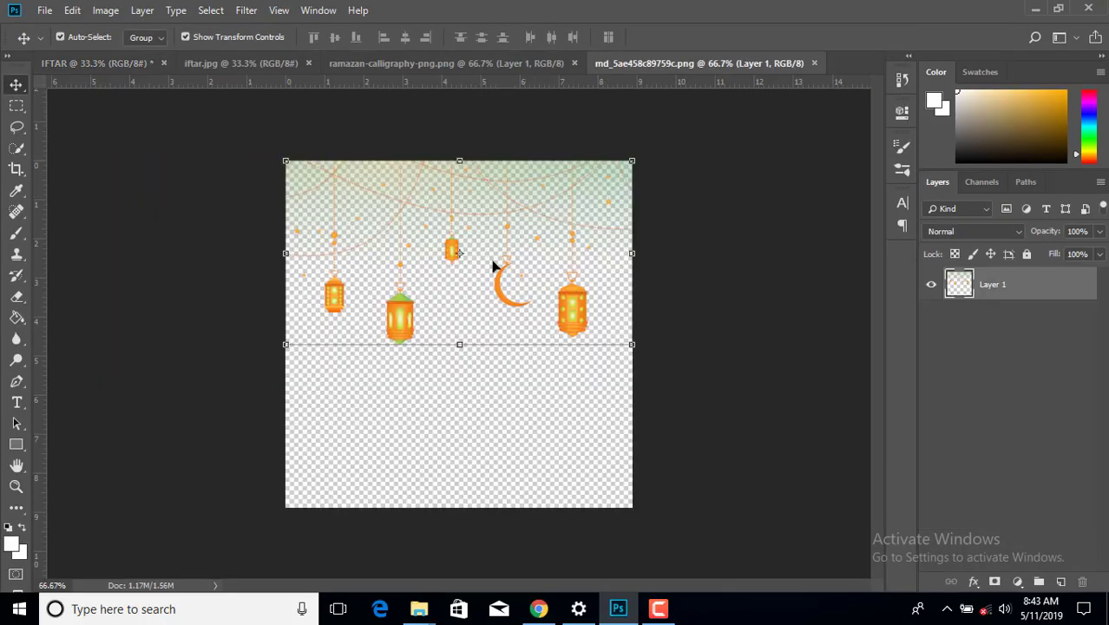
- Bring the lanterns in as Layer 3, enlarged about 234%, and stack it above Rectangle 1
drag(567, 296, 659, 186)
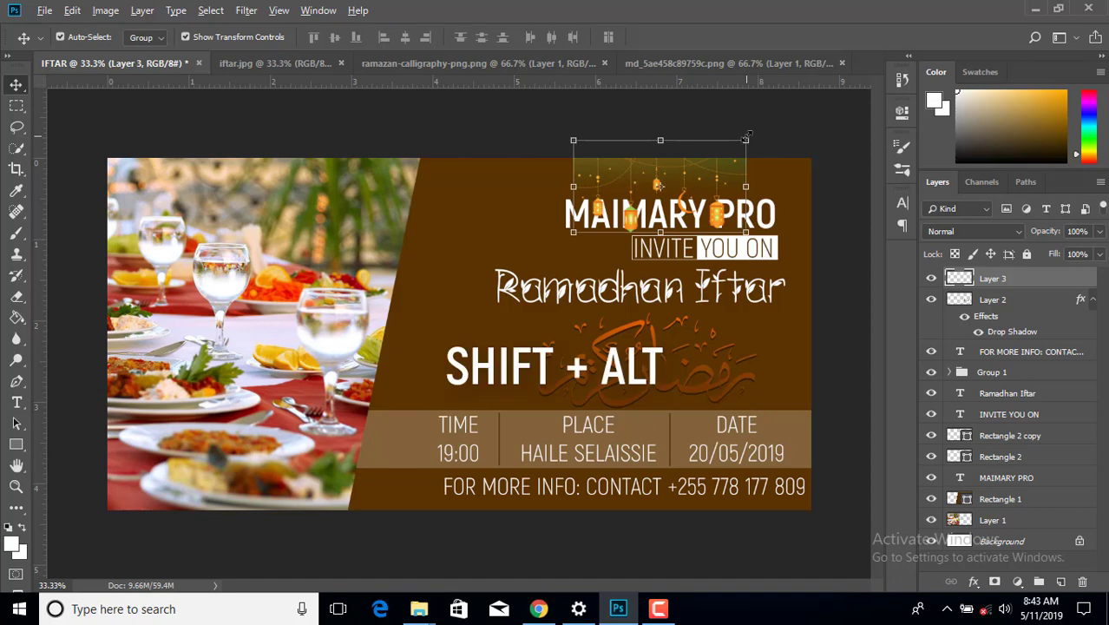
drag(745, 139, 881, 182)
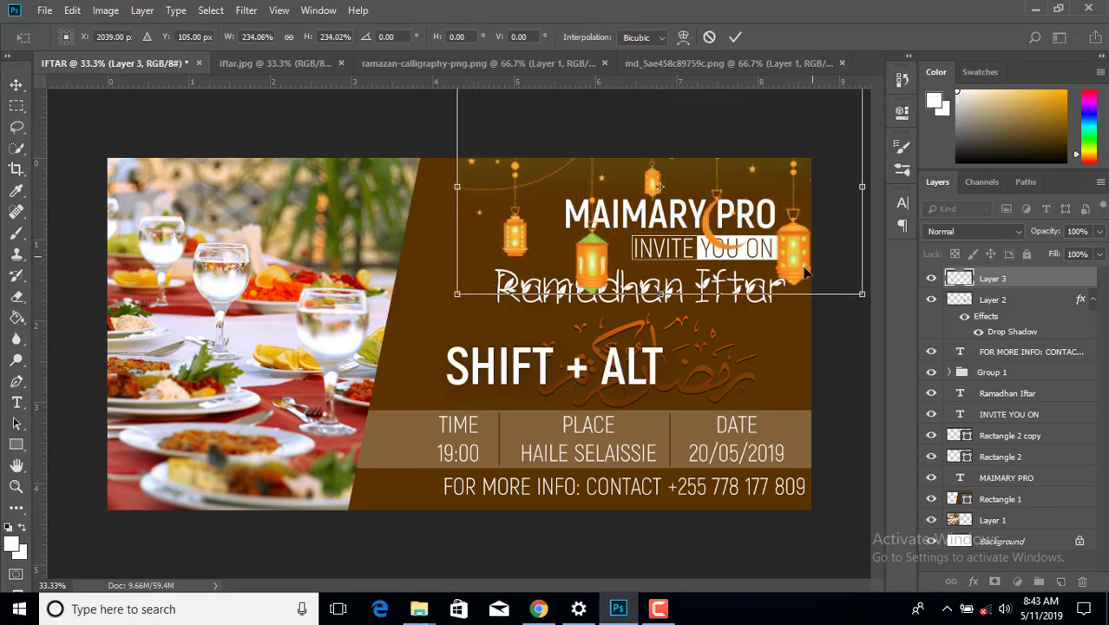
drag(797, 276, 767, 272)
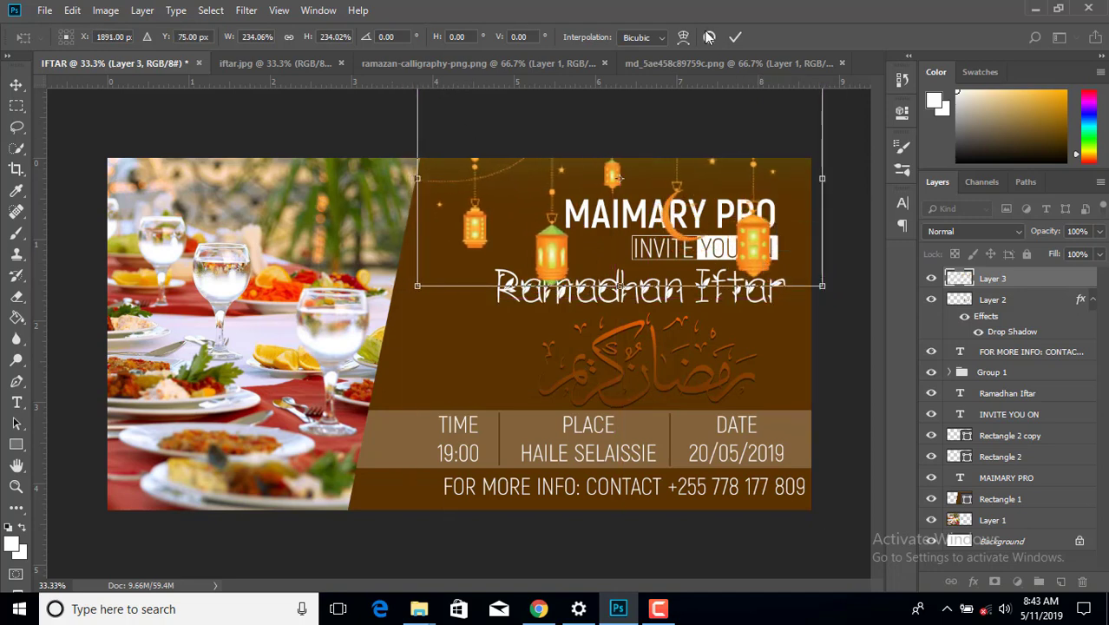
click(736, 37)
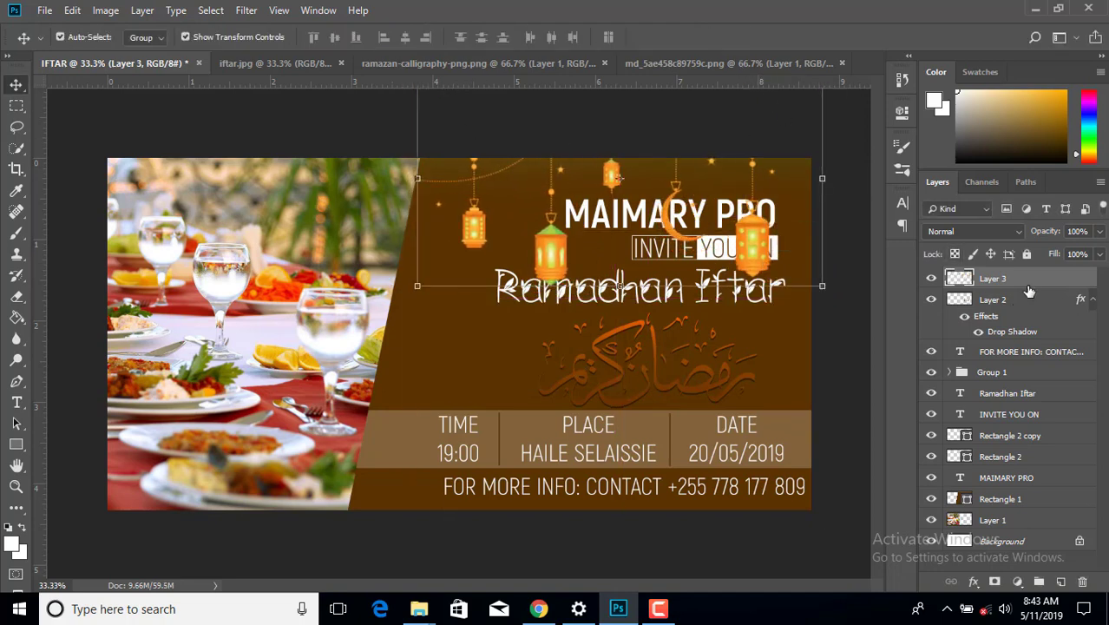
drag(1028, 291, 1013, 488)
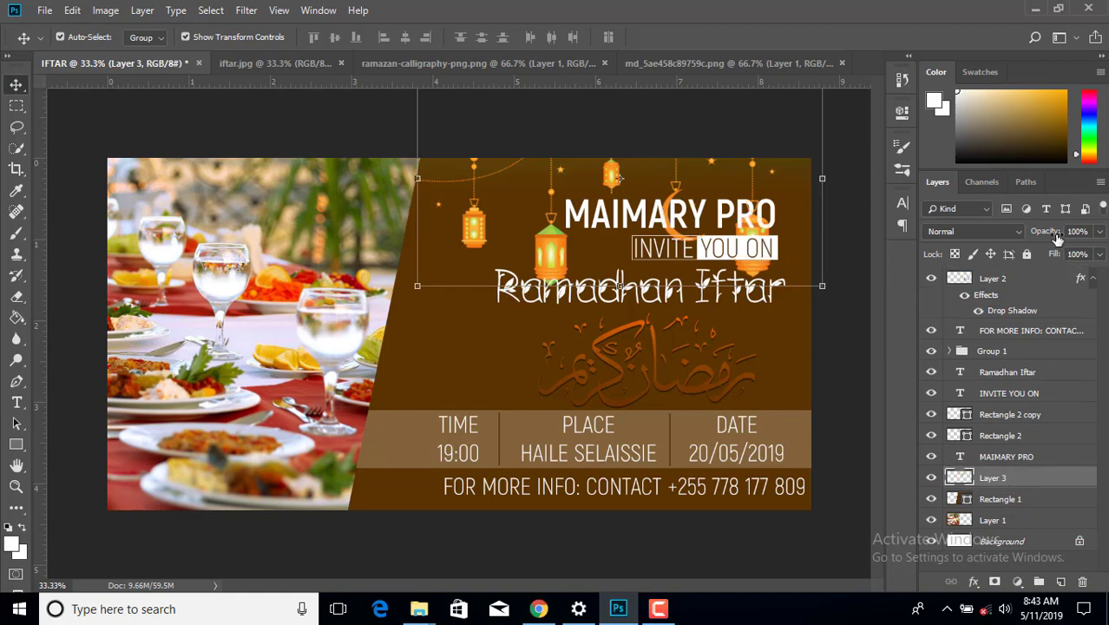
- Lower the lantern Layer 3 opacity to about 16%, then zoom out to view the whole banner
drag(1057, 239, 1026, 241)
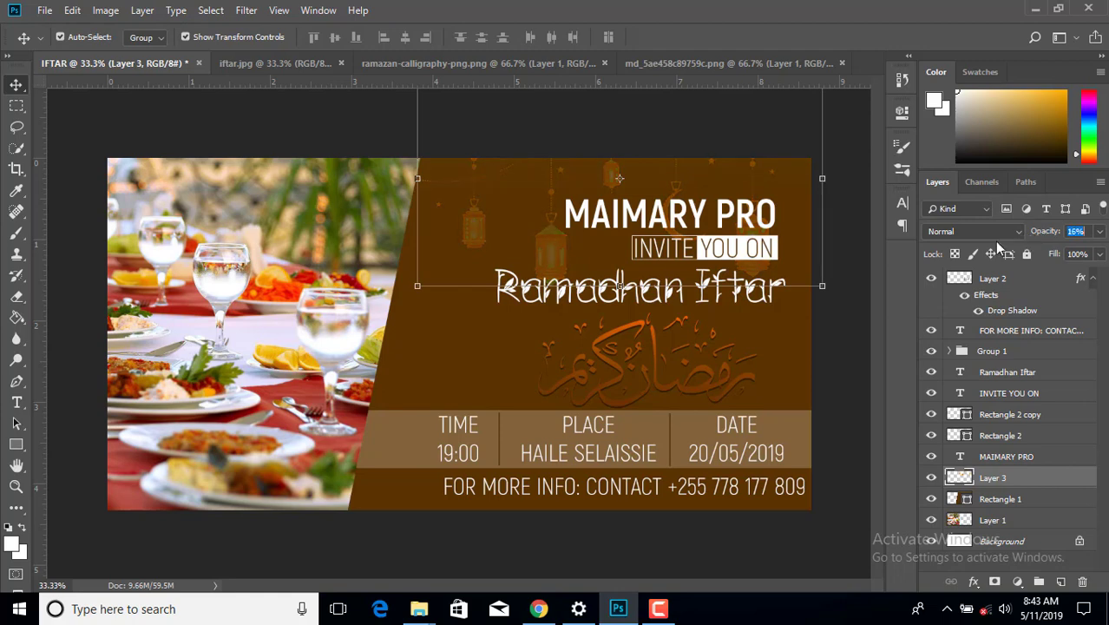
click(838, 344)
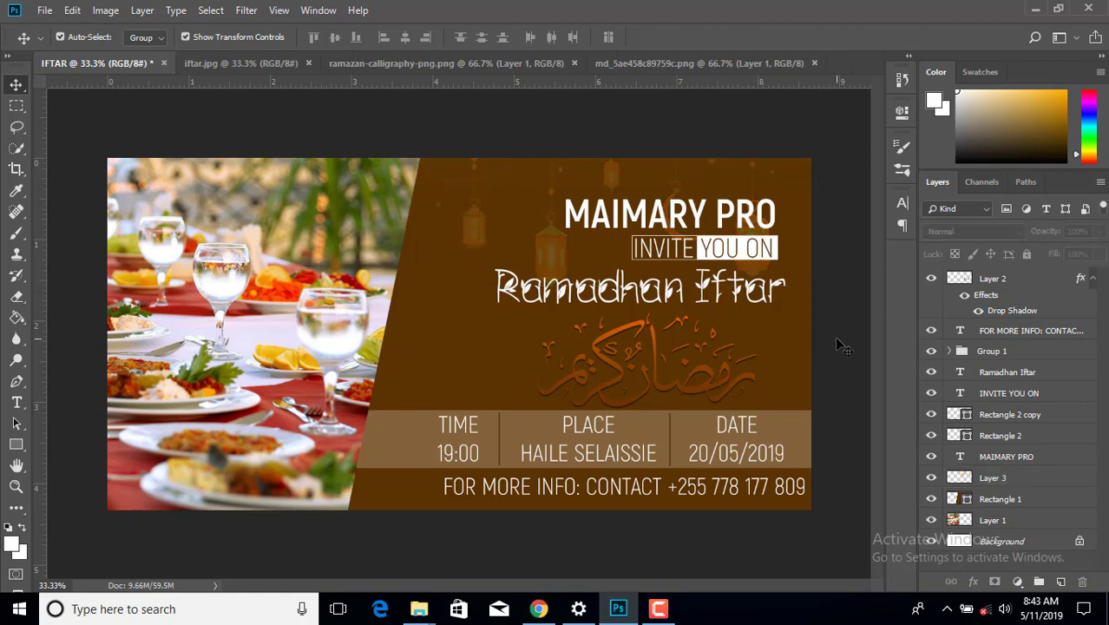
key(ctrl+minus)
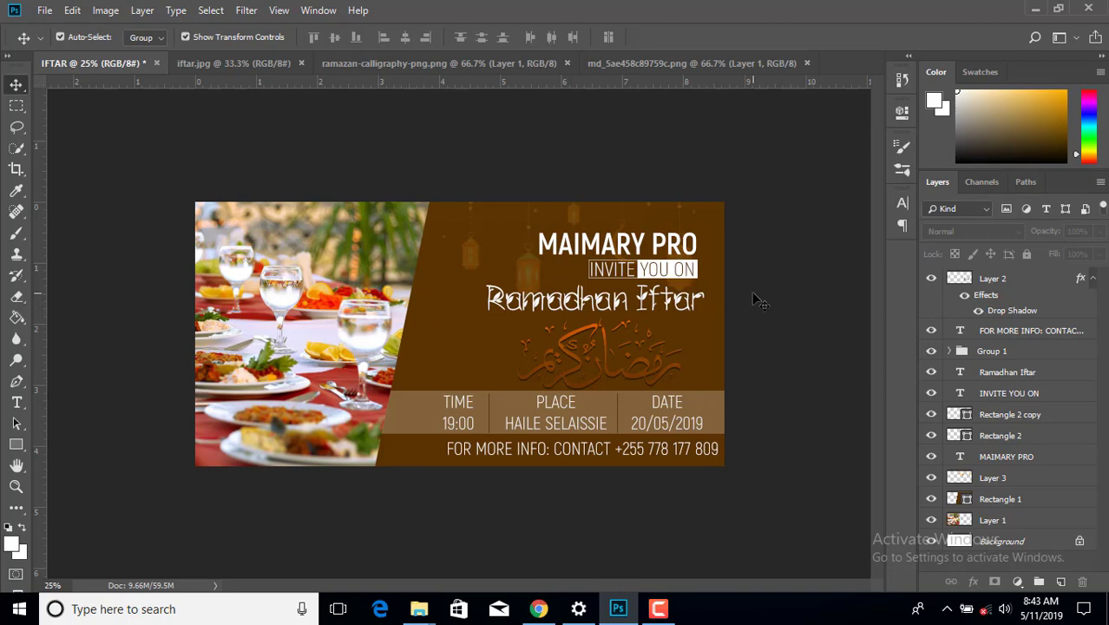
- Save the banner to the Desktop as IFTAR in PNG format with the default PNG options
click(45, 11)
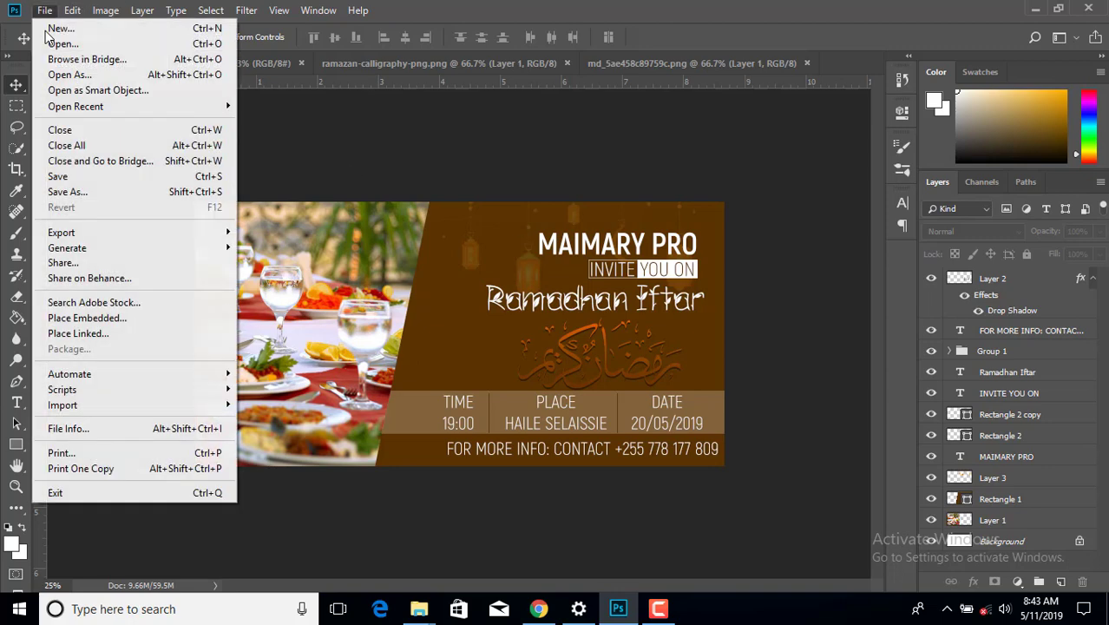
click(79, 195)
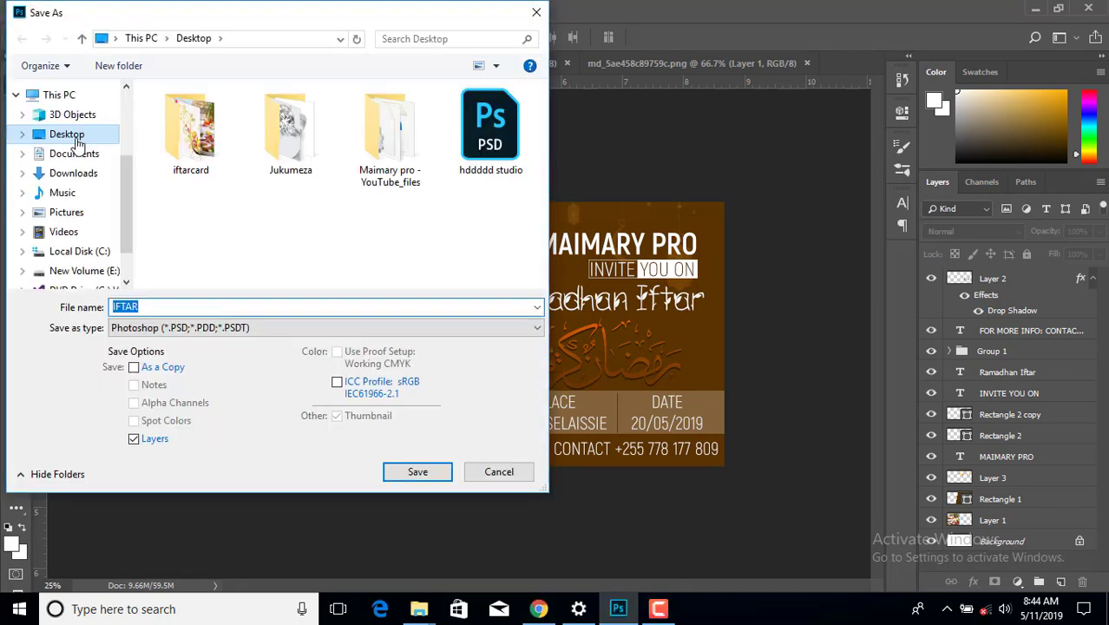
click(193, 328)
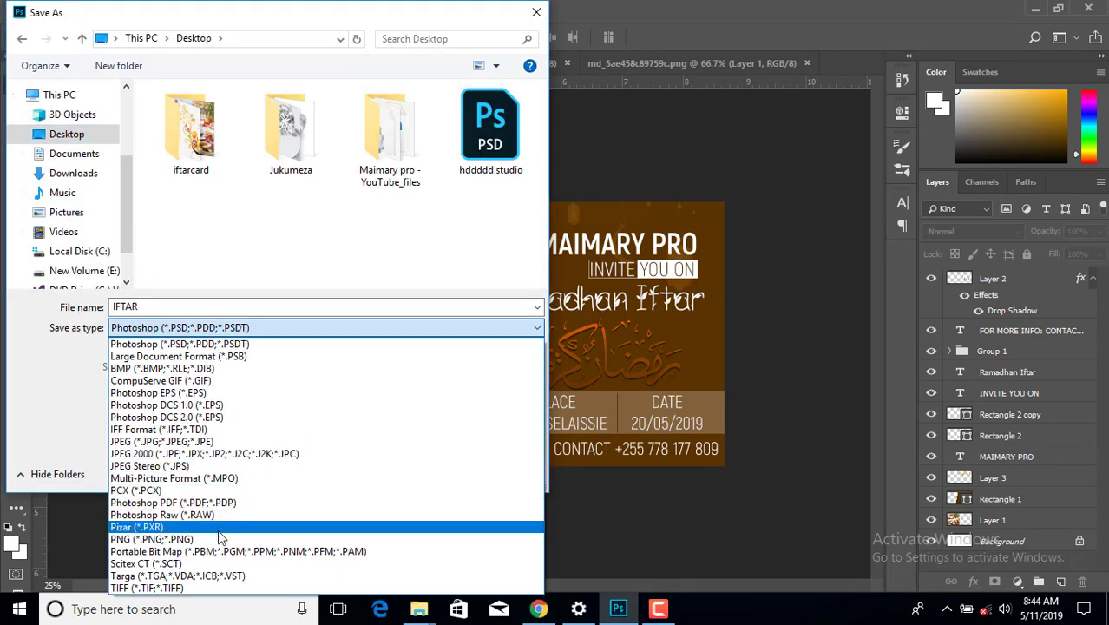
click(219, 540)
click(413, 475)
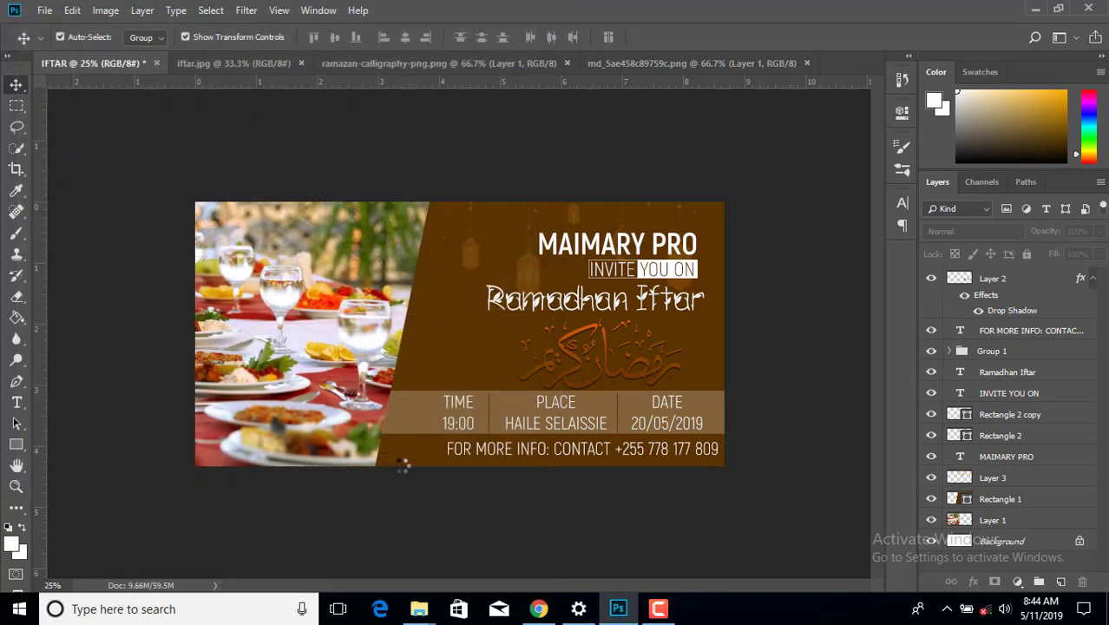
click(643, 170)
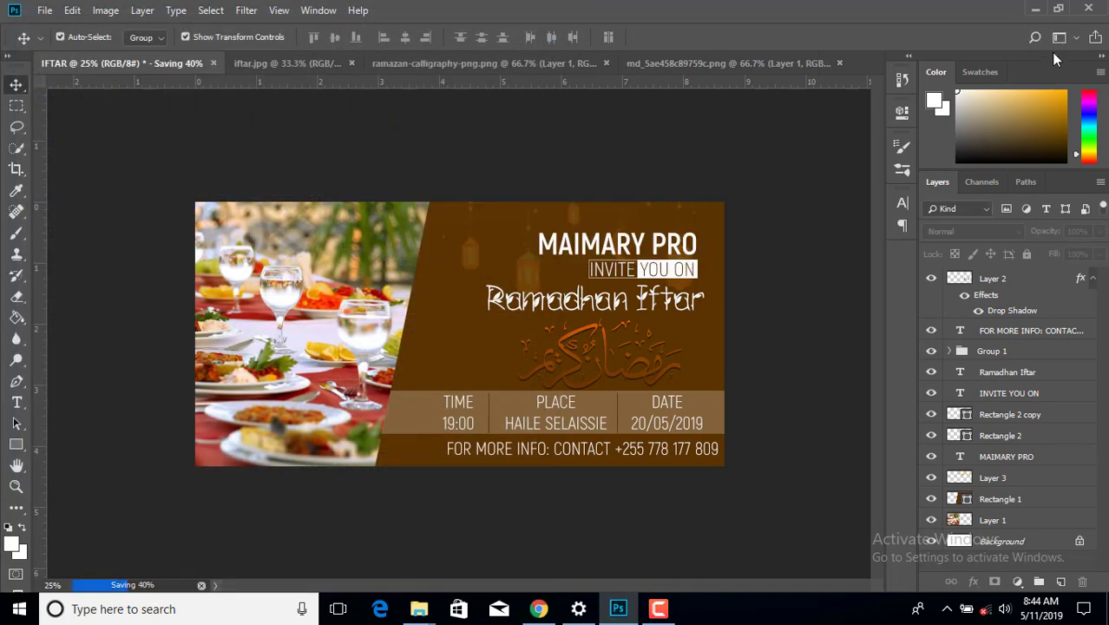
- Minimize Photoshop and Explorer, refresh the desktop, and open the IFTAR image in Photos
click(1038, 9)
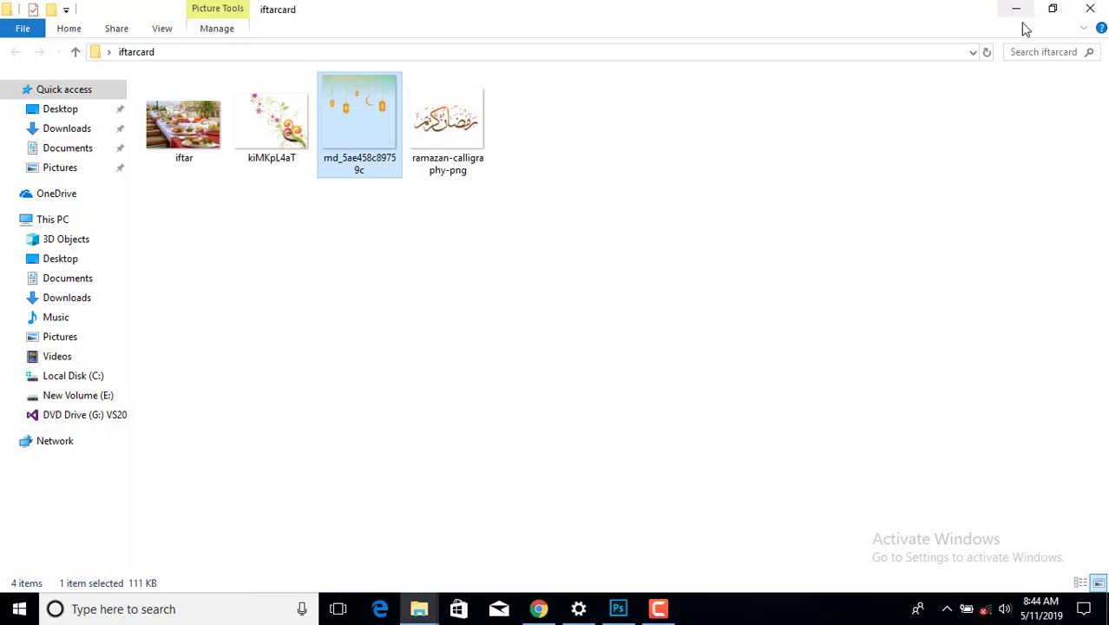
click(1015, 9)
right_click(835, 99)
click(876, 148)
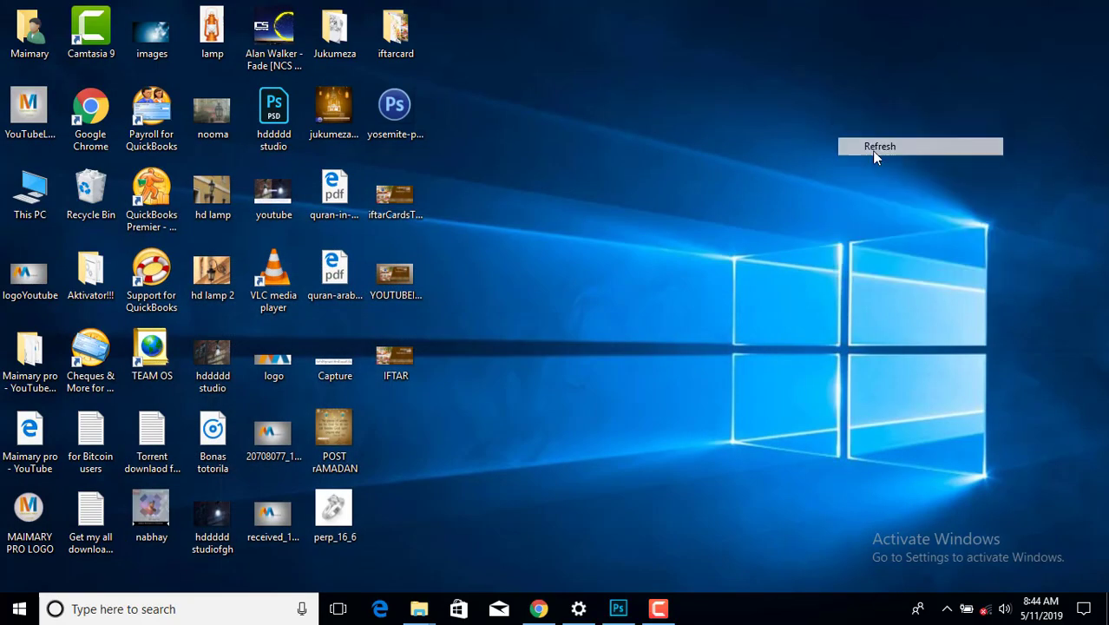
double_click(395, 371)
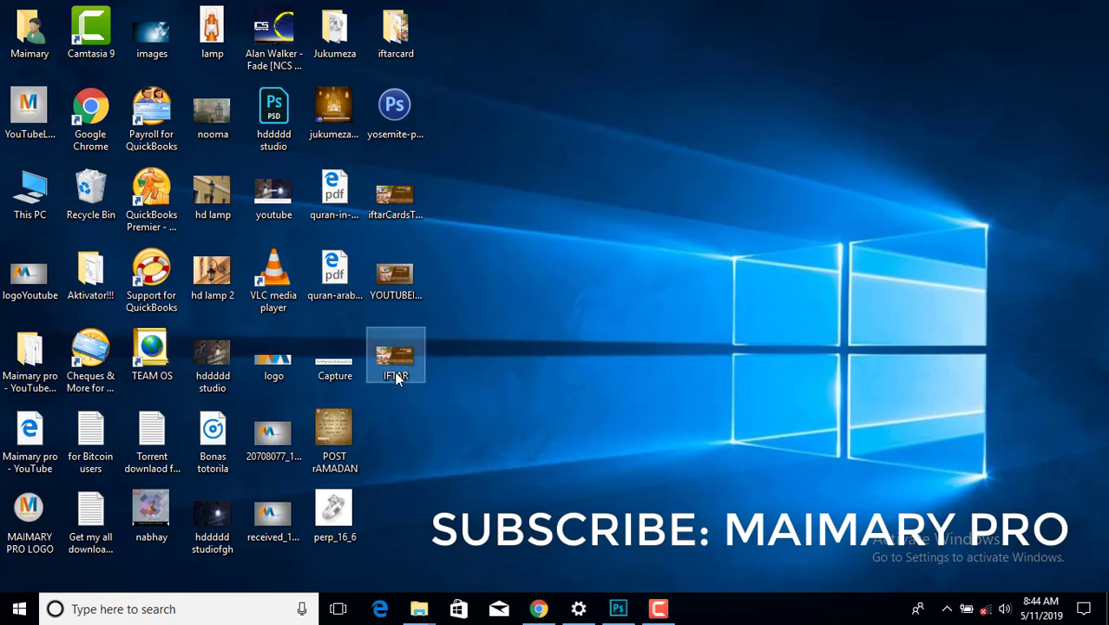